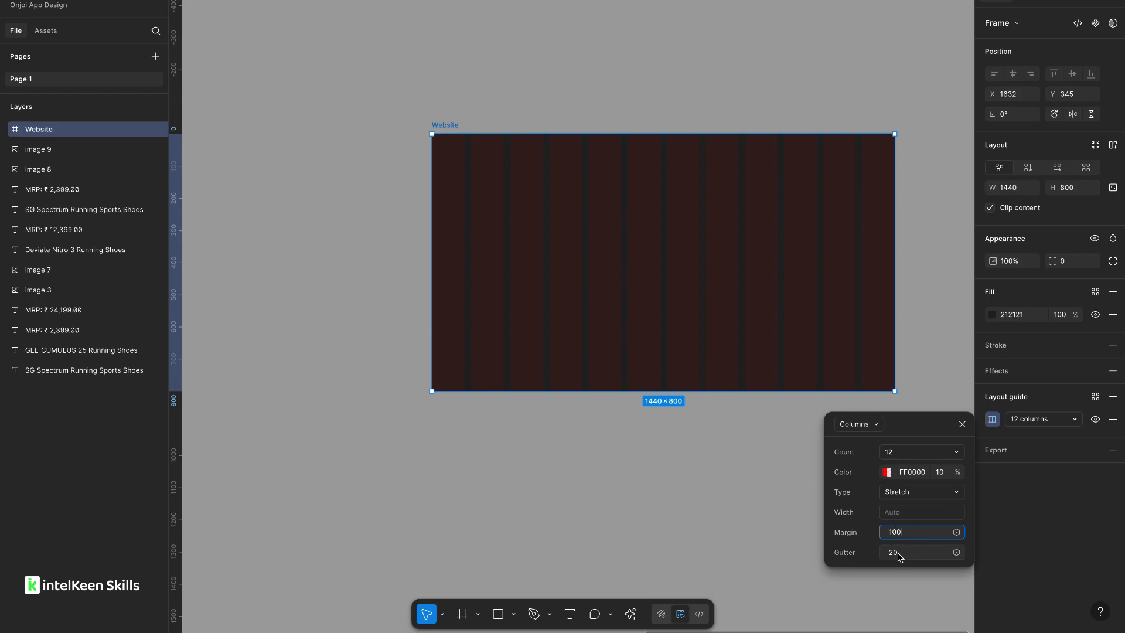
# Set the Website frame's column layout guide gutter to 32.
pyautogui.click(899, 554)
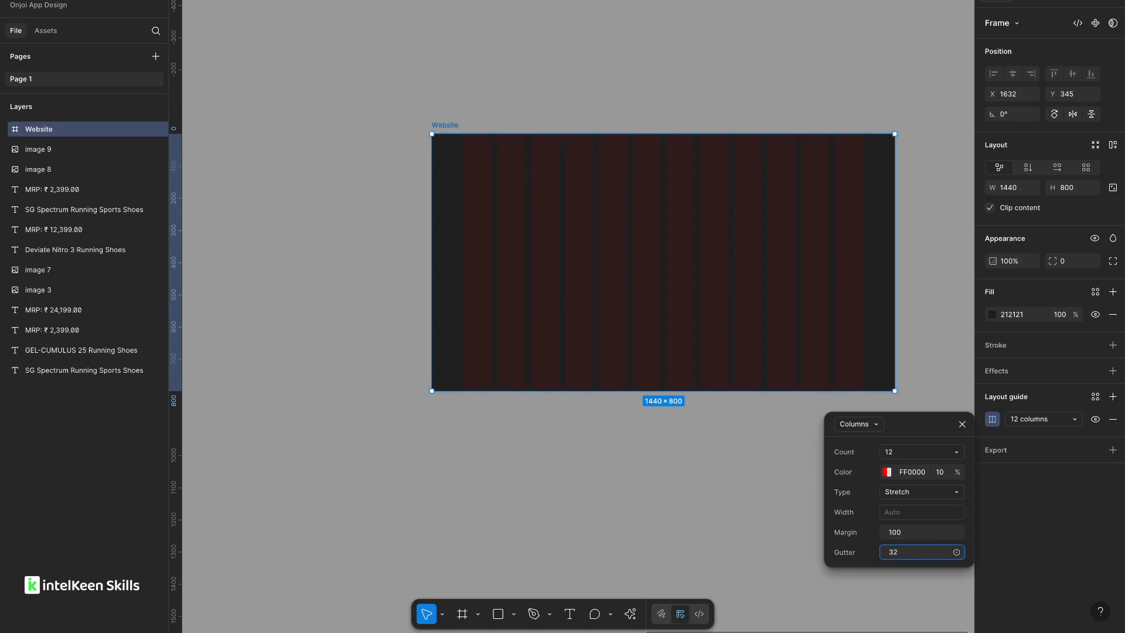
pyautogui.click(730, 487)
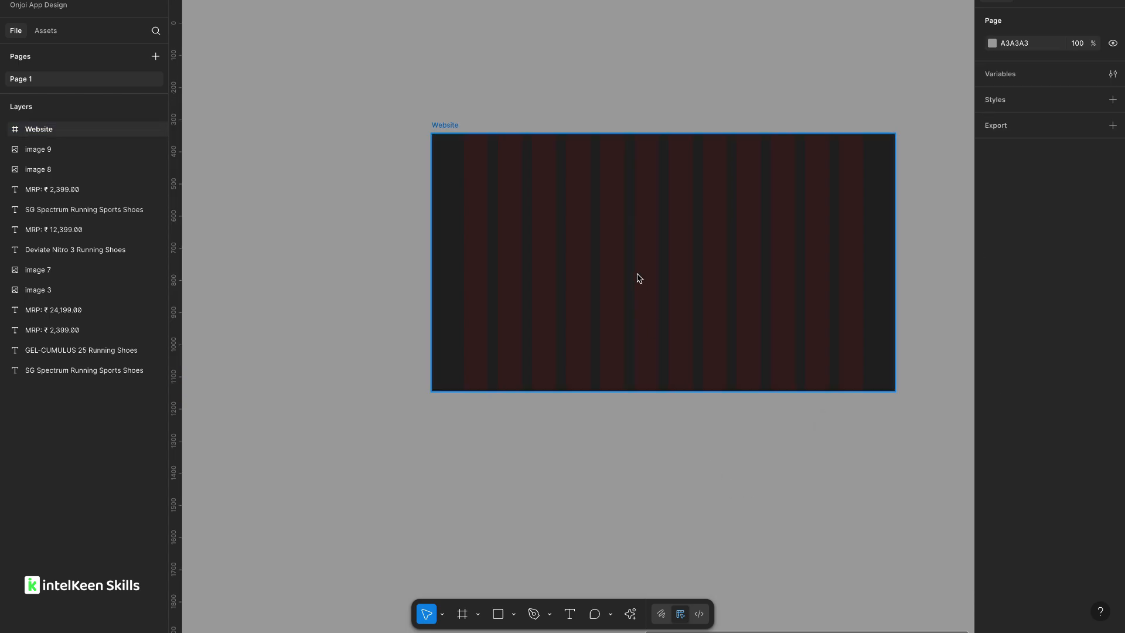
# Draw a new frame inside the Website frame, sized 286 × 300 from the left margin.
pyautogui.scroll(4, 585, 231)
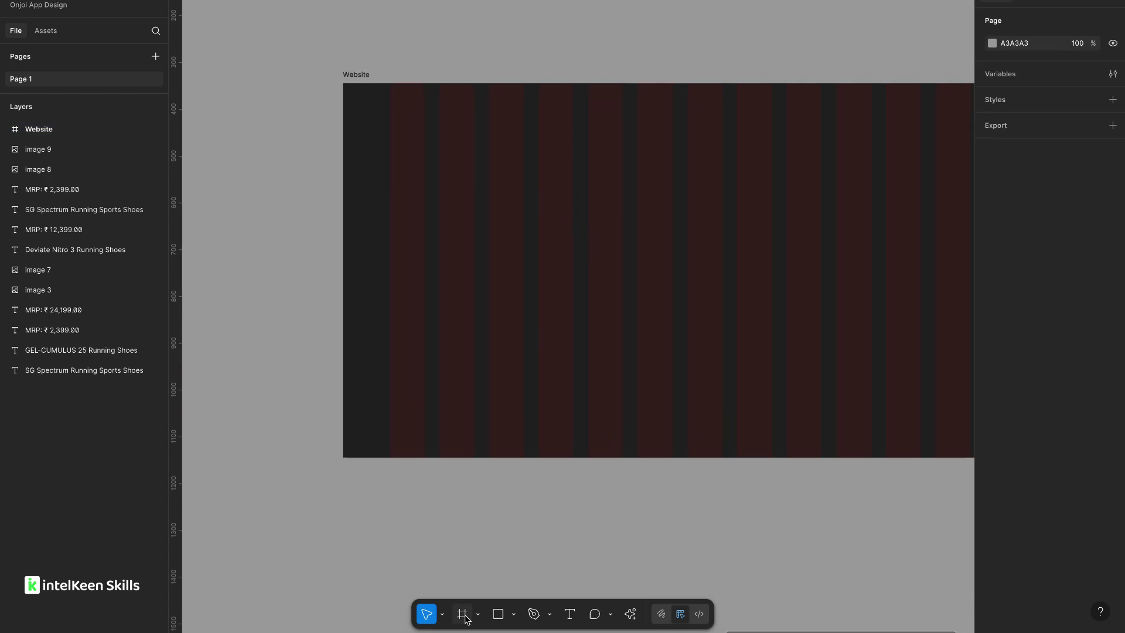
pyautogui.click(463, 614)
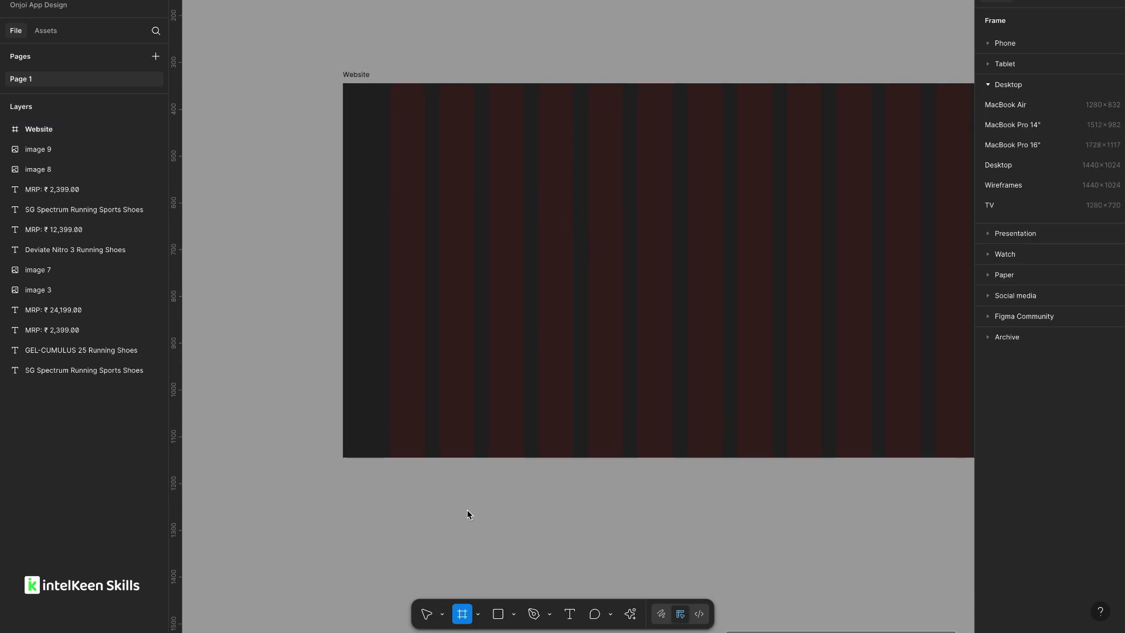
pyautogui.click(432, 247)
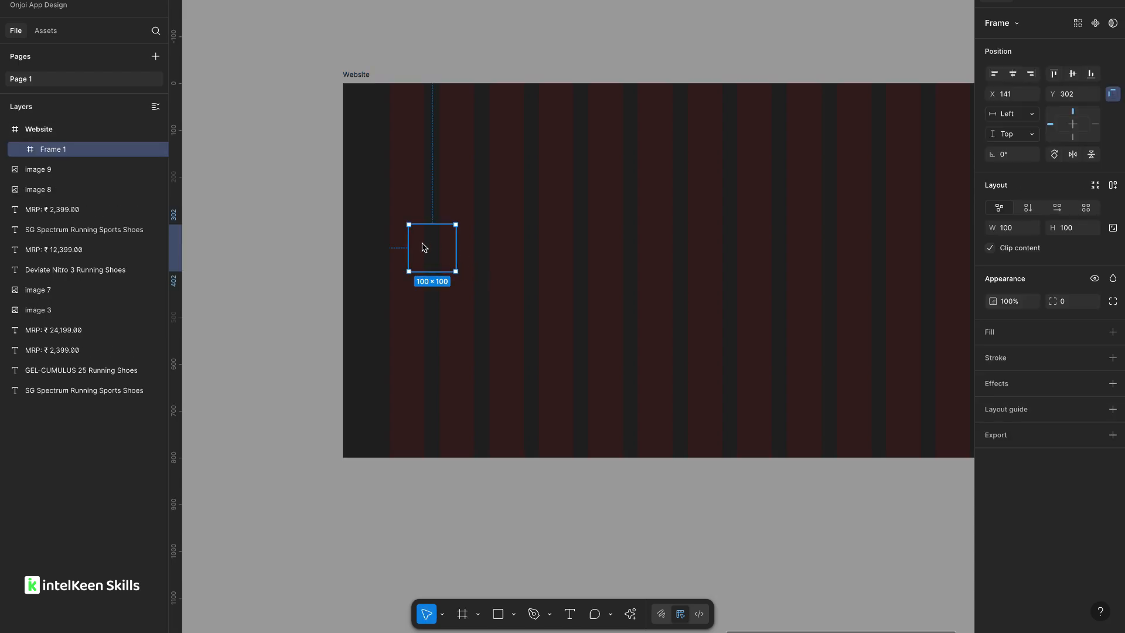
pyautogui.moveTo(424, 247); pyautogui.dragTo(481, 363)
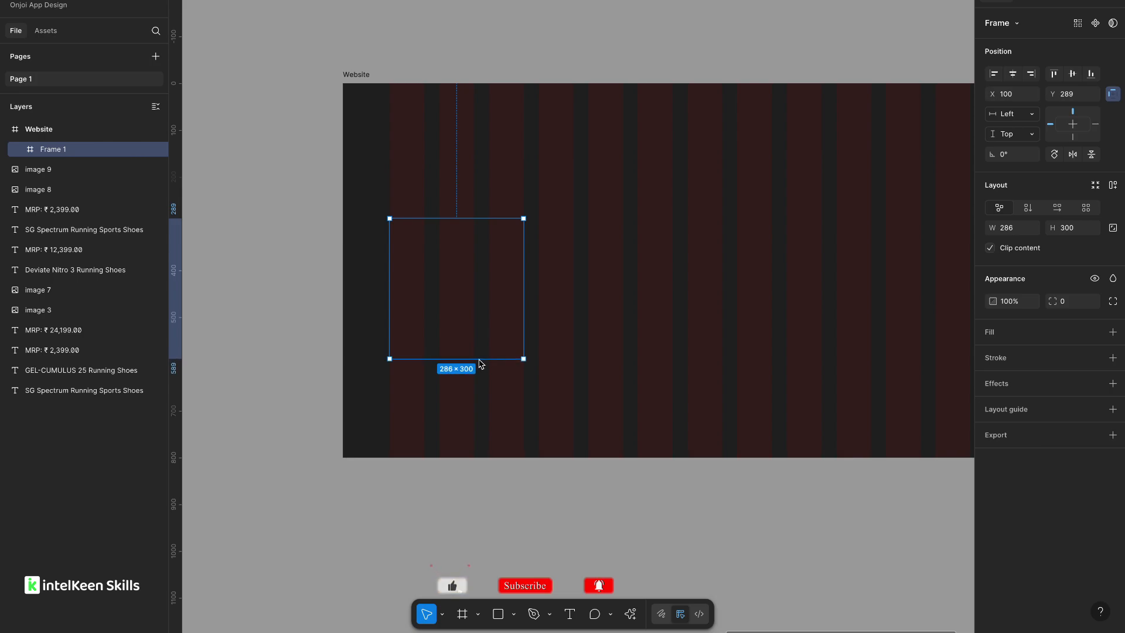
# Add a white fill to the new frame and set its corner radius to 16.
pyautogui.click(1113, 332)
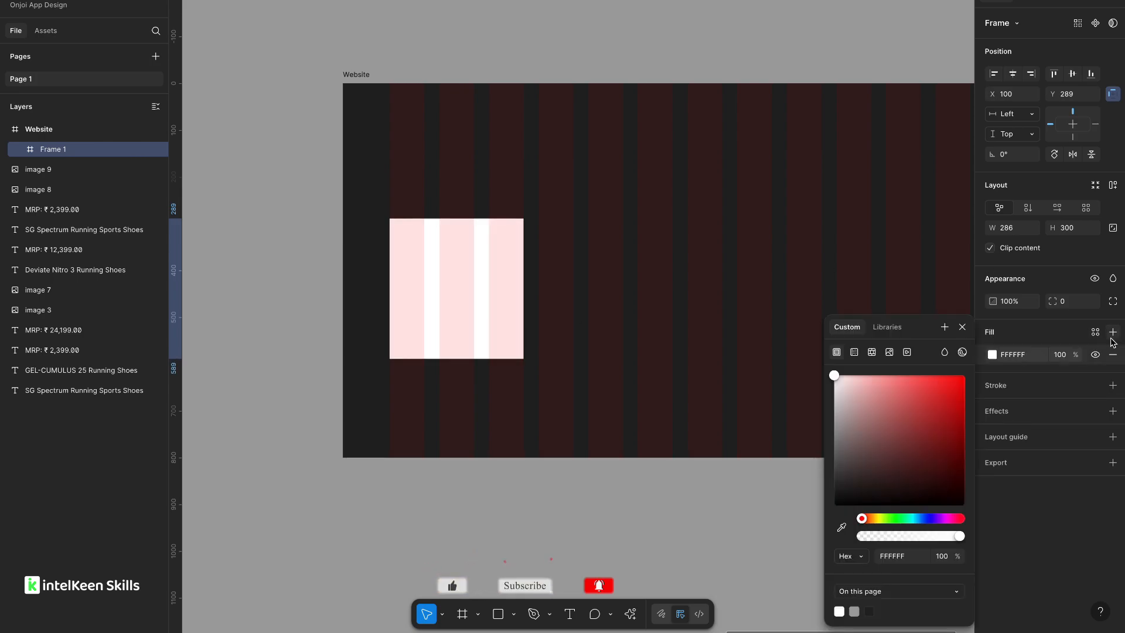
pyautogui.click(1068, 305)
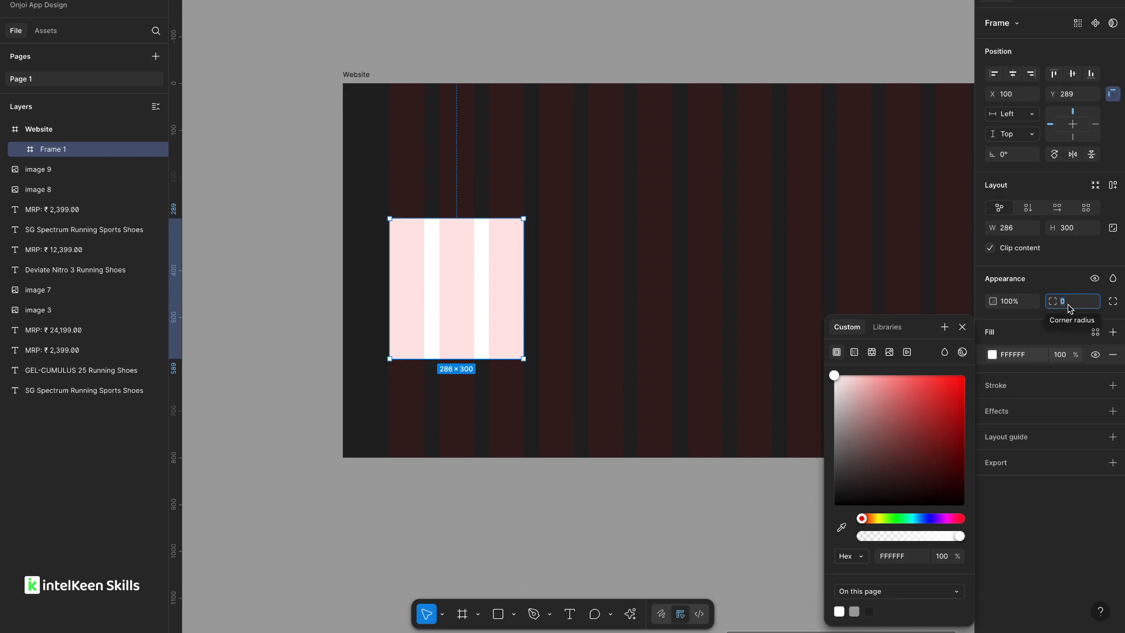
pyautogui.write('16')
pyautogui.press('Tab')
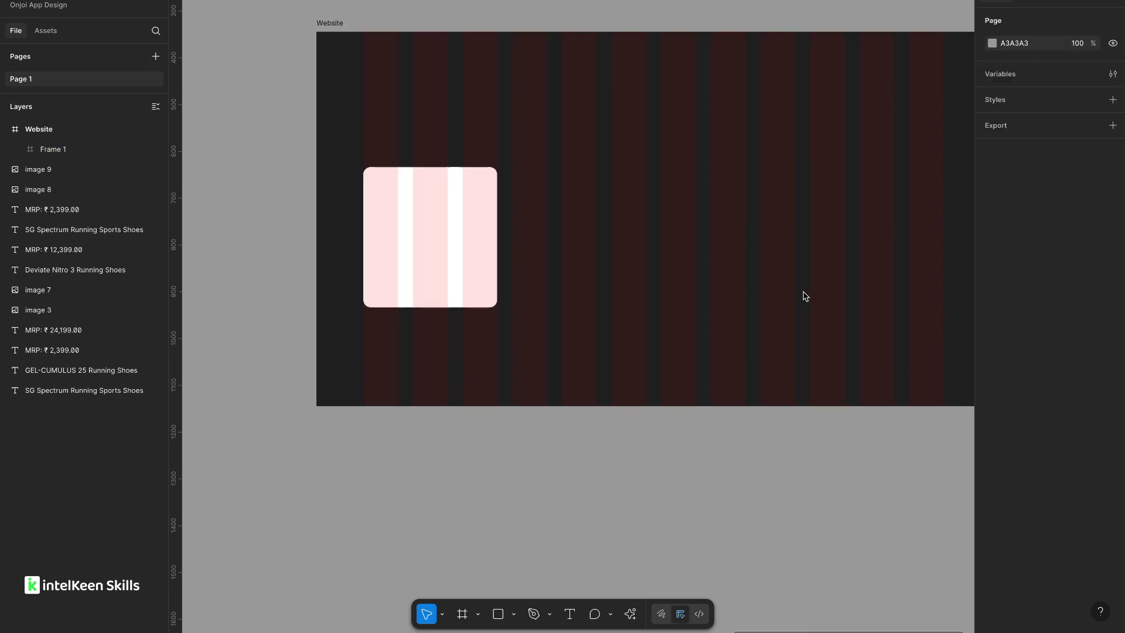
# Set the frame's height to 360.
pyautogui.click(432, 246)
pyautogui.click(1076, 234)
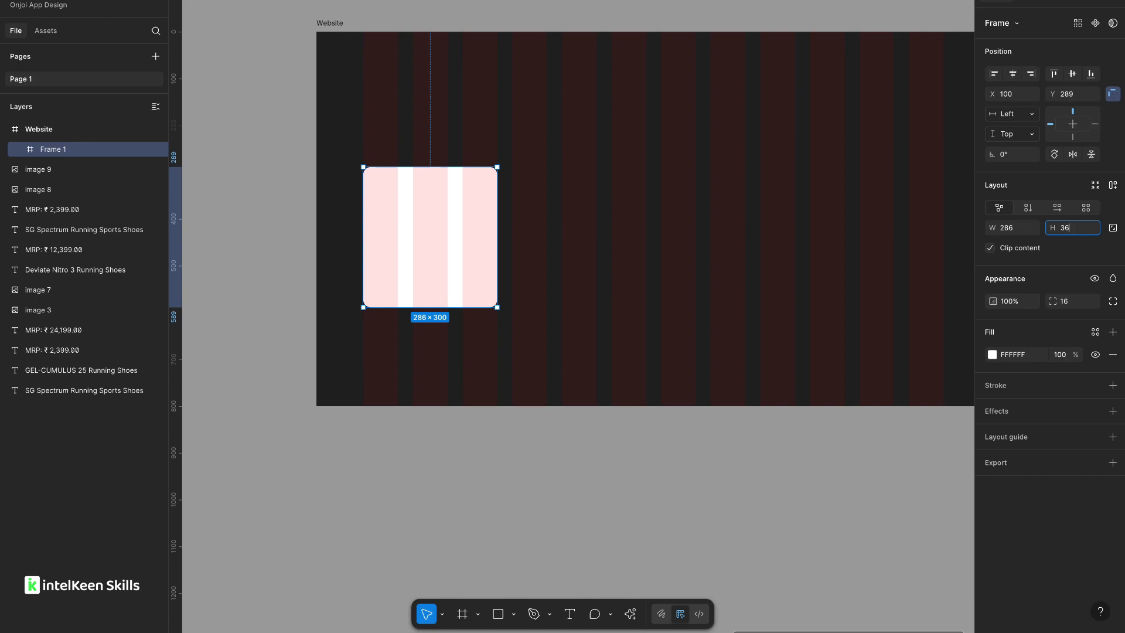
pyautogui.press('Return')
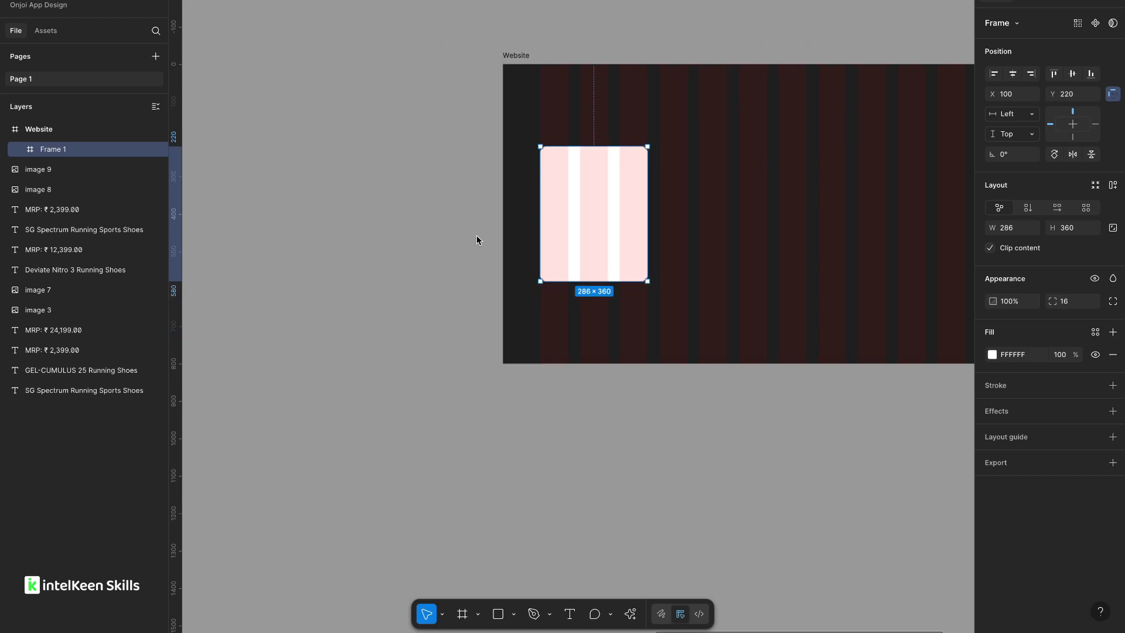
# Move the 286 × 360 frame out of the Website frame onto the empty canvas.
pyautogui.moveTo(476, 234); pyautogui.dragTo(658, 235)
pyautogui.moveTo(765, 228); pyautogui.dragTo(390, 110)
pyautogui.scroll(1, 438, 209)
pyautogui.hscroll(-1, 438, 209)
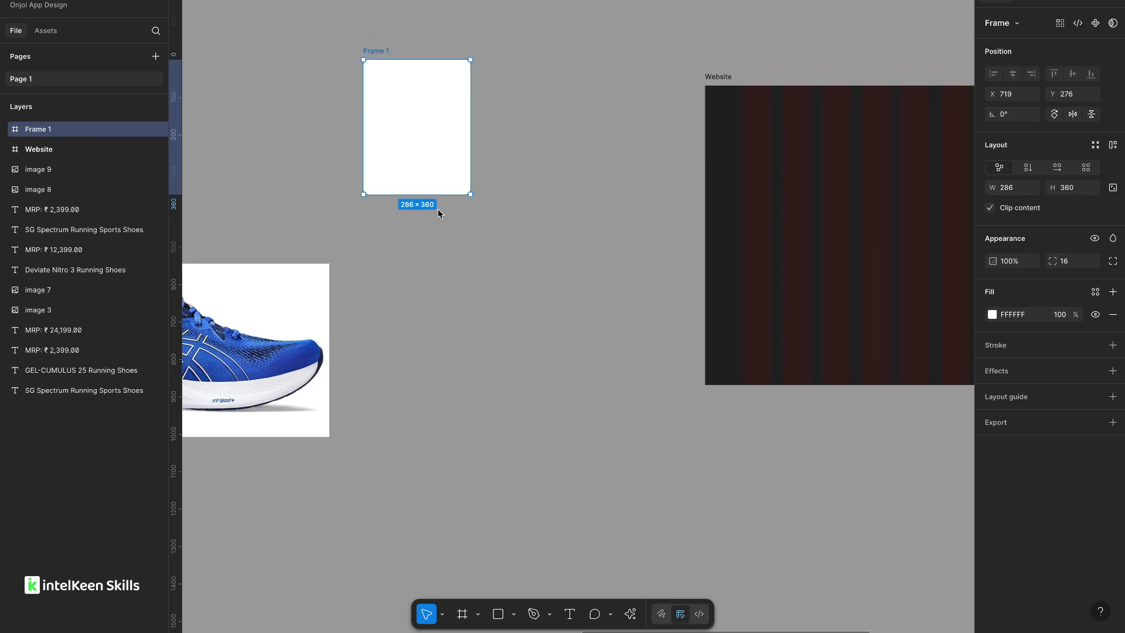
# Reposition the card frame to the left of the Website frame.
pyautogui.click(725, 101)
pyautogui.scroll(1, 544, 116)
pyautogui.hscroll(-1, 544, 115)
pyautogui.hscroll(-2, 544, 120)
pyautogui.scroll(1, 544, 120)
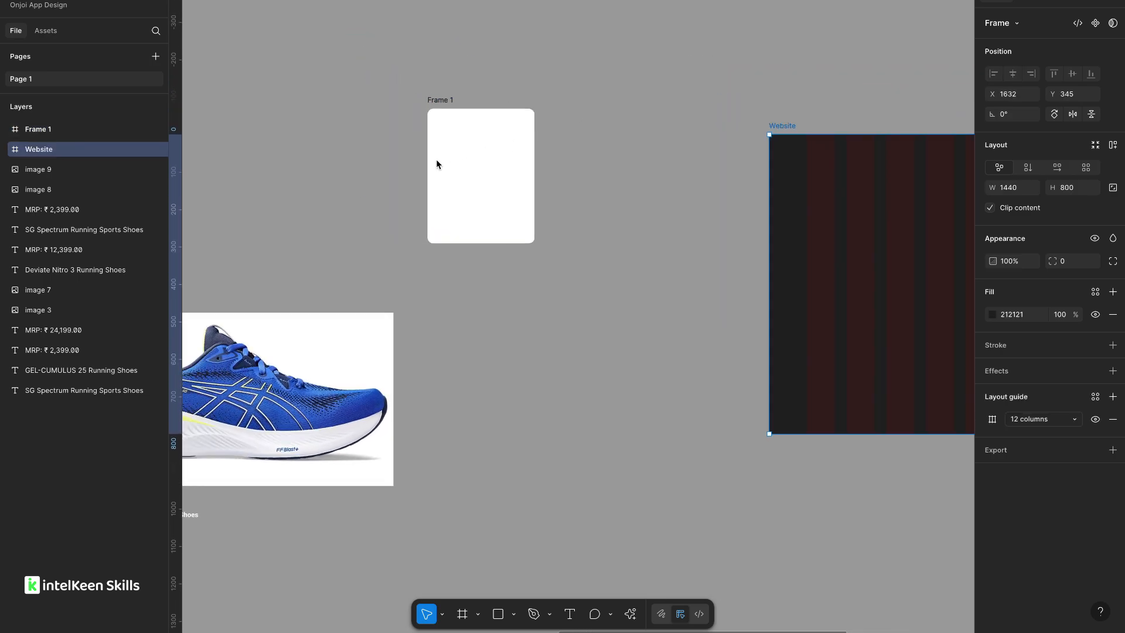
pyautogui.click(487, 174)
pyautogui.moveTo(487, 174); pyautogui.dragTo(454, 156)
# Rename the card frame as Product 1.
pyautogui.doubleClick(413, 86)
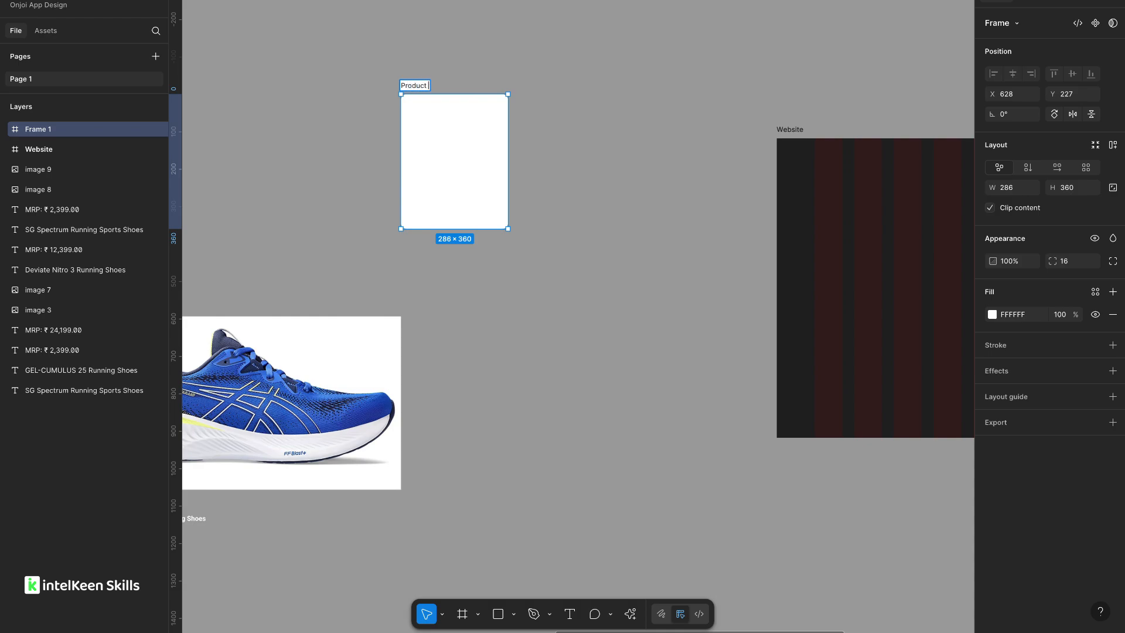
pyautogui.click(525, 79)
pyautogui.scroll(-2, 525, 79)
pyautogui.scroll(3, 474, 167)
pyautogui.hscroll(1, 474, 167)
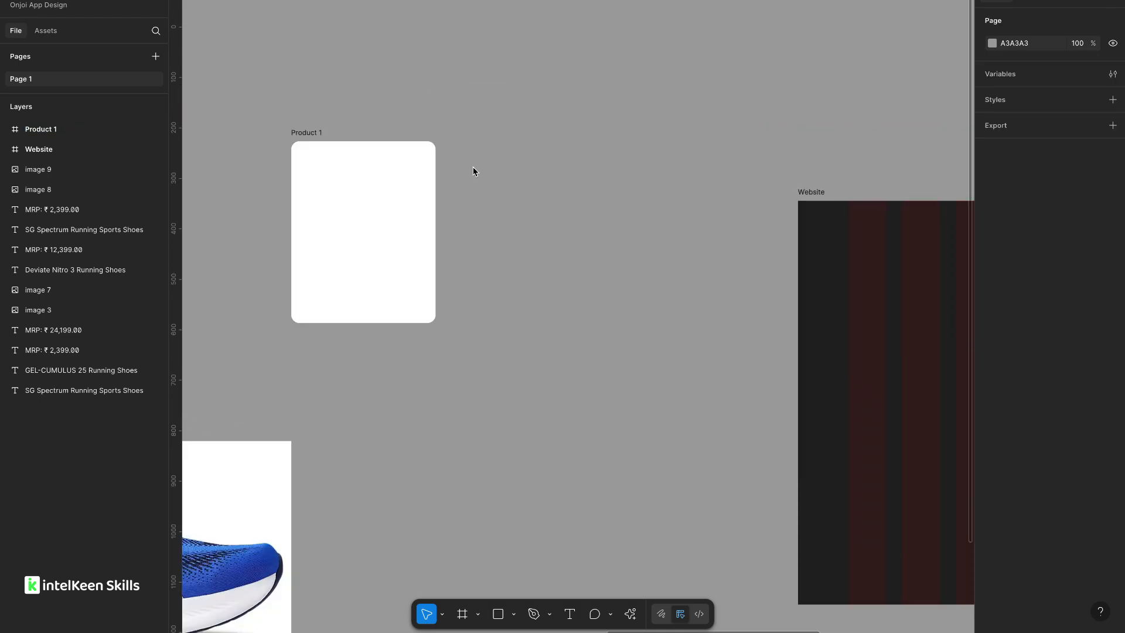
# Move the Product 1 frame slightly to the right.
pyautogui.click(312, 133)
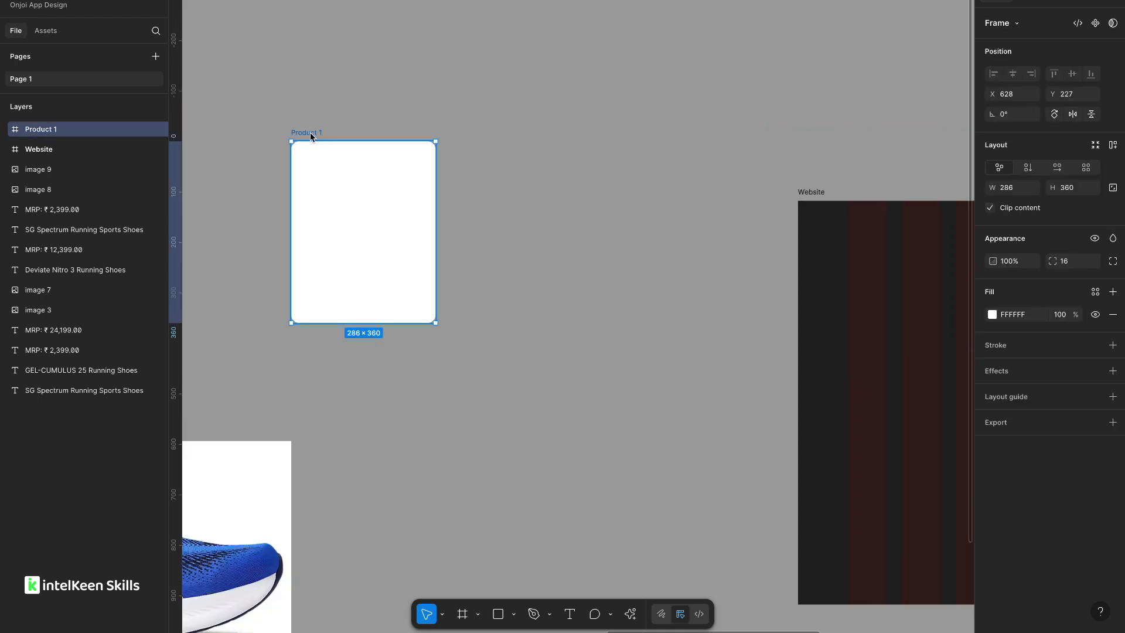
pyautogui.moveTo(312, 133); pyautogui.dragTo(378, 127)
# Duplicate the orange Deviate Nitro 3 shoe image and place the copy below the product row.
pyautogui.hscroll(-10, 264, 258)
pyautogui.scroll(-2, 265, 257)
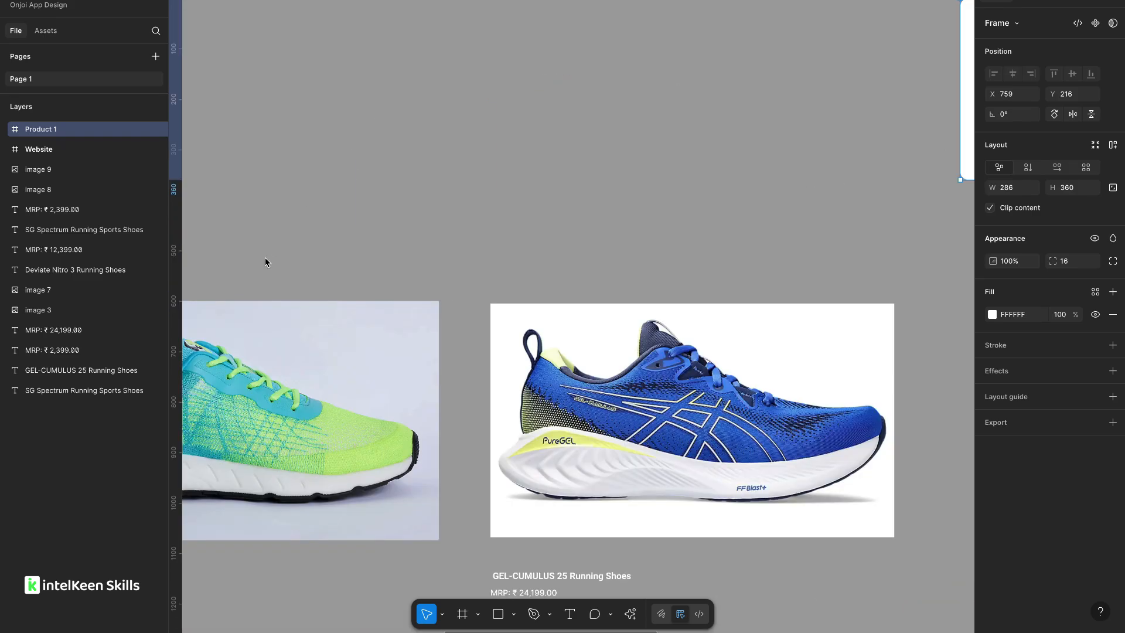
pyautogui.scroll(-3, 265, 258)
pyautogui.hscroll(-10, 265, 257)
pyautogui.scroll(-2, 265, 257)
pyautogui.scroll(3, 336, 231)
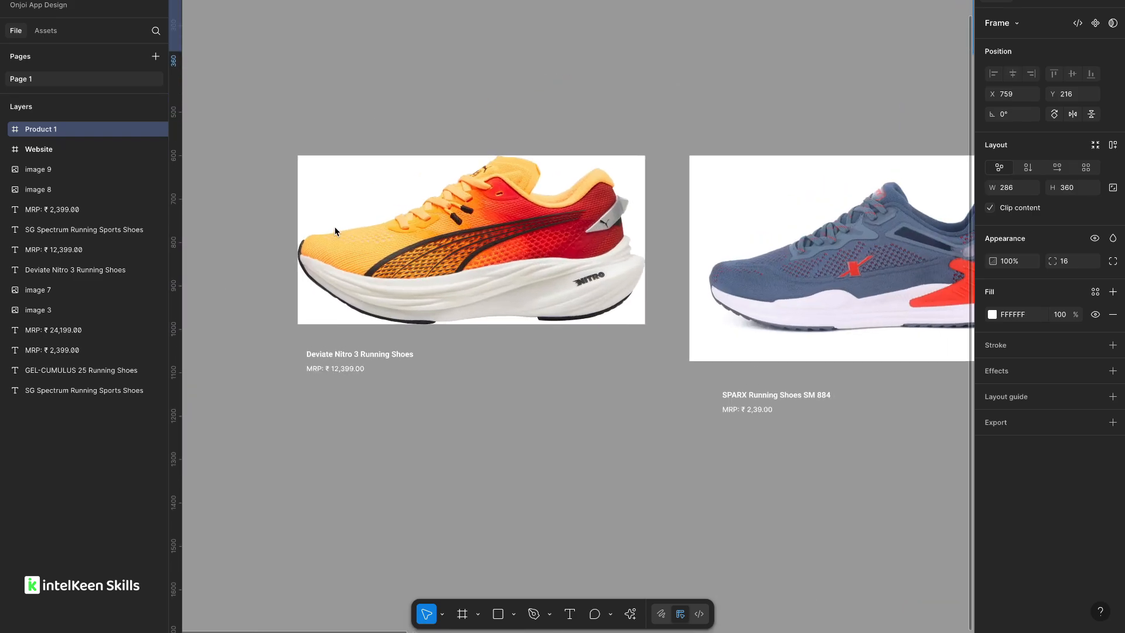
pyautogui.hscroll(2, 336, 231)
pyautogui.scroll(1, 335, 231)
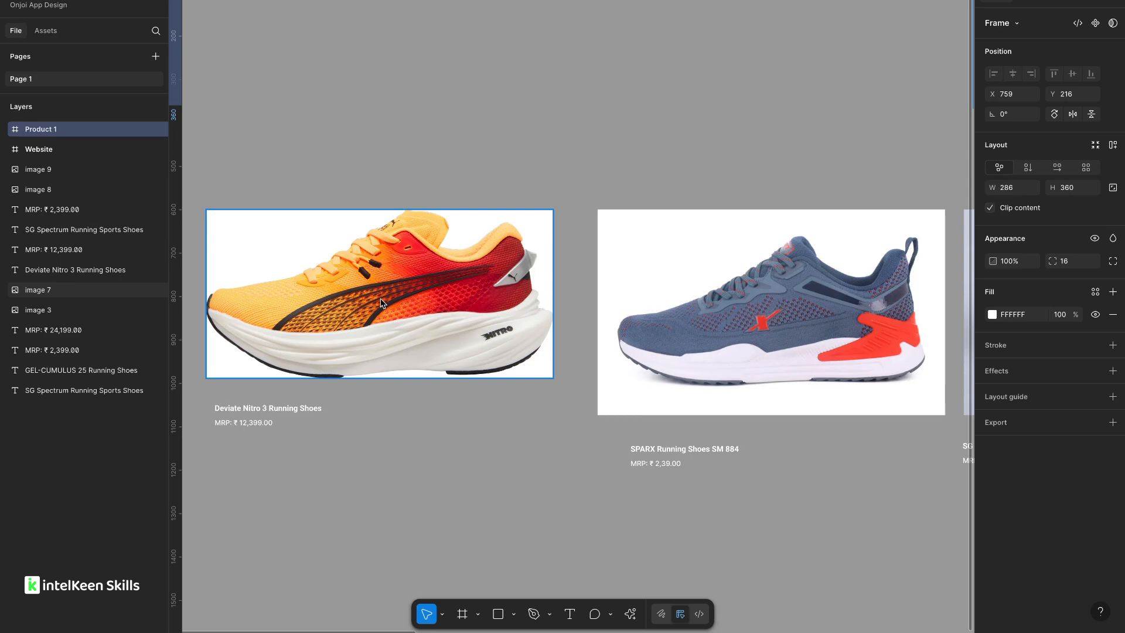
pyautogui.click(379, 284)
pyautogui.scroll(-2, 395, 276)
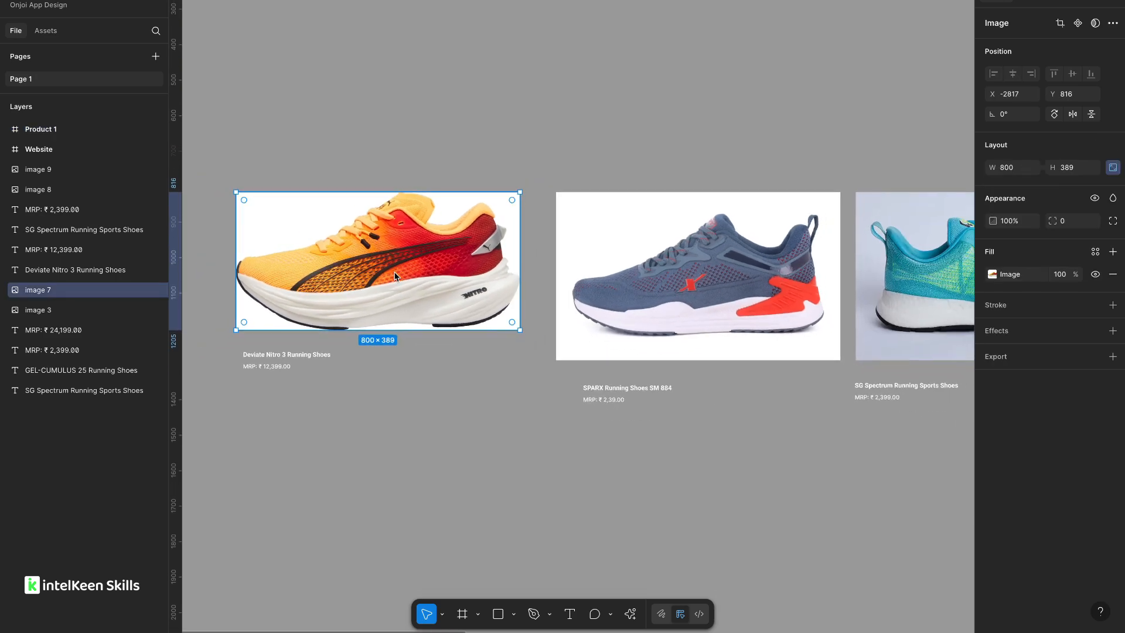
pyautogui.scroll(-2, 366, 271)
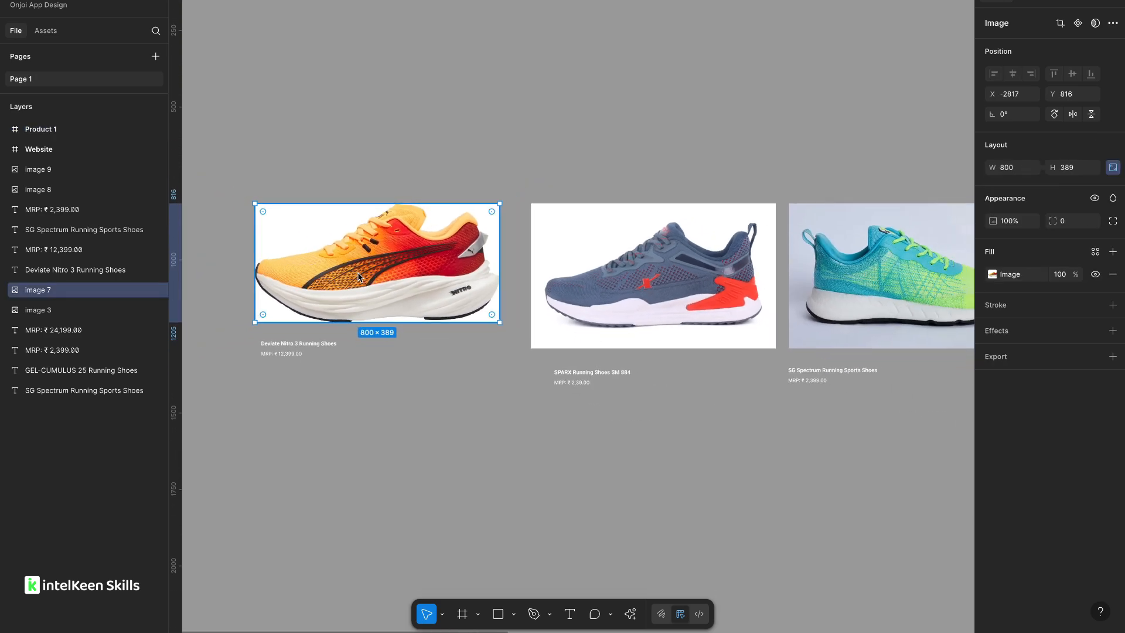
pyautogui.moveTo(363, 271); pyautogui.dragTo(438, 495)
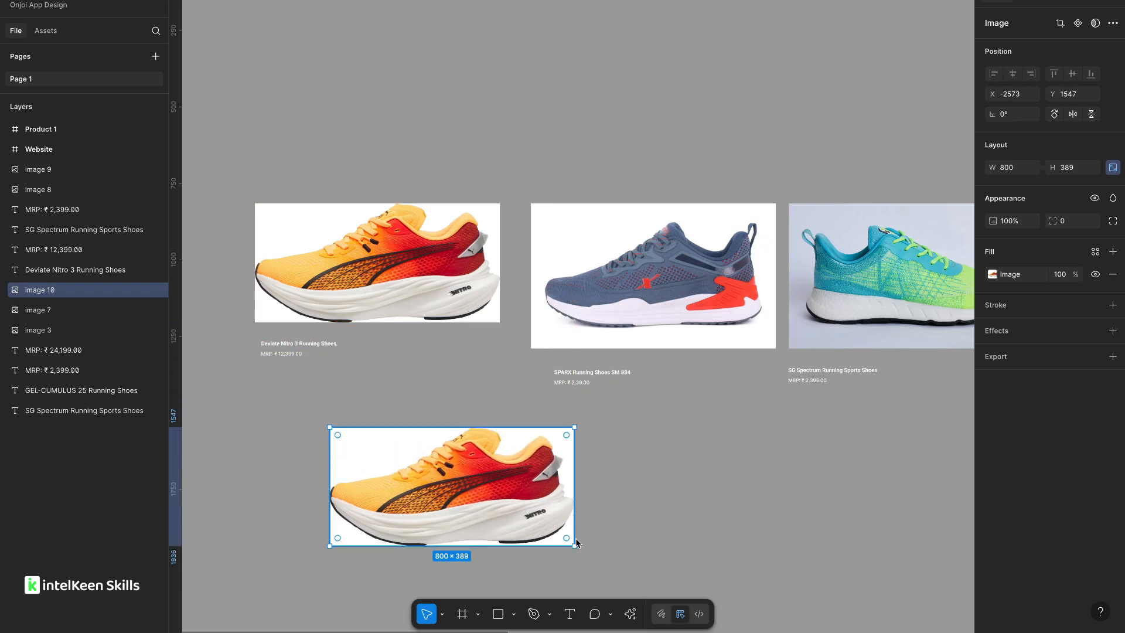
# Remove the background from the duplicated orange shoe image with the AI Remove background action.
pyautogui.click(630, 614)
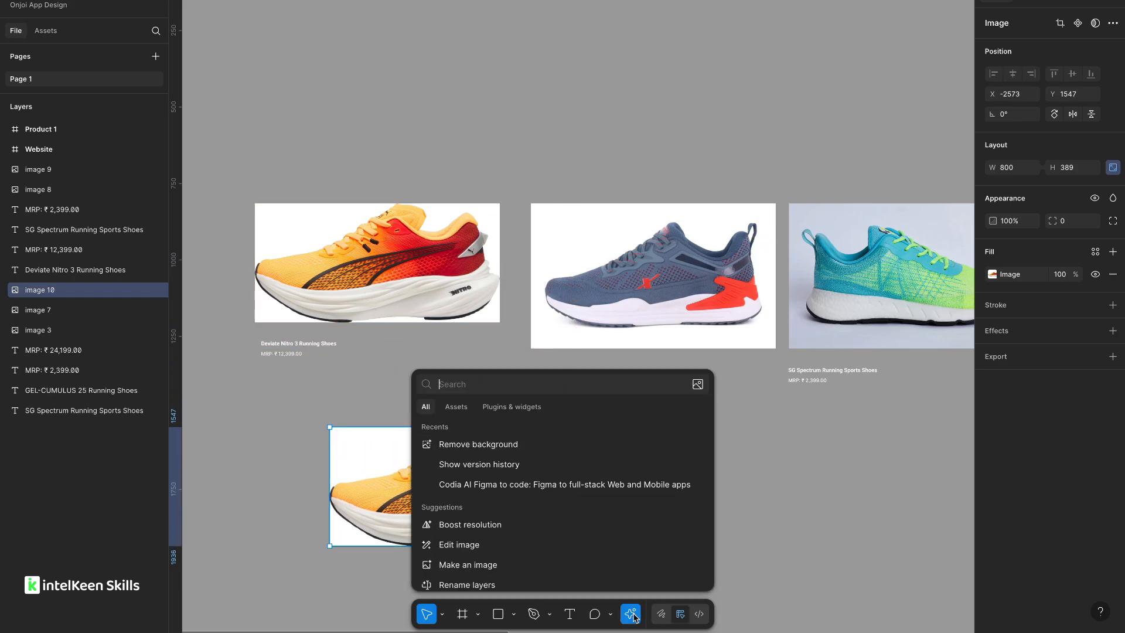
pyautogui.click(469, 445)
# Flip the duplicated orange shoe image horizontally.
pyautogui.scroll(-3, 580, 445)
pyautogui.rightClick(518, 397)
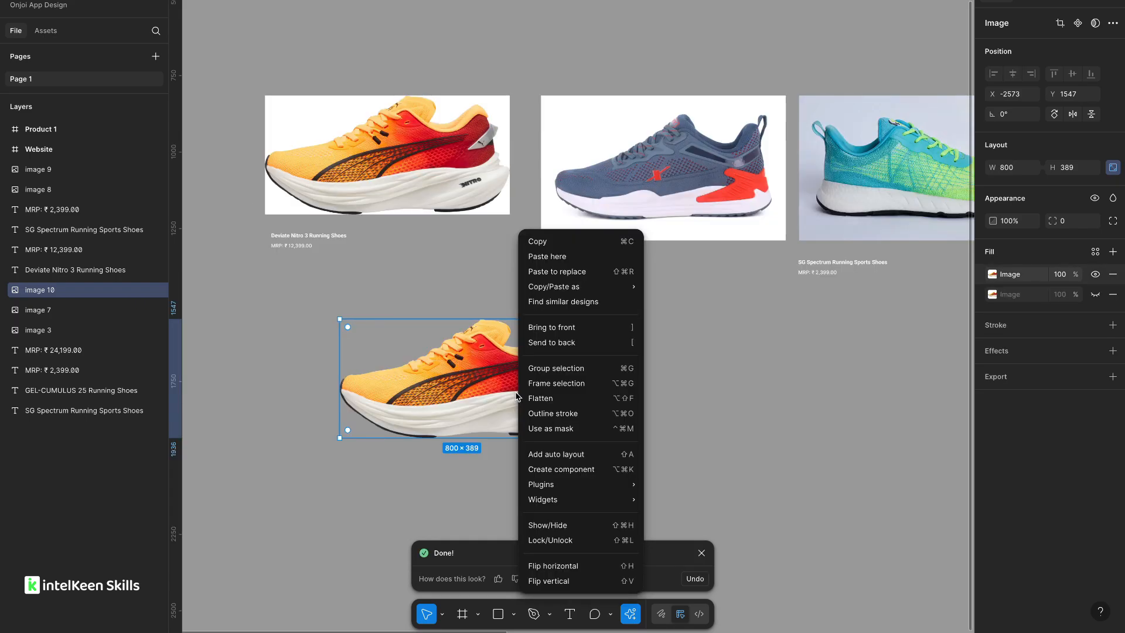
pyautogui.click(560, 566)
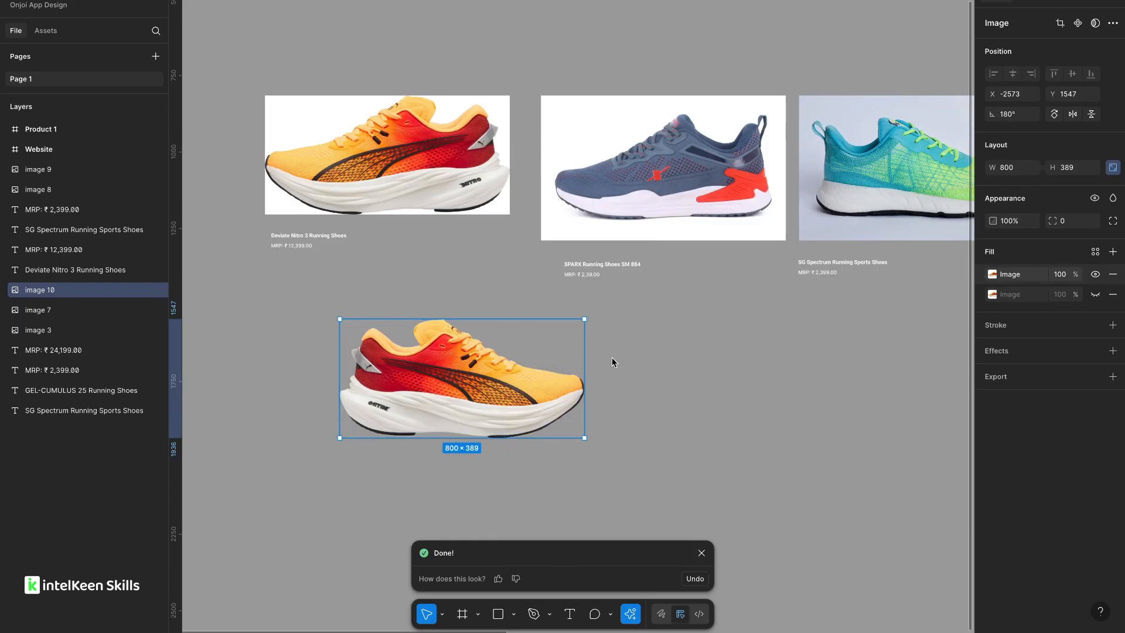
# Resize the duplicated orange shoe image to a width of 240.
pyautogui.click(702, 407)
pyautogui.click(512, 363)
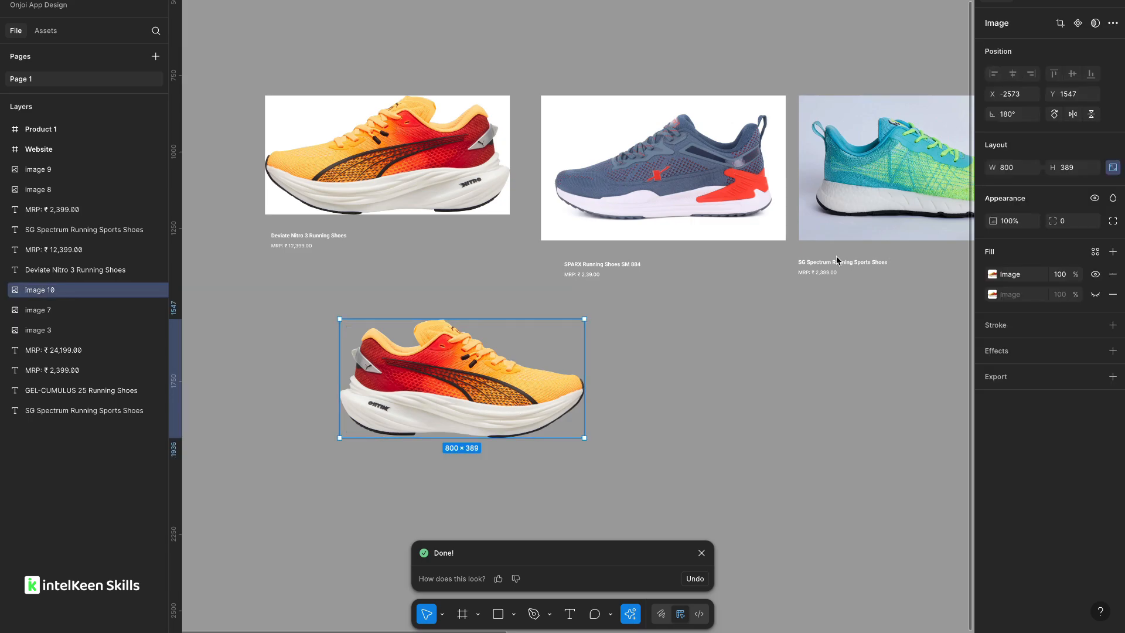
pyautogui.click(1010, 171)
pyautogui.press('Return')
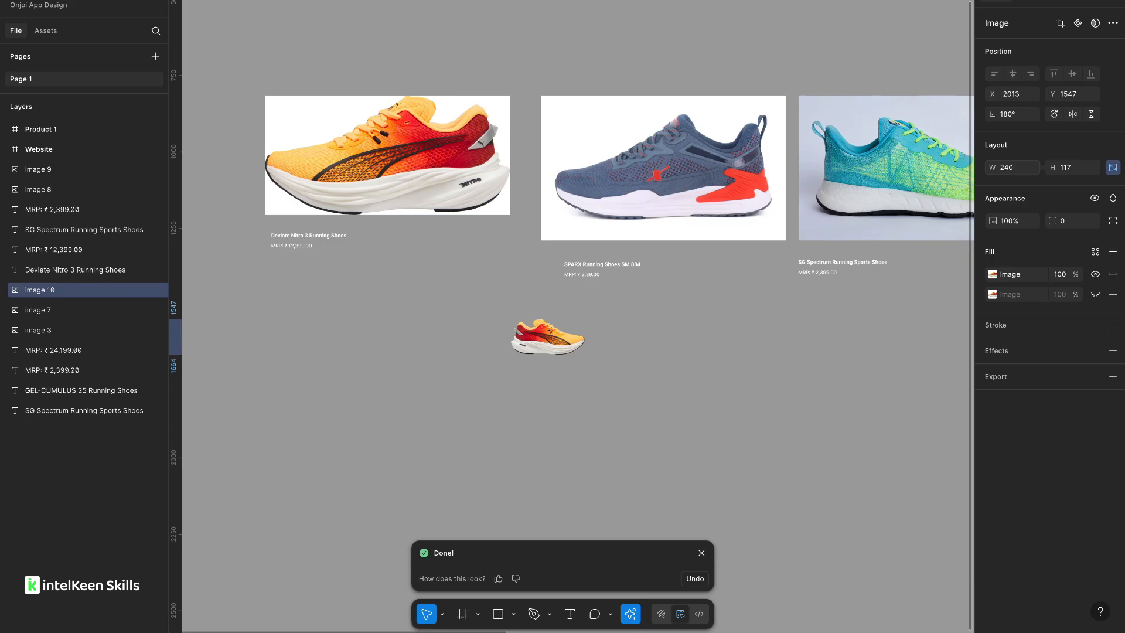
# Select the three other shoe images and duplicate them below the product row.
pyautogui.scroll(-5, 552, 372)
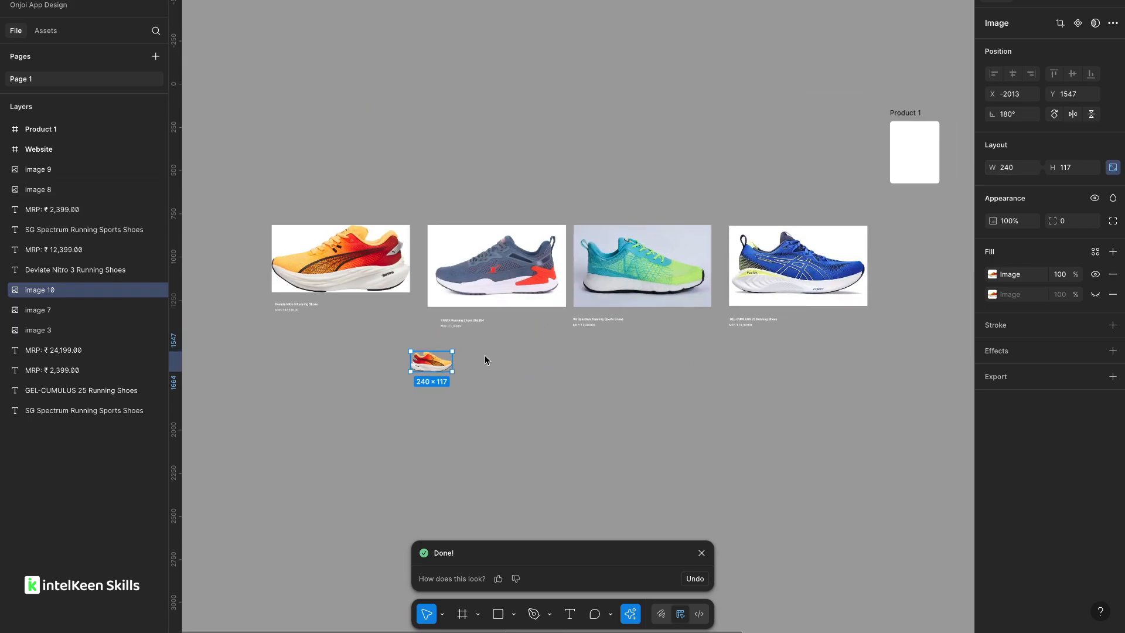
pyautogui.click(470, 290)
pyautogui.keyDown('shift'); pyautogui.click(638, 274); pyautogui.keyUp('shift')
pyautogui.keyDown('shift'); pyautogui.click(797, 265); pyautogui.keyUp('shift')
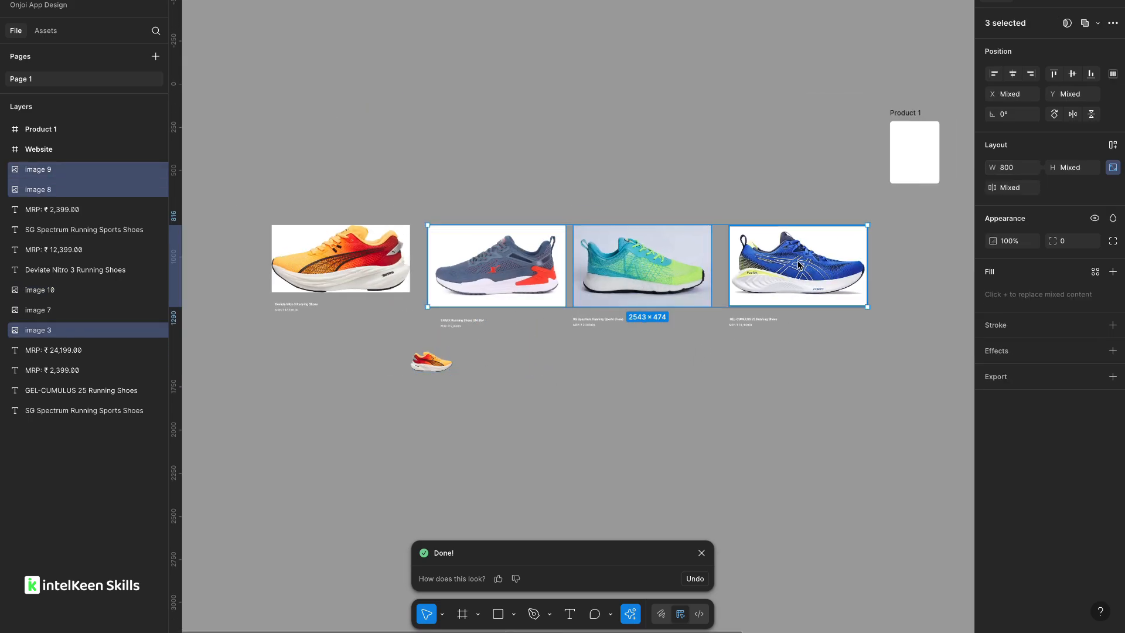
pyautogui.moveTo(659, 261); pyautogui.dragTo(723, 415)
# Remove the backgrounds from the three duplicated shoe images with the AI Remove background action.
pyautogui.click(631, 614)
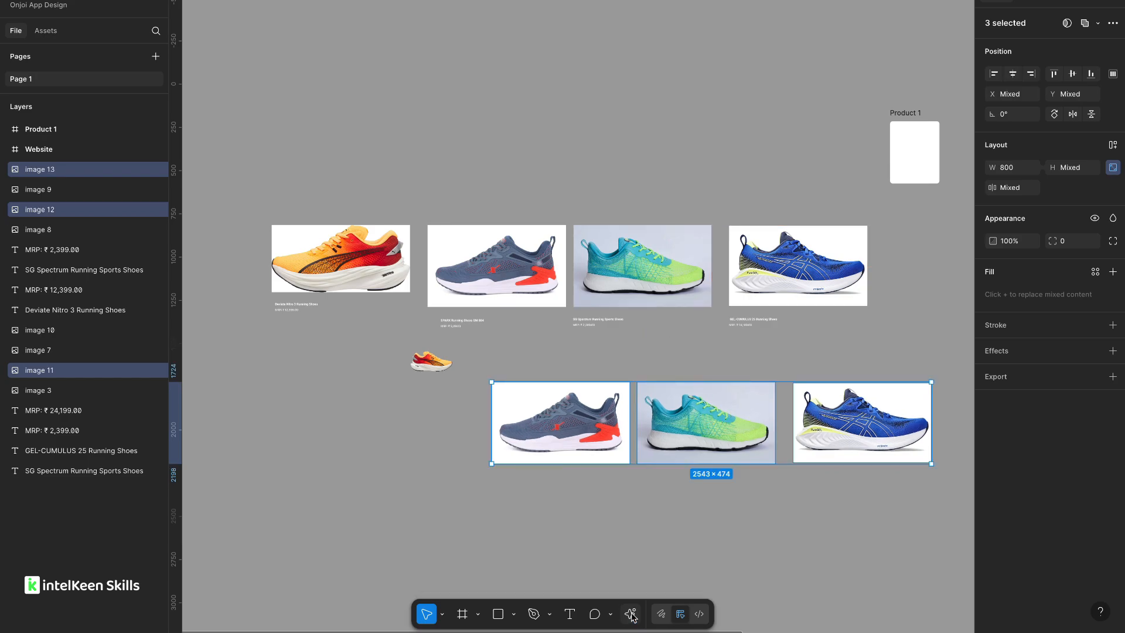
pyautogui.click(631, 614)
pyautogui.click(469, 443)
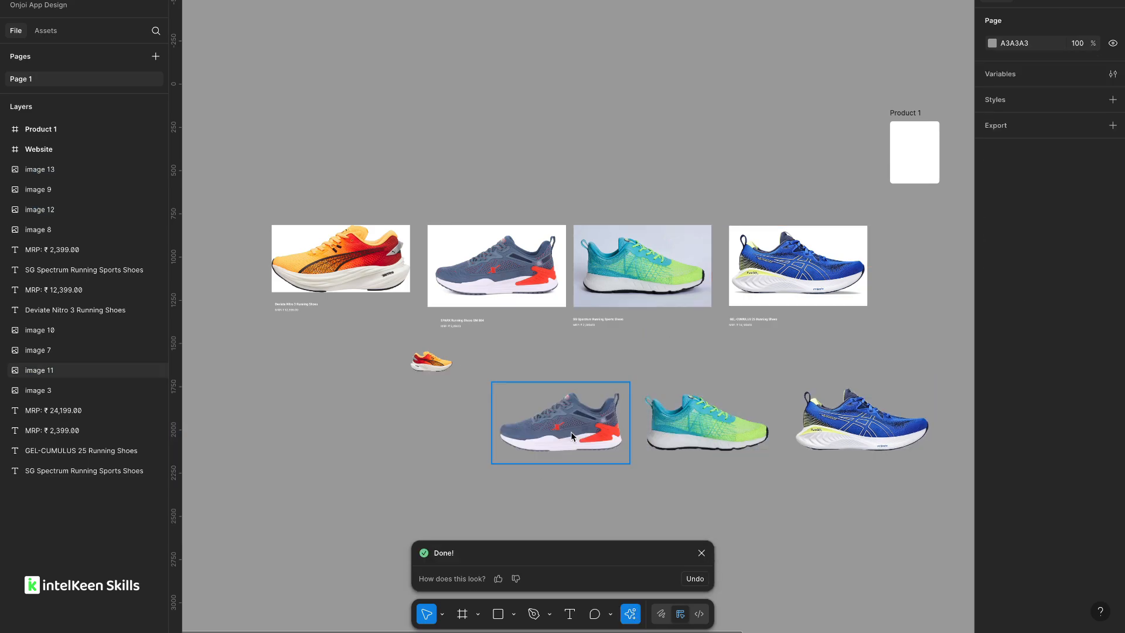
# Select the three background-free shoe copies and set their width to 200.
pyautogui.click(571, 437)
pyautogui.keyDown('shift'); pyautogui.click(842, 410); pyautogui.keyUp('shift')
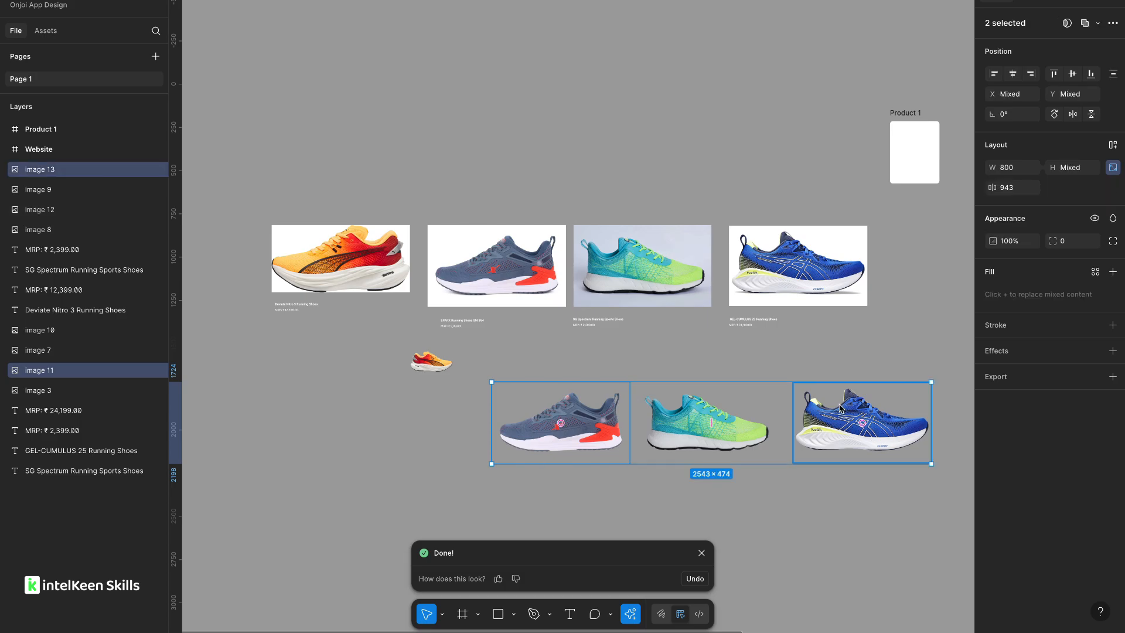
pyautogui.keyDown('shift'); pyautogui.click(732, 429); pyautogui.keyUp('shift')
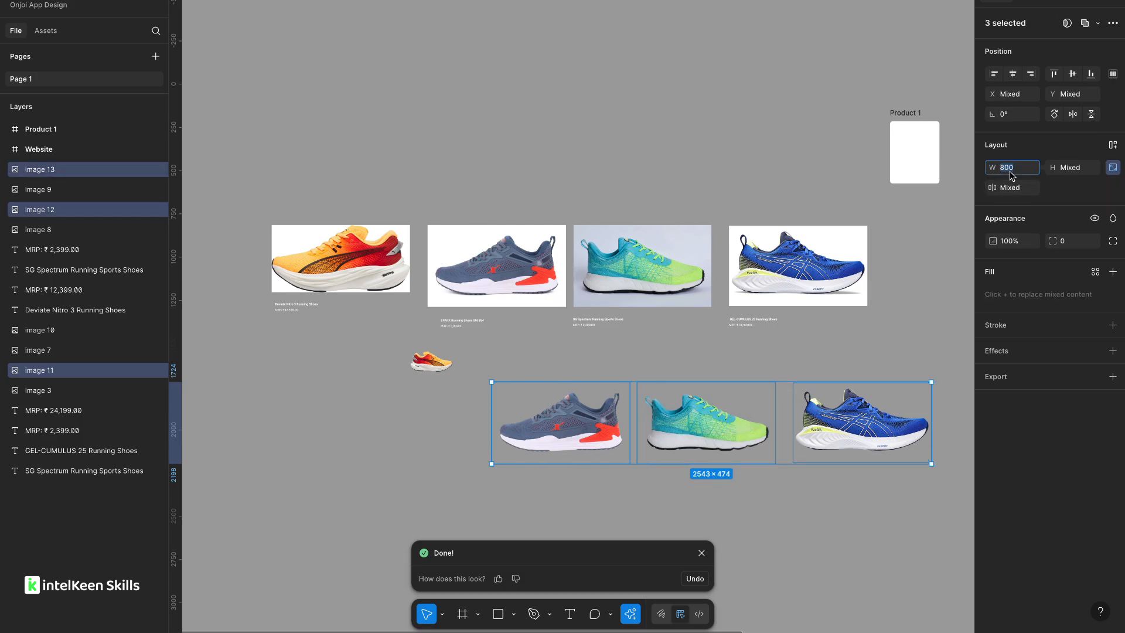
pyautogui.write('200')
pyautogui.press('Return')
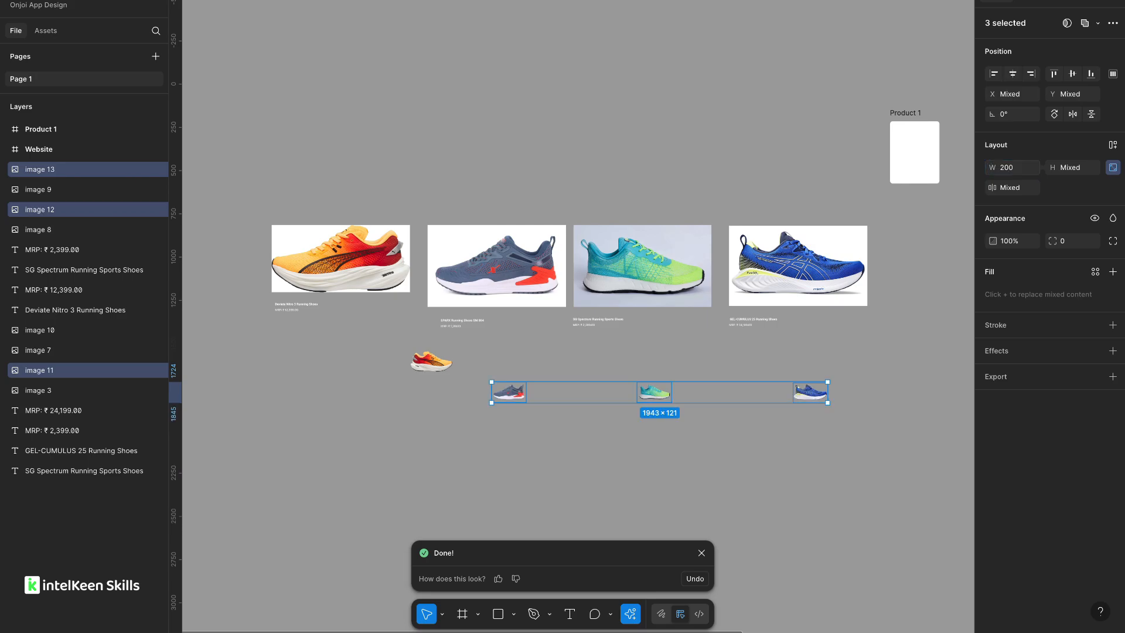
# Select the four background-free shoe copies and set their width to 240.
pyautogui.click(434, 362)
pyautogui.click(518, 395)
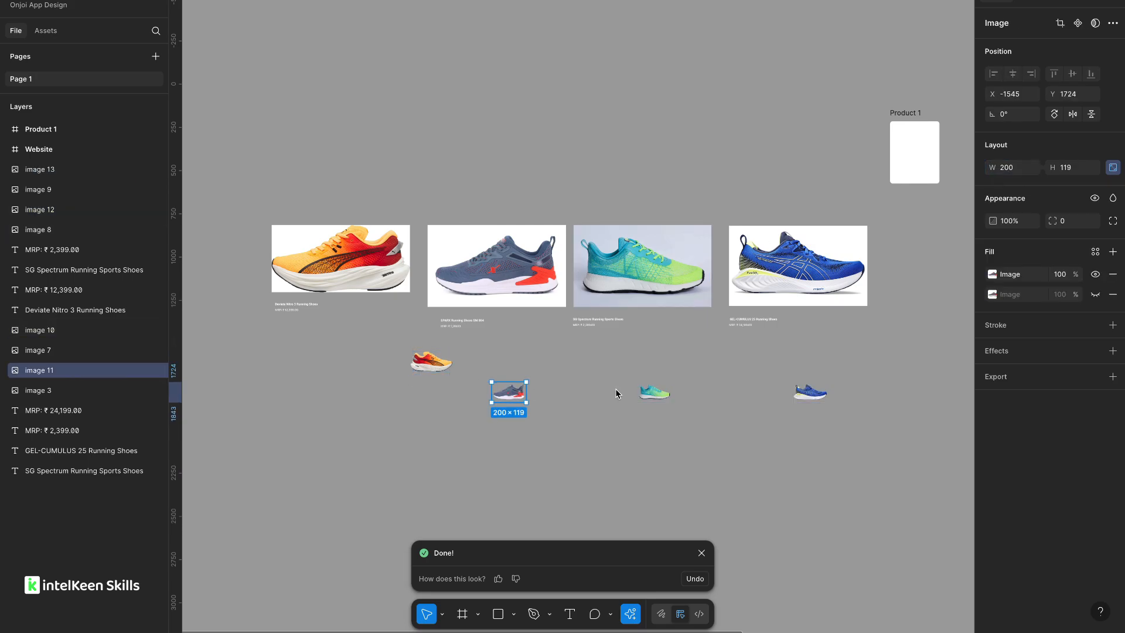
pyautogui.keyDown('shift'); pyautogui.click(655, 393); pyautogui.keyUp('shift')
pyautogui.keyDown('shift'); pyautogui.click(809, 391); pyautogui.keyUp('shift')
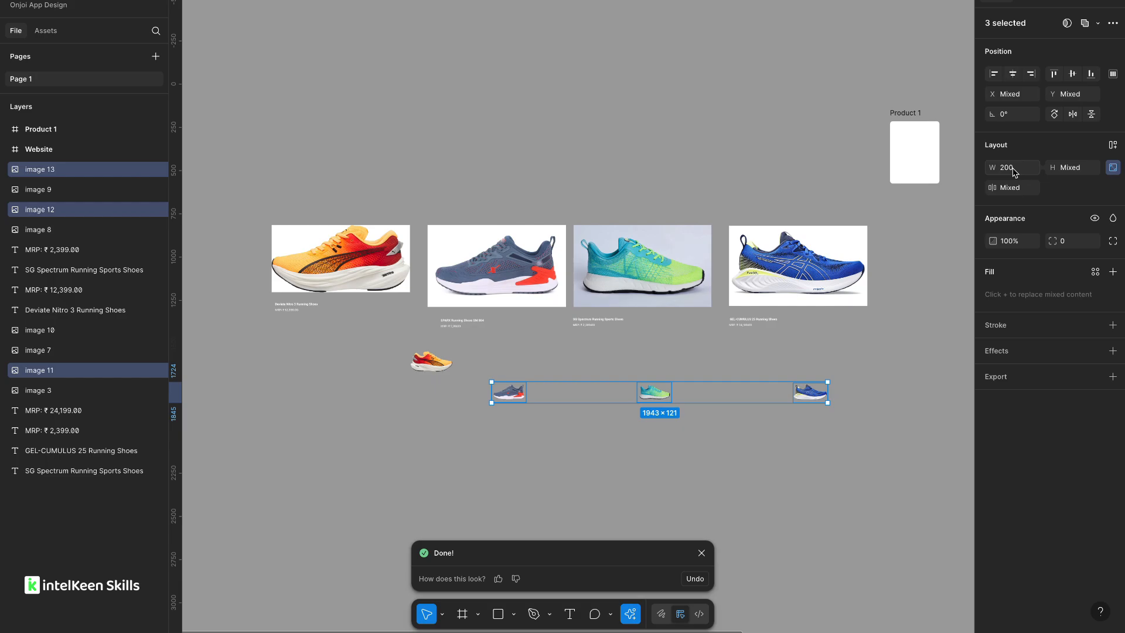
pyautogui.press('Return')
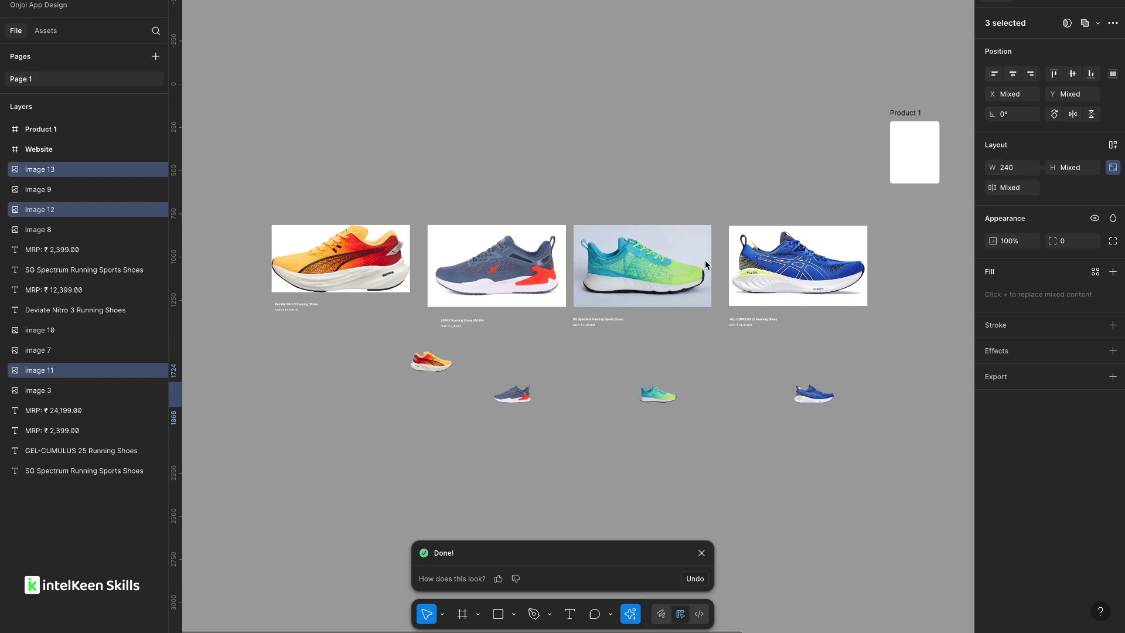
# Move the gray shoe copy up beside the orange one and flip it horizontally.
pyautogui.click(519, 363)
pyautogui.scroll(5, 515, 392)
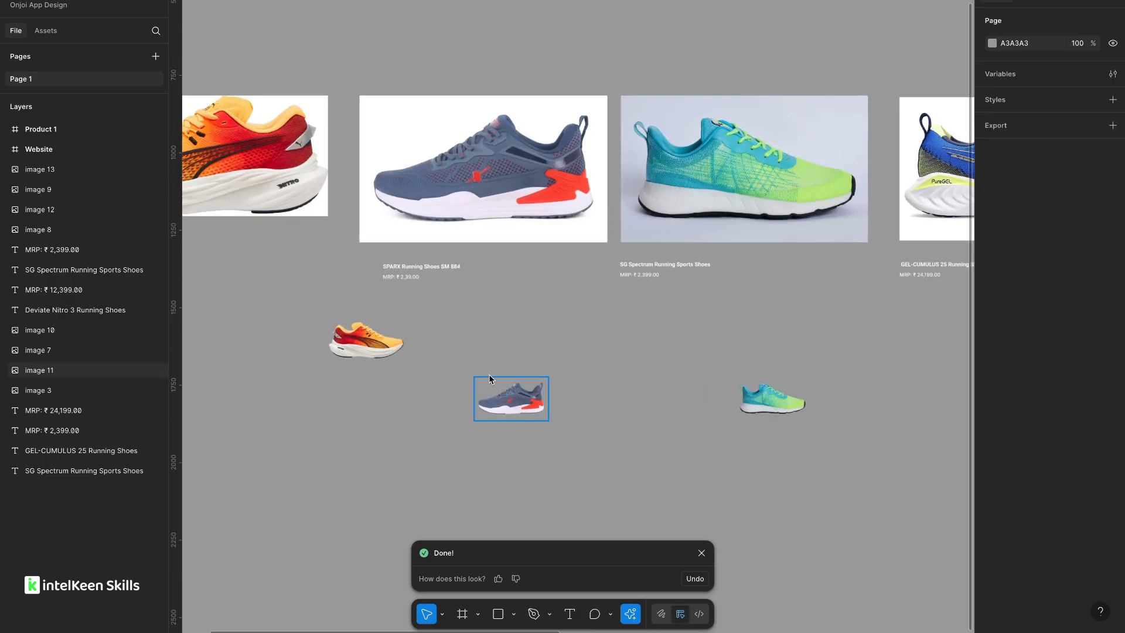
pyautogui.moveTo(515, 392); pyautogui.dragTo(472, 339)
pyautogui.rightClick(488, 354)
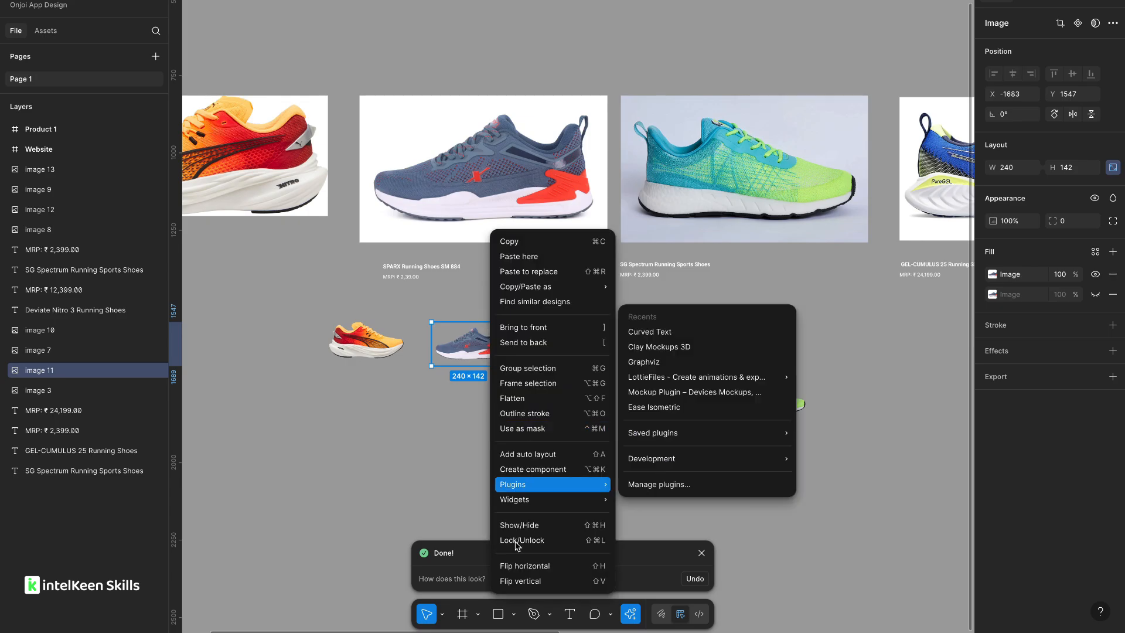
pyautogui.click(516, 566)
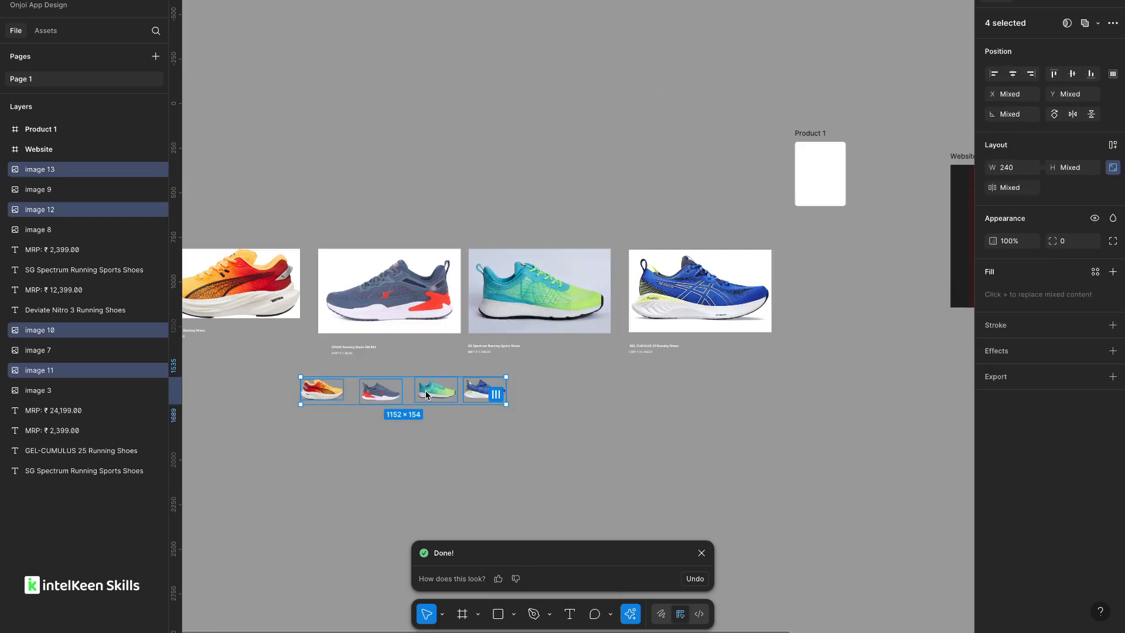
# Move the four background-free shoe copies above the Product 1 frame.
pyautogui.moveTo(426, 395); pyautogui.dragTo(851, 90)
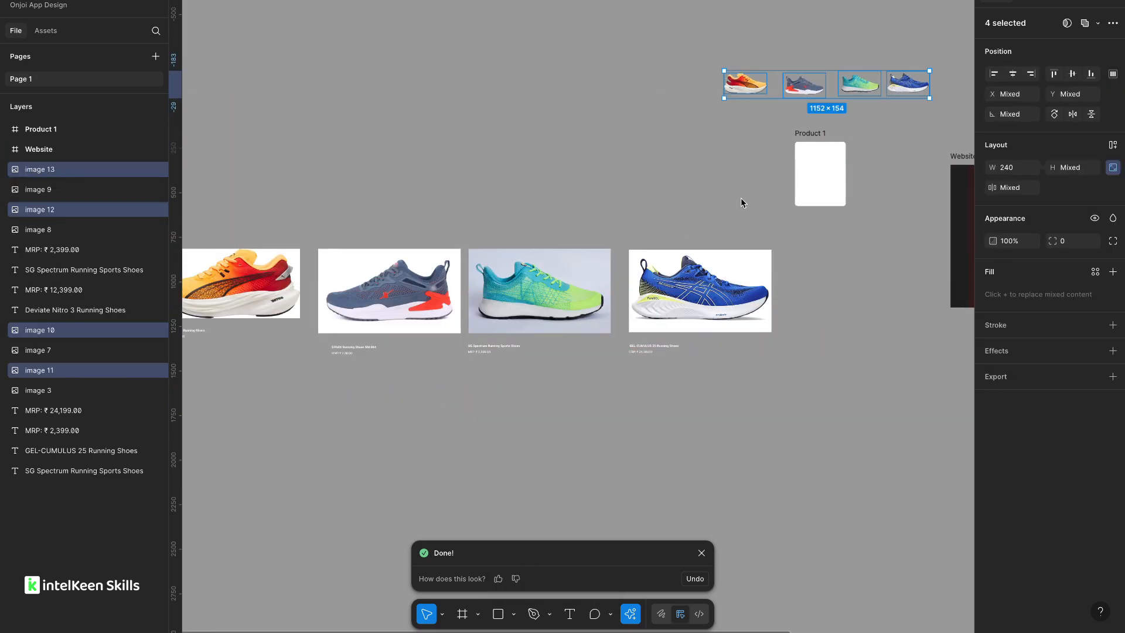
pyautogui.hscroll(4, 741, 198)
pyautogui.scroll(3, 740, 198)
pyautogui.scroll(5, 669, 192)
pyautogui.scroll(-5, 669, 192)
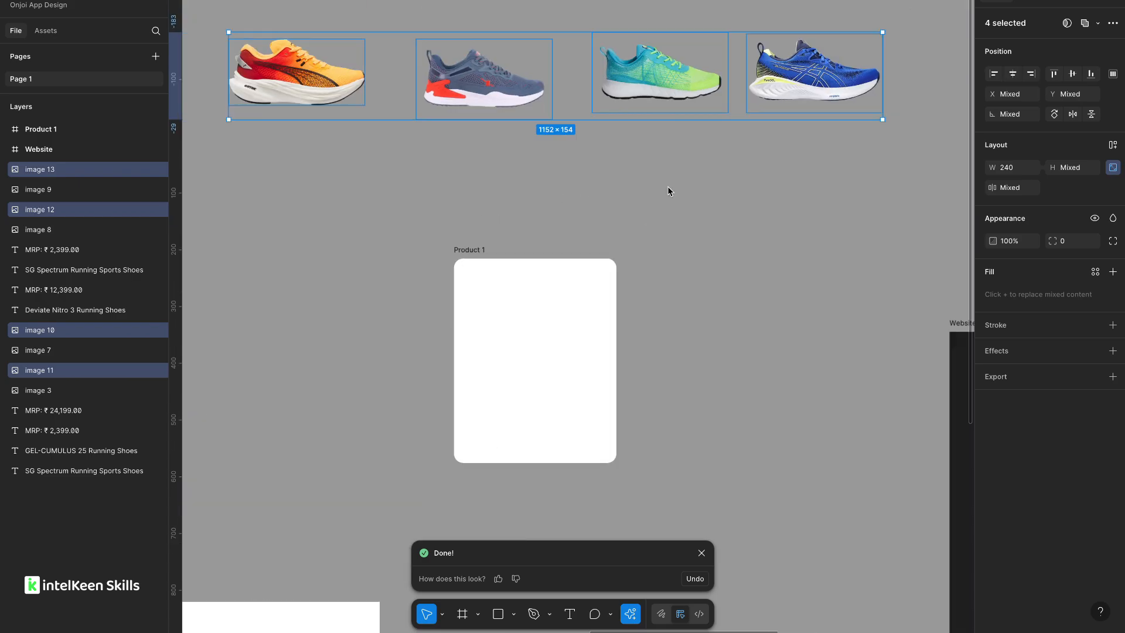
# Place the orange background-free shoe image inside the Product 1 frame.
pyautogui.click(401, 132)
pyautogui.click(392, 108)
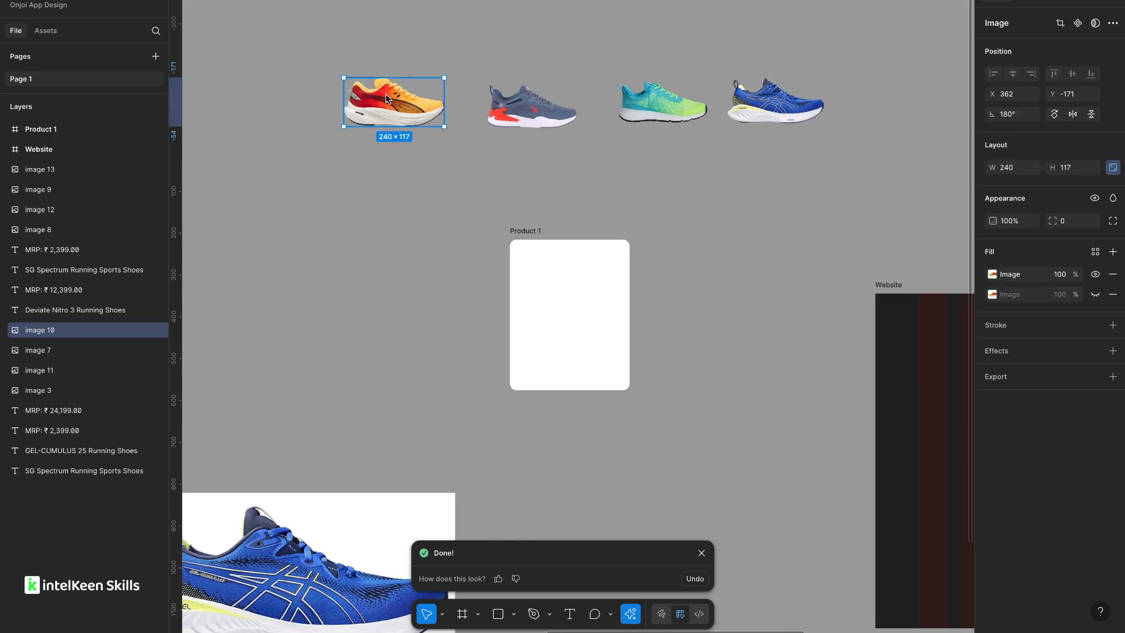
pyautogui.moveTo(385, 109); pyautogui.dragTo(542, 314)
pyautogui.click(458, 340)
pyautogui.scroll(-3, 458, 340)
pyautogui.scroll(-4, 458, 340)
pyautogui.hscroll(-9, 459, 340)
pyautogui.scroll(-5, 457, 340)
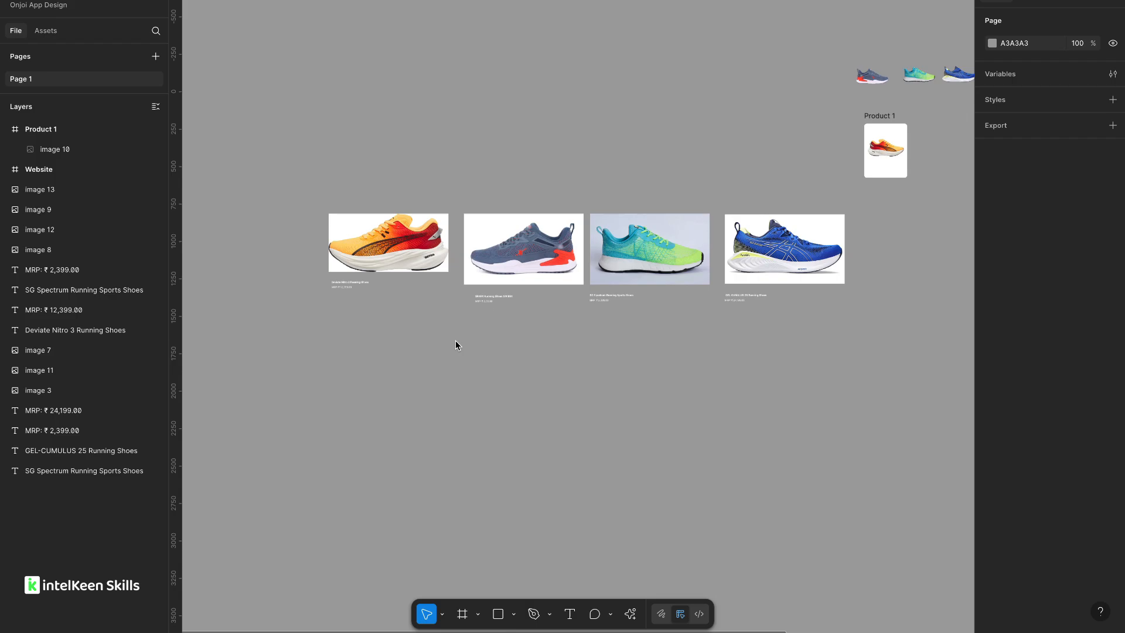
# Copy the Deviate Nitro 3 title and its price text and paste them into the Product 1 frame.
pyautogui.scroll(6, 342, 284)
pyautogui.click(317, 277)
pyautogui.scroll(3, 316, 277)
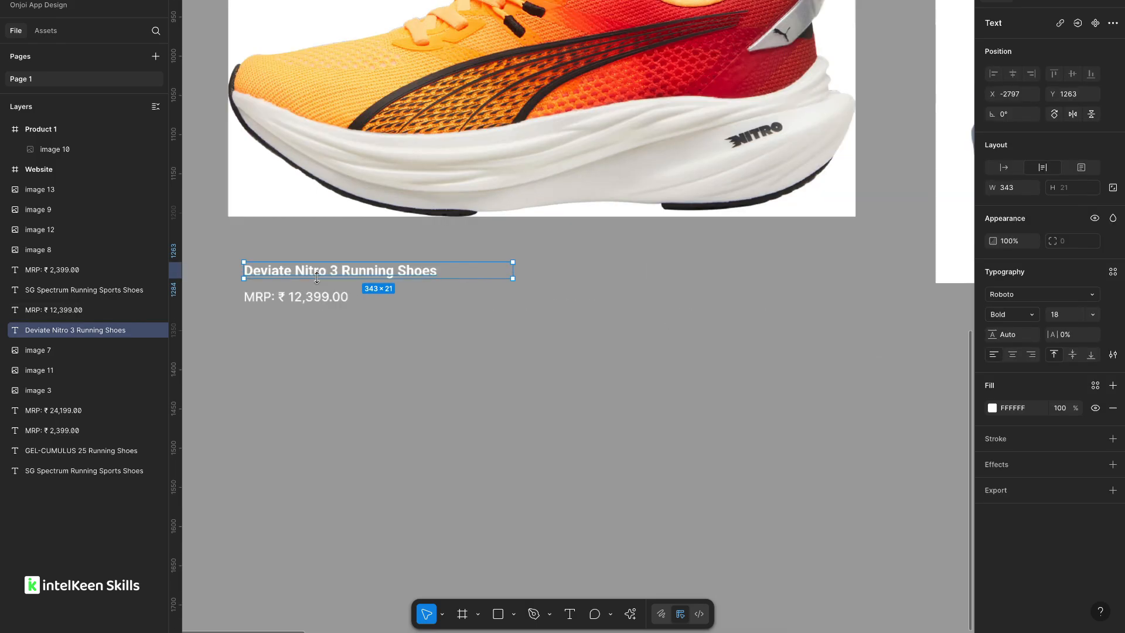
pyautogui.keyDown('shift'); pyautogui.click(291, 301); pyautogui.keyUp('shift')
pyautogui.scroll(-2, 279, 286)
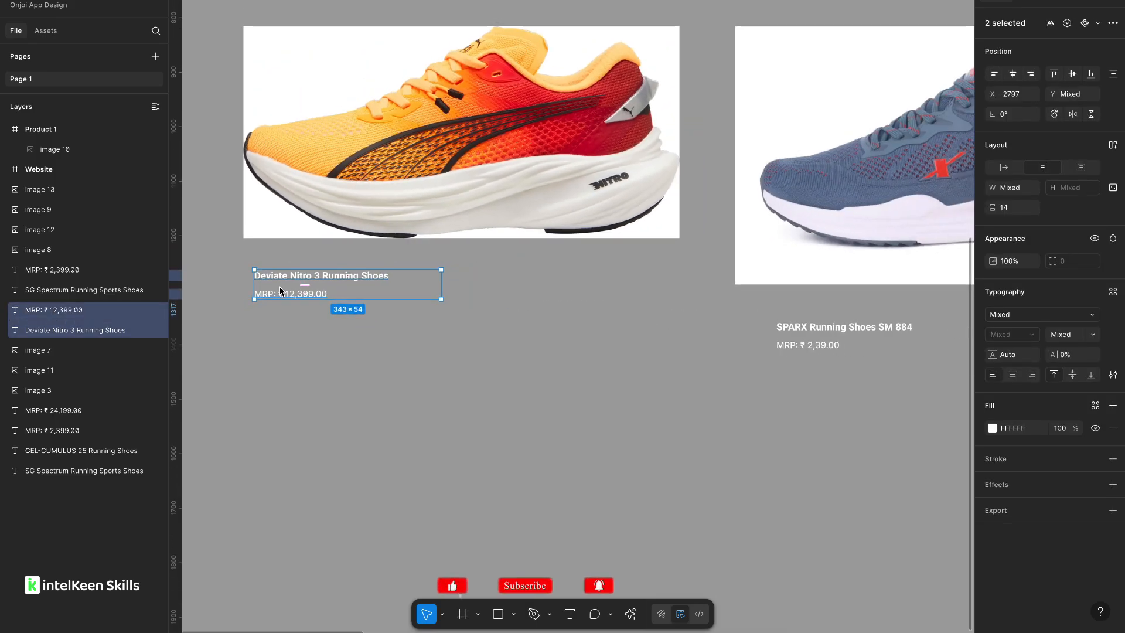
pyautogui.scroll(-3, 280, 291)
pyautogui.scroll(1, 280, 291)
pyautogui.hscroll(1, 280, 291)
pyautogui.hscroll(12, 455, 319)
pyautogui.scroll(1, 455, 319)
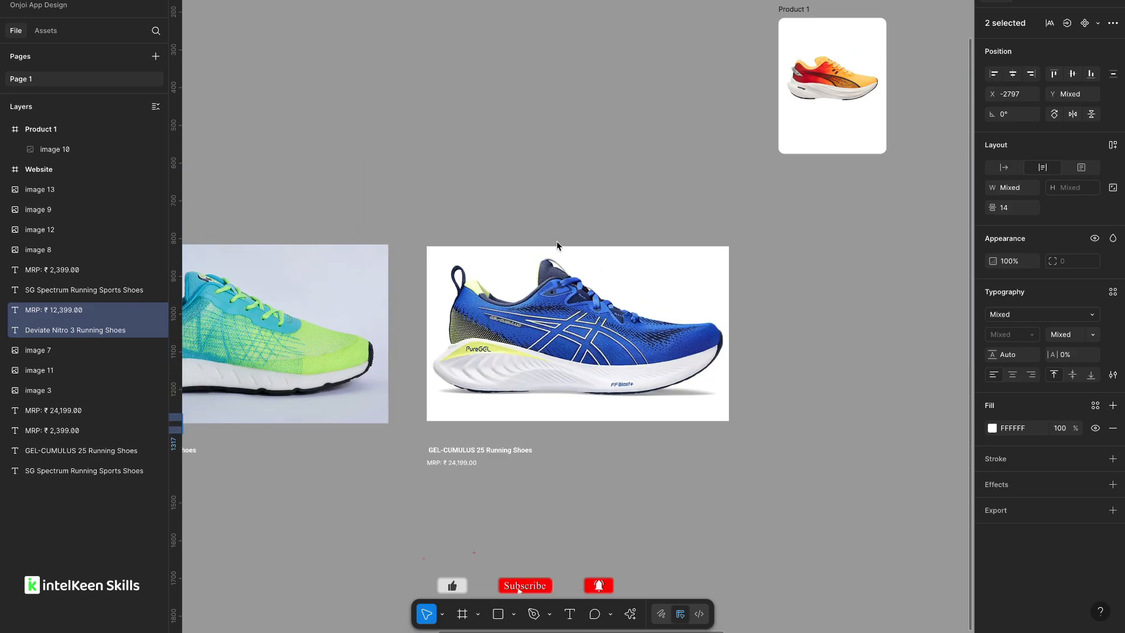
pyautogui.scroll(-2, 557, 245)
pyautogui.scroll(5, 623, 282)
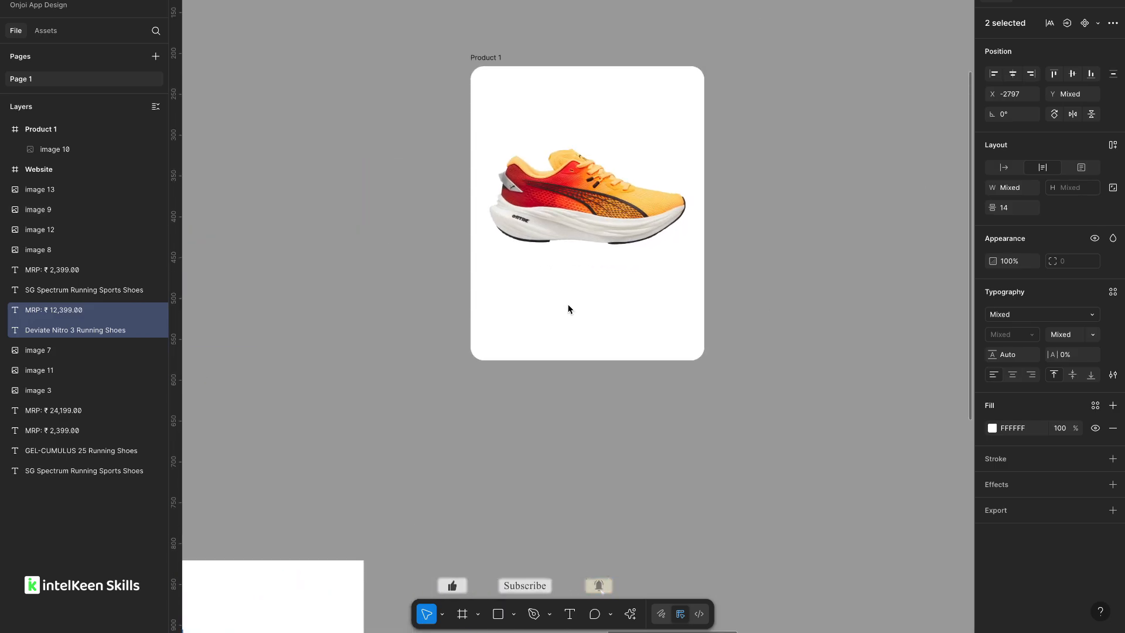
pyautogui.click(568, 309)
pyautogui.hotkey('ctrl', 'v')
# Set the pasted title and price text fill colour to 1F1F1F.
pyautogui.scroll(3, 588, 301)
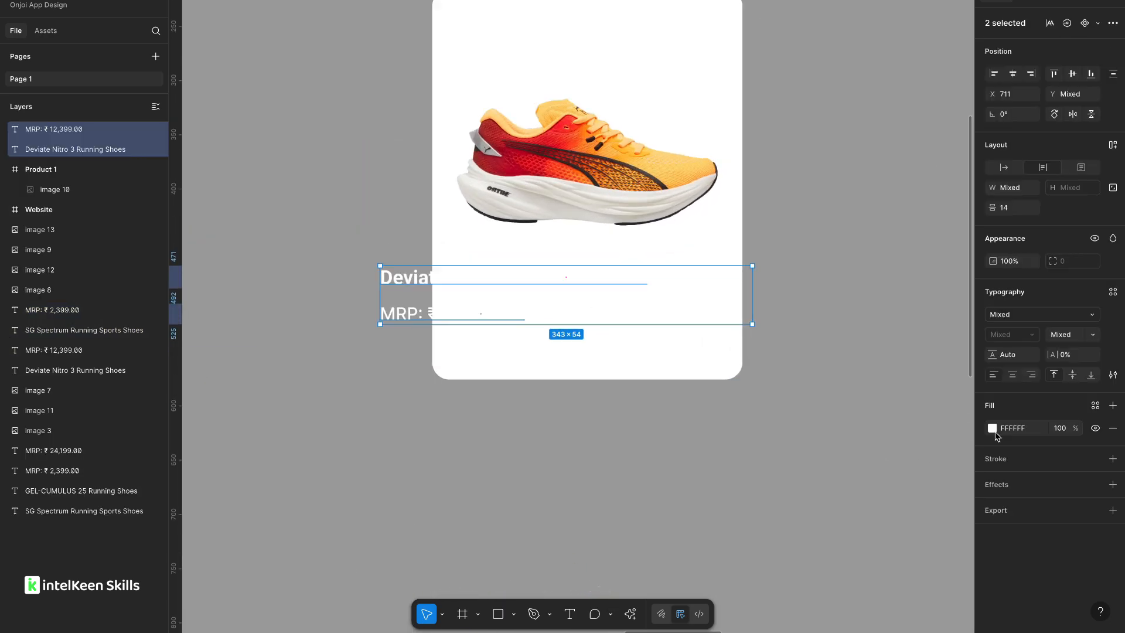
pyautogui.click(993, 429)
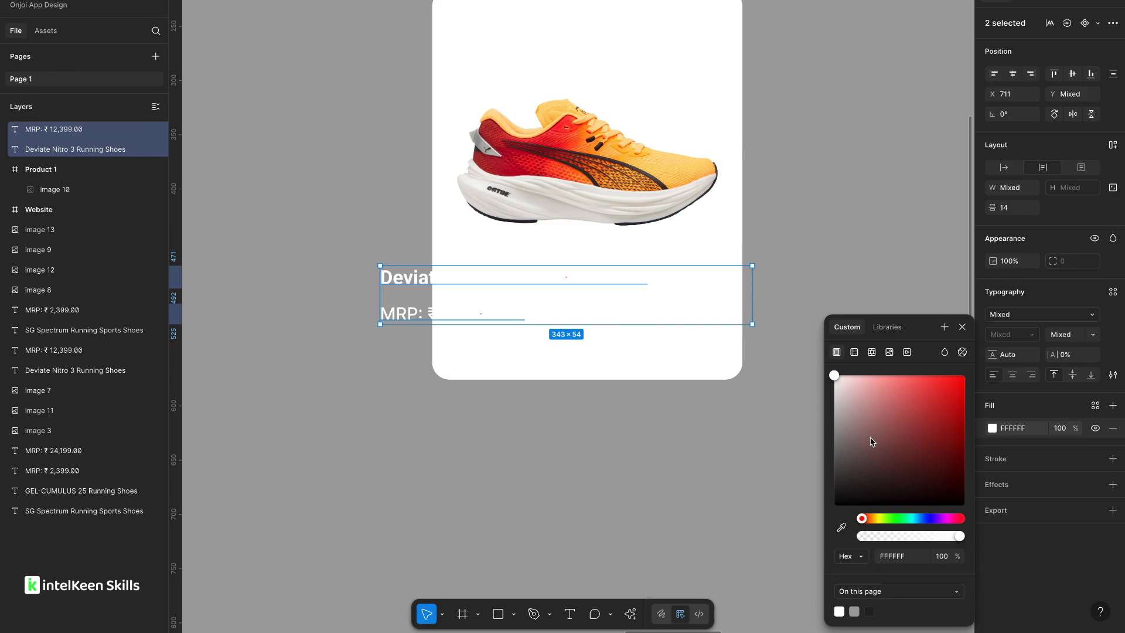
pyautogui.moveTo(871, 441); pyautogui.dragTo(835, 499)
pyautogui.click(606, 467)
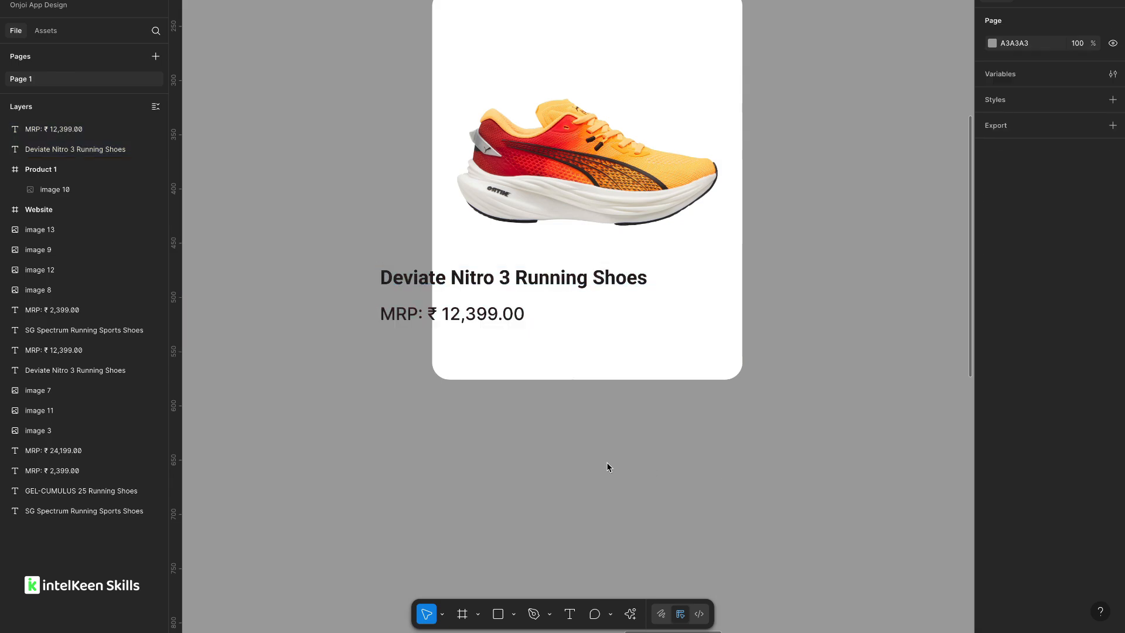
# Select the title and price texts in the card and nudge them upward.
pyautogui.hscroll(3, 607, 466)
pyautogui.scroll(1, 607, 467)
pyautogui.click(404, 321)
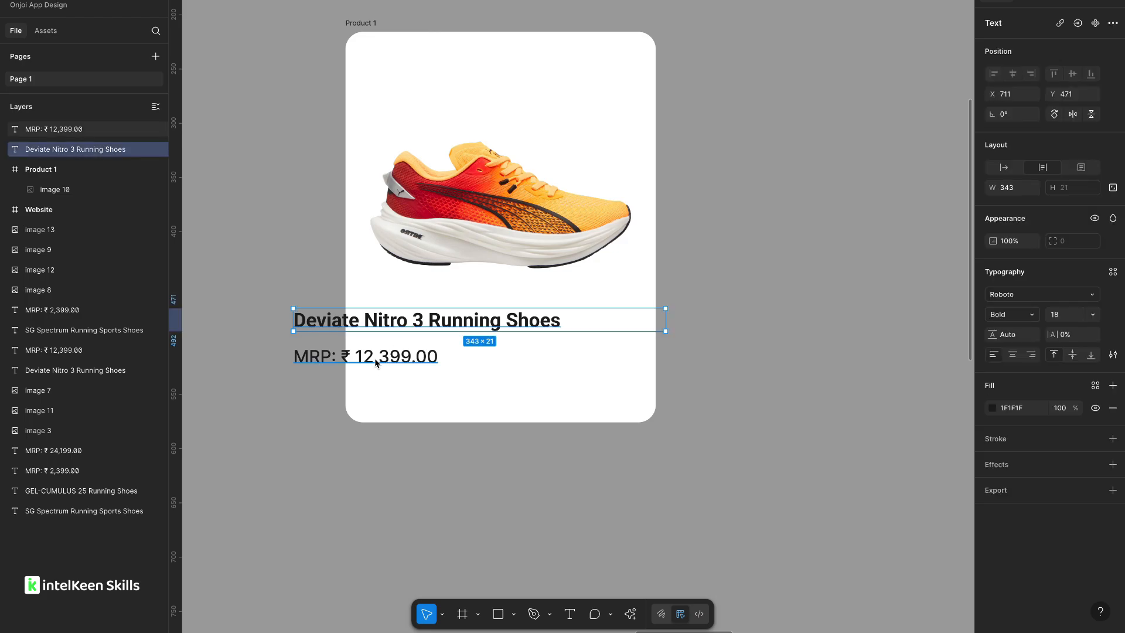
pyautogui.keyDown('shift'); pyautogui.click(374, 357); pyautogui.keyUp('shift')
pyautogui.moveTo(374, 357); pyautogui.dragTo(475, 371)
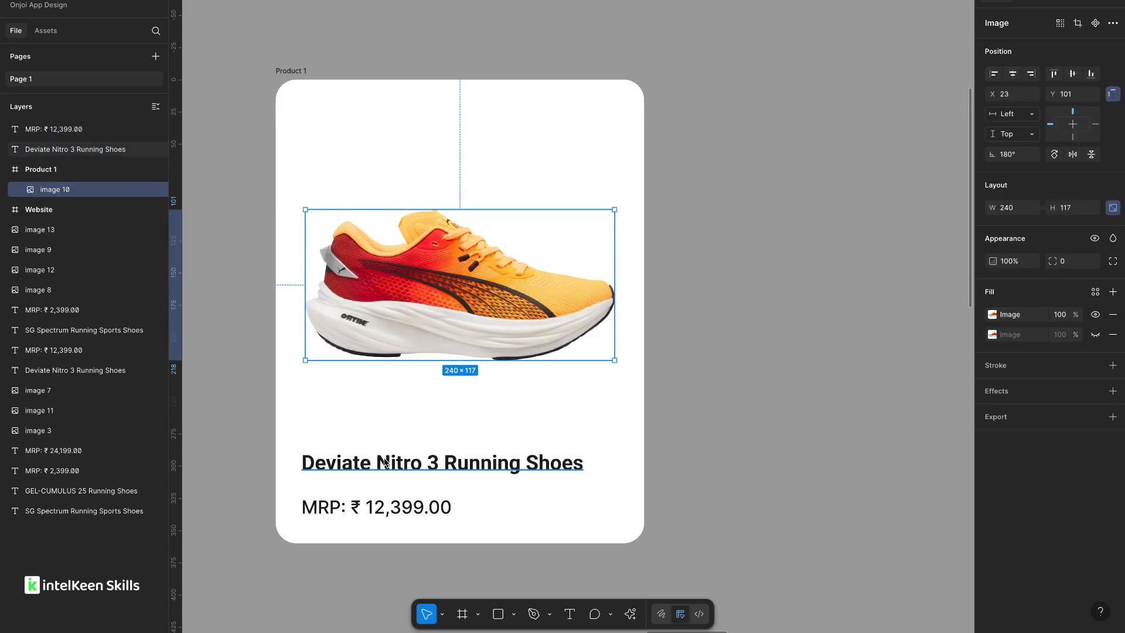
pyautogui.click(379, 462)
pyautogui.keyDown('shift'); pyautogui.click(364, 509); pyautogui.keyUp('shift')
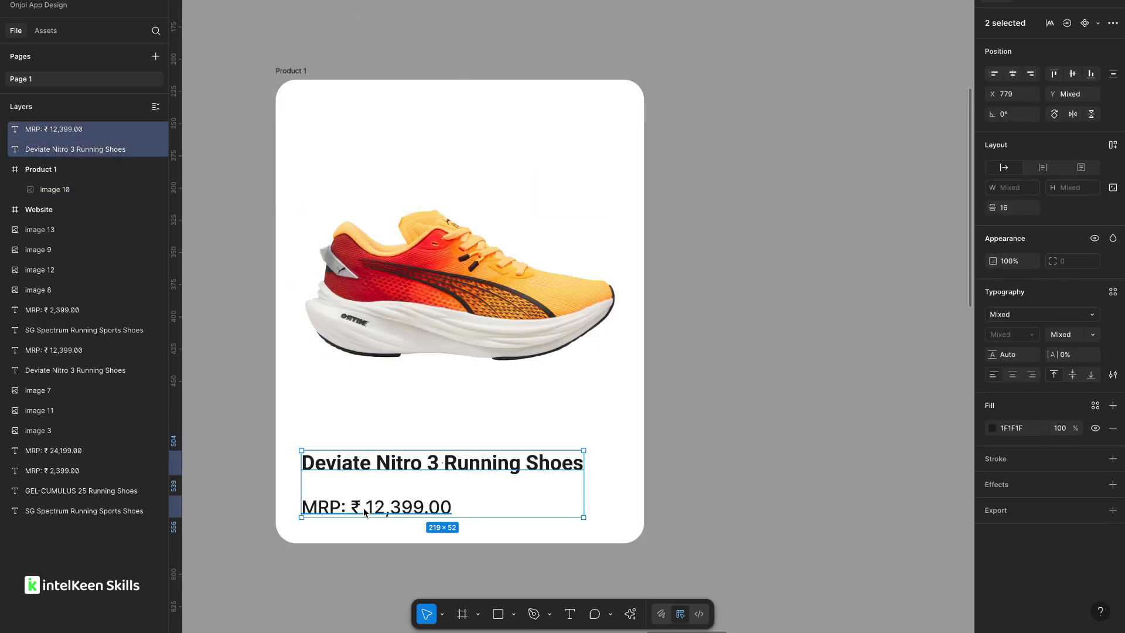
pyautogui.hotkey('shift', 'Up')
pyautogui.hotkey('shift', 'Up')
pyautogui.hotkey('shift', 'Up')
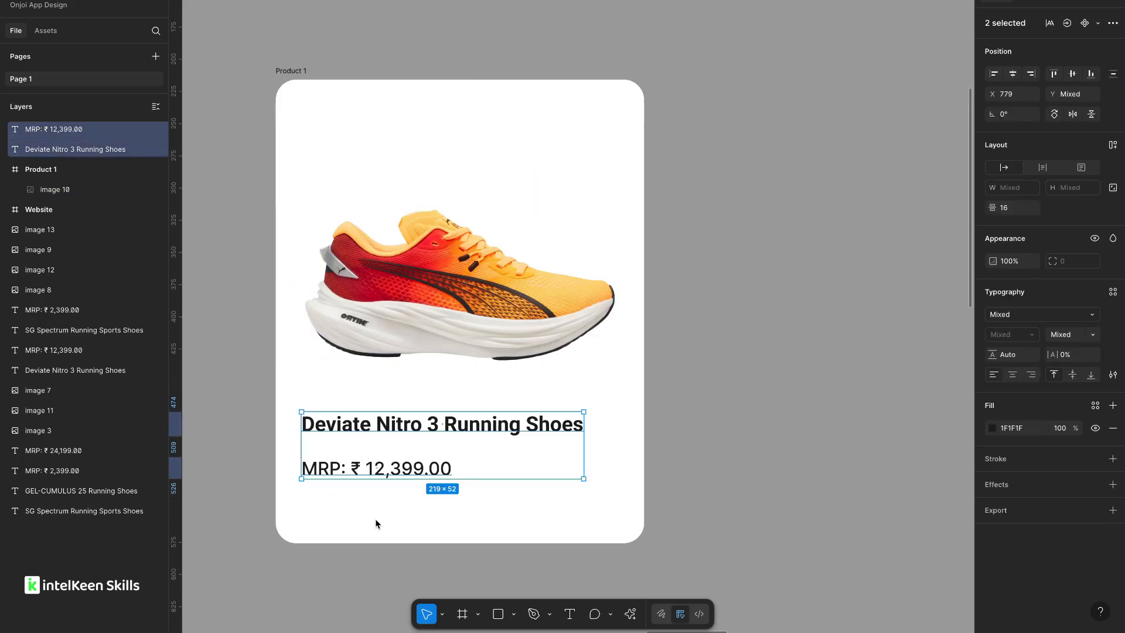
pyautogui.press('Escape')
# Reduce the Product 1 frame's height to 300.
pyautogui.click(293, 71)
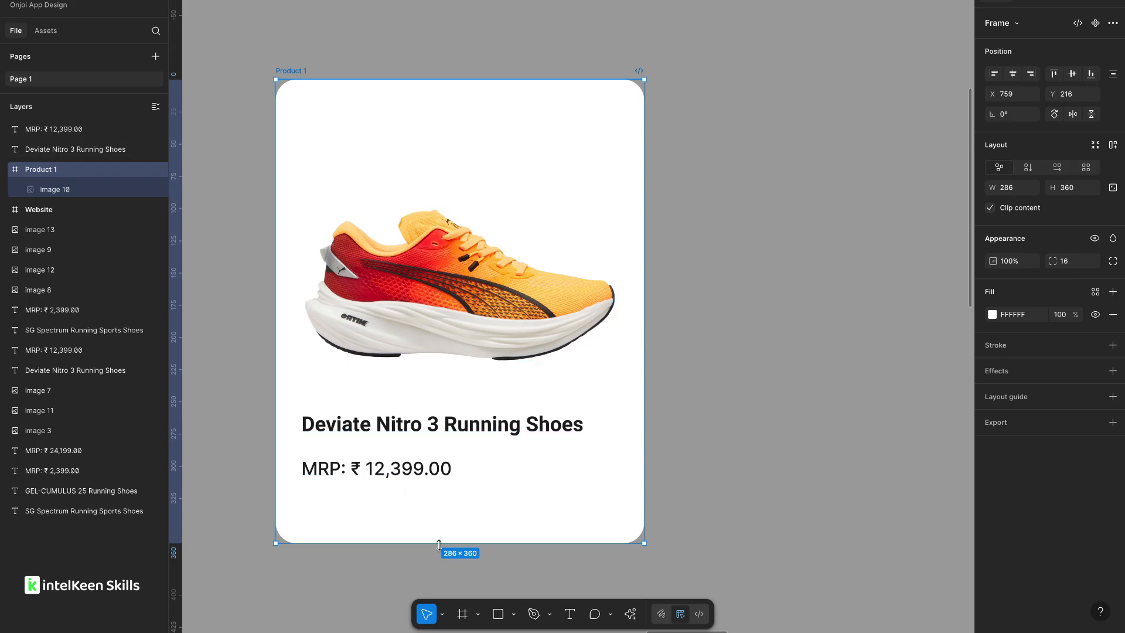
pyautogui.moveTo(439, 544); pyautogui.dragTo(443, 465)
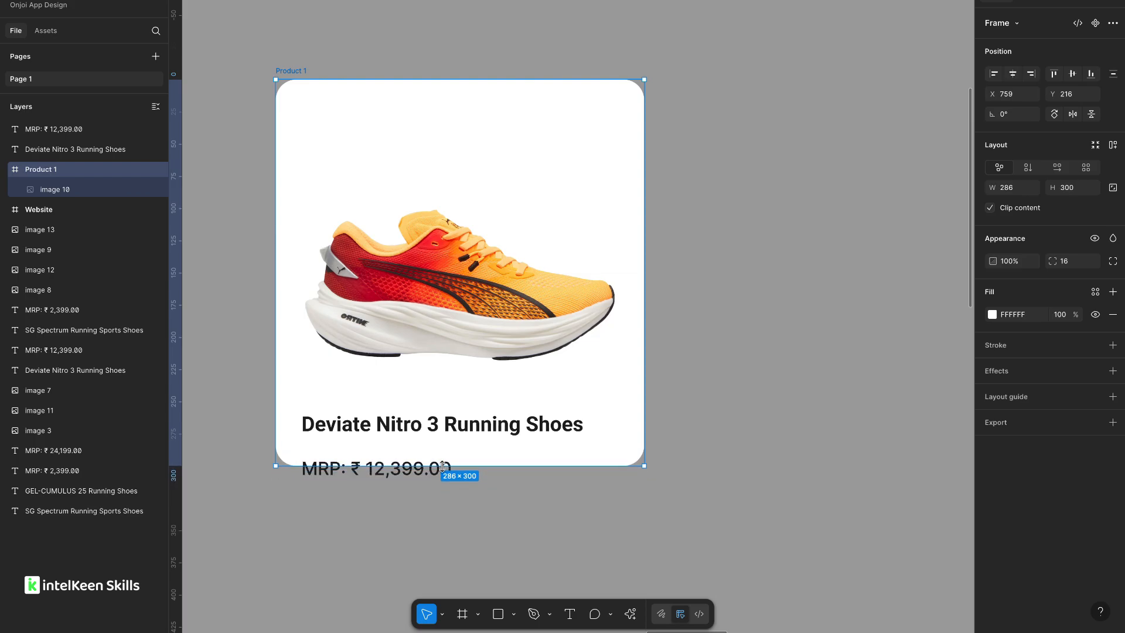
# Reposition the shoe image and the title and price texts to fit the shorter card.
pyautogui.moveTo(439, 303); pyautogui.dragTo(426, 229)
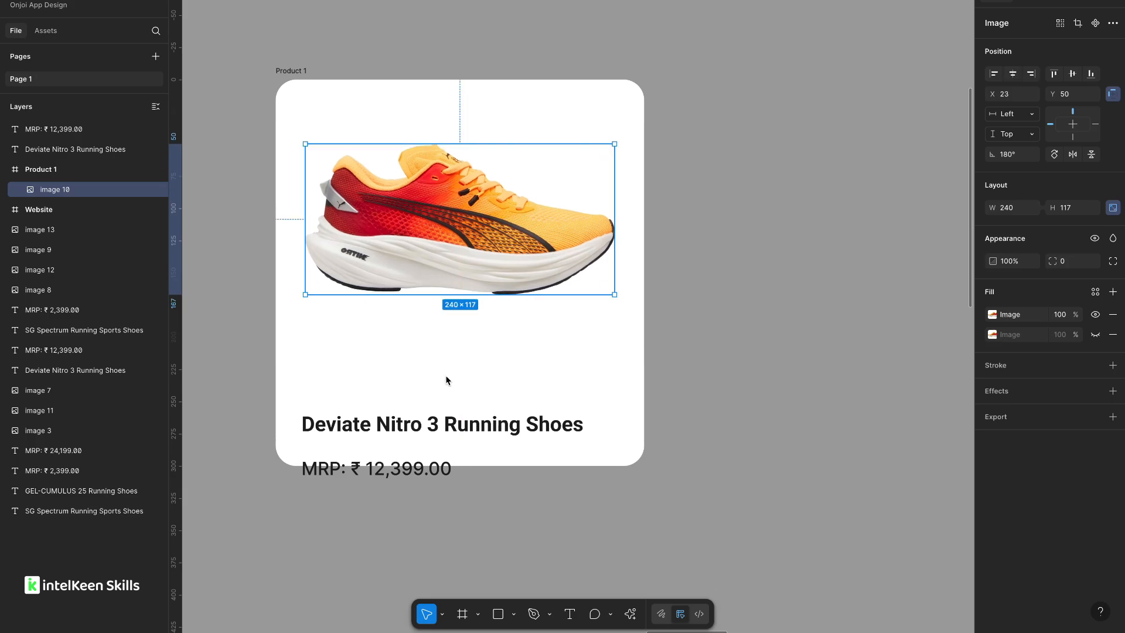
pyautogui.click(389, 429)
pyautogui.keyDown('shift'); pyautogui.click(379, 469); pyautogui.keyUp('shift')
pyautogui.moveTo(392, 422); pyautogui.dragTo(392, 381)
pyautogui.click(385, 537)
pyautogui.moveTo(475, 268); pyautogui.dragTo(473, 281)
pyautogui.click(692, 273)
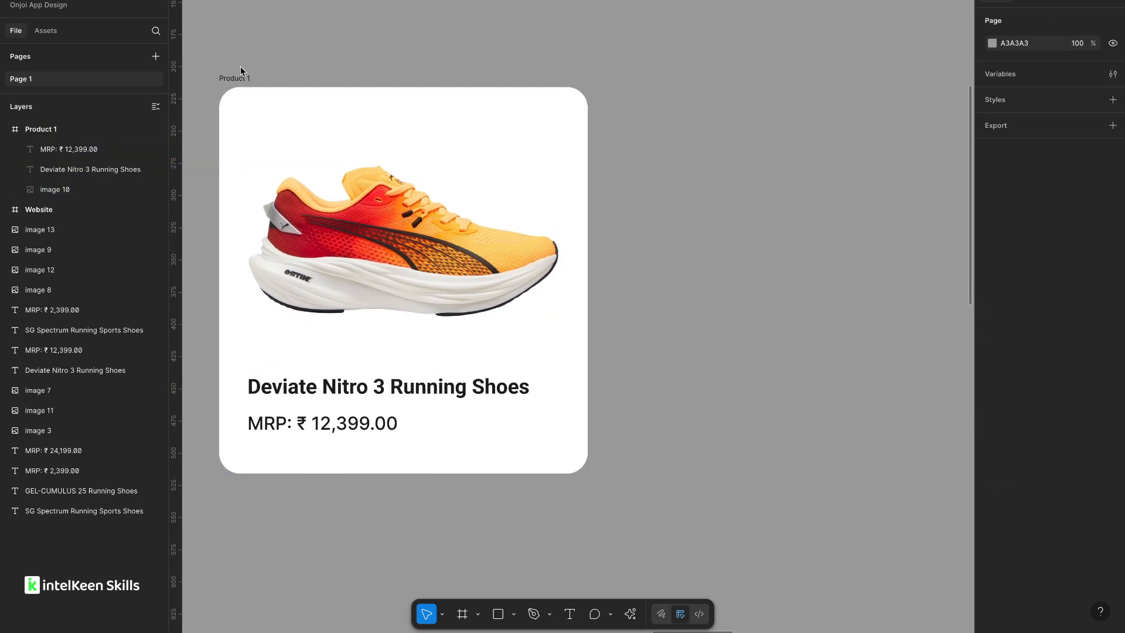
# Duplicate the Product 1 card beside itself and rename the original Product default view.
pyautogui.click(239, 76)
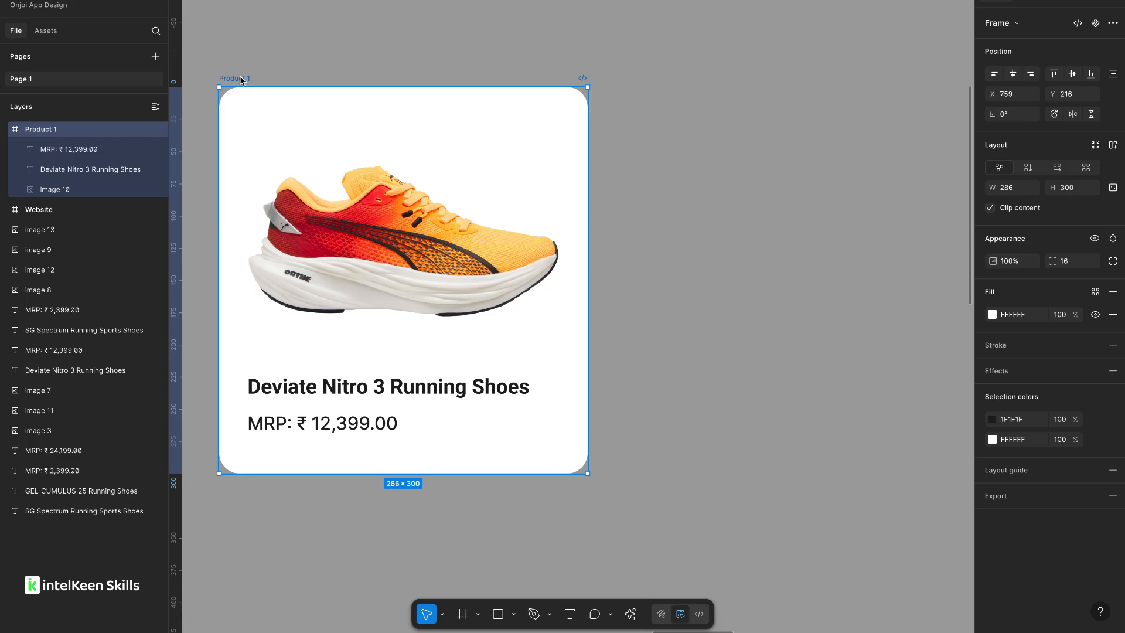
pyautogui.moveTo(254, 79); pyautogui.dragTo(643, 77)
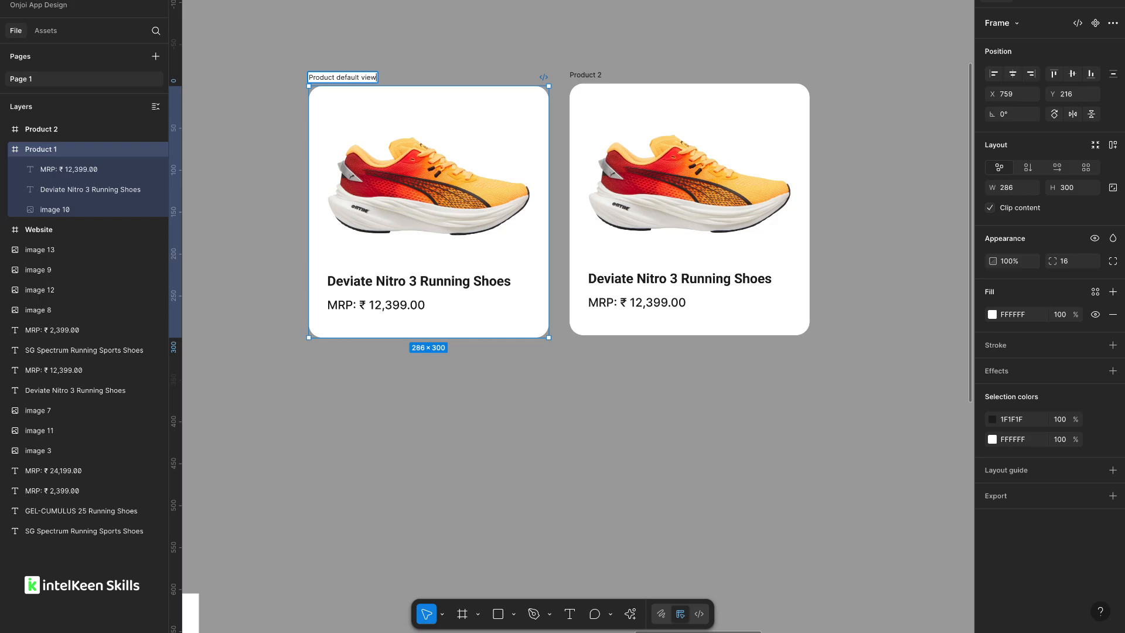
# Rename the duplicated card Product hovered view.
pyautogui.click(584, 74)
pyautogui.doubleClick(583, 74)
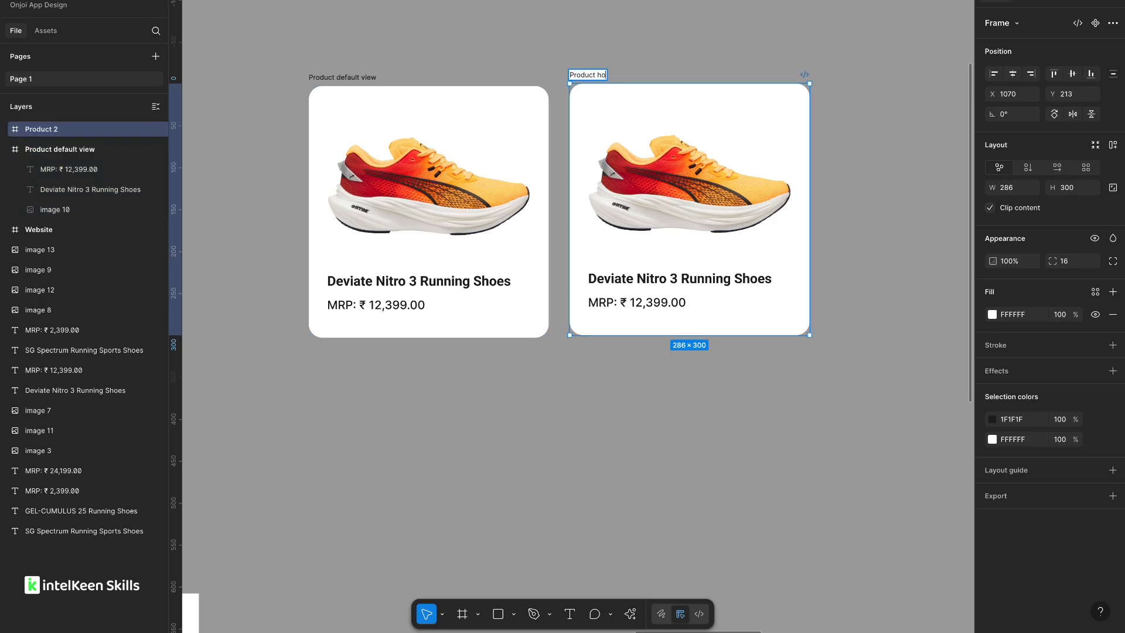
pyautogui.click(524, 41)
# Rotate the shoe image in the hovered card slightly upward.
pyautogui.hscroll(1, 525, 41)
pyautogui.scroll(1, 488, 46)
pyautogui.moveTo(666, 200); pyautogui.dragTo(686, 203)
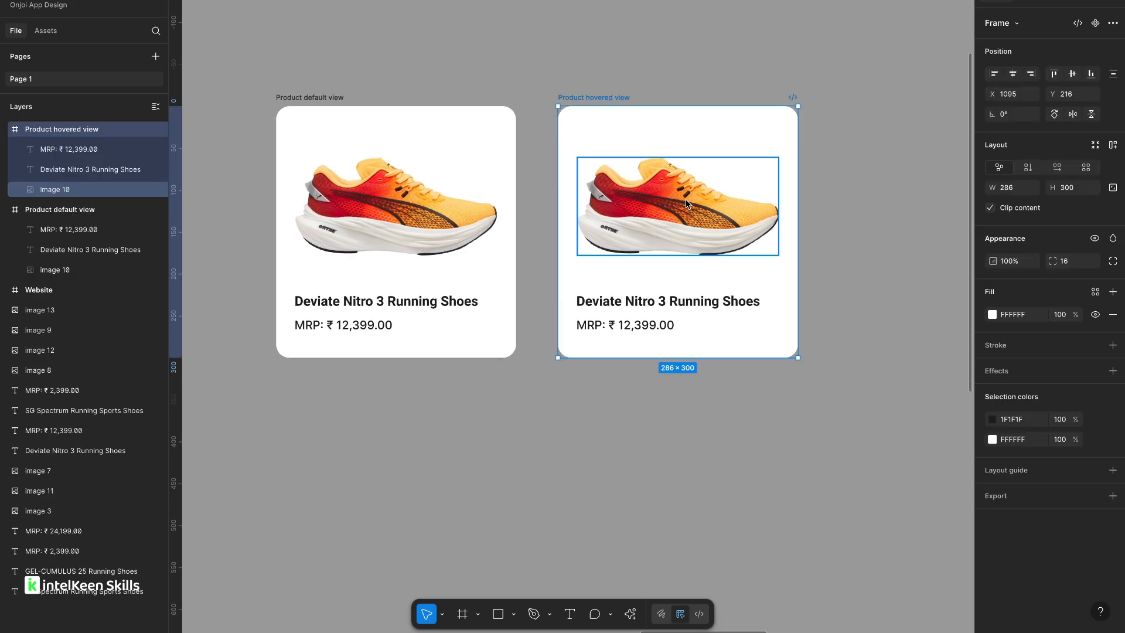
pyautogui.click(687, 204)
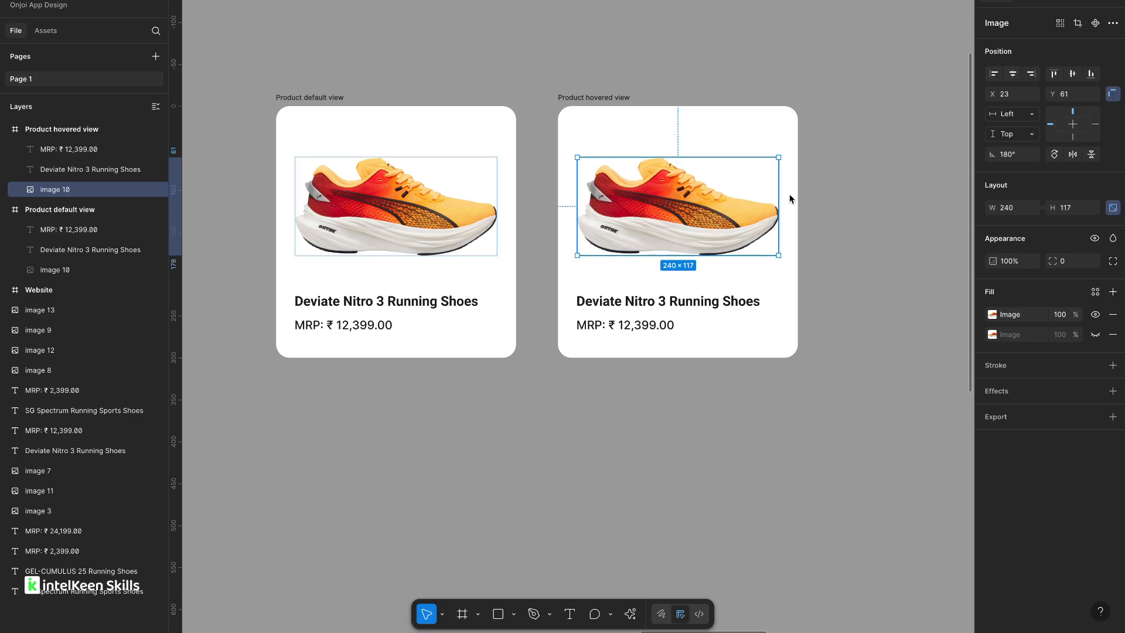
pyautogui.moveTo(783, 160); pyautogui.dragTo(770, 213)
pyautogui.click(829, 233)
pyautogui.scroll(-4, 828, 233)
pyautogui.scroll(2, 761, 220)
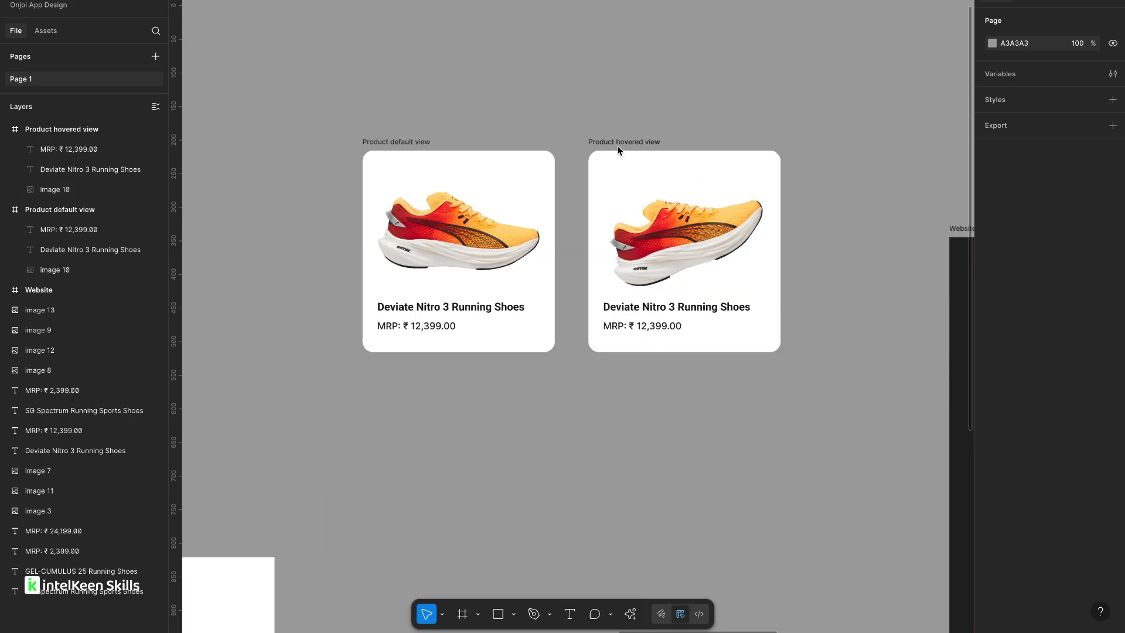
# Fill the hovered card frame with an orange colour sampled from the shoe image.
pyautogui.click(618, 145)
pyautogui.click(992, 314)
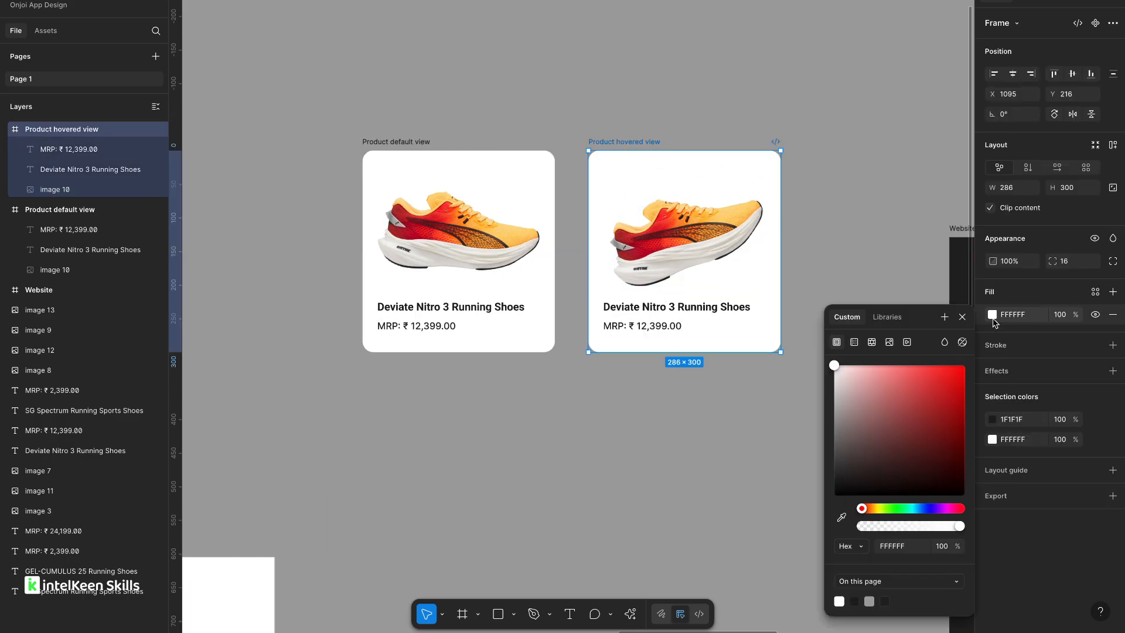
pyautogui.click(841, 517)
pyautogui.scroll(5, 726, 245)
pyautogui.click(720, 296)
pyautogui.scroll(-5, 719, 292)
pyautogui.moveTo(953, 381); pyautogui.dragTo(914, 380)
pyautogui.click(651, 357)
# Set the hovered card's title and price text fill to white FFFFFF.
pyautogui.keyDown('shift'); pyautogui.click(621, 383); pyautogui.keyUp('shift')
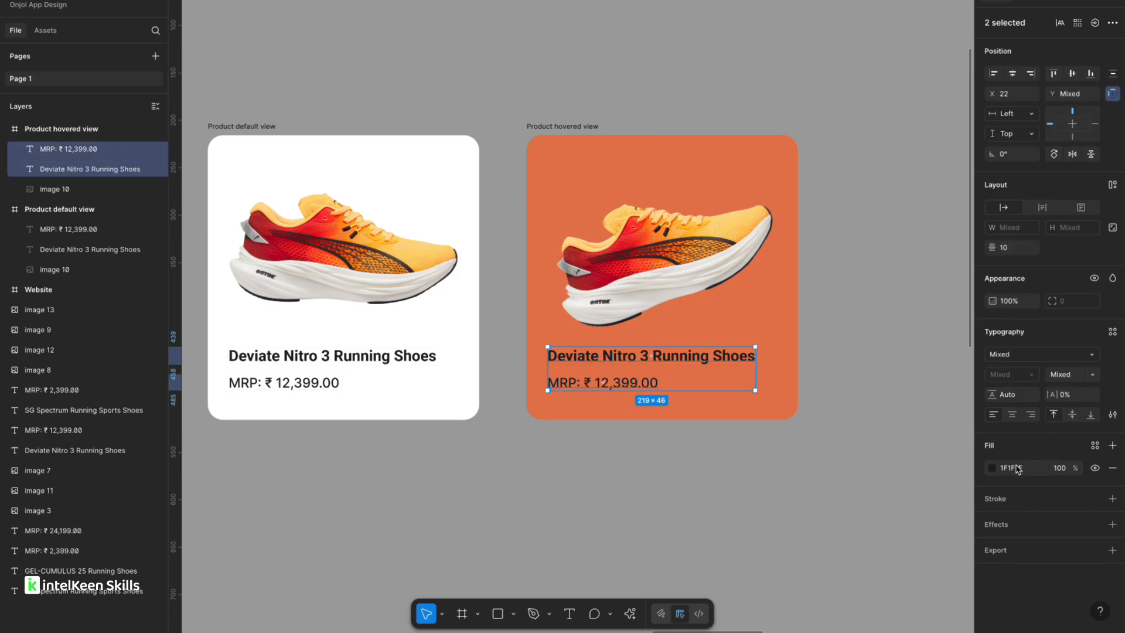
pyautogui.click(991, 468)
pyautogui.moveTo(901, 446); pyautogui.dragTo(795, 349)
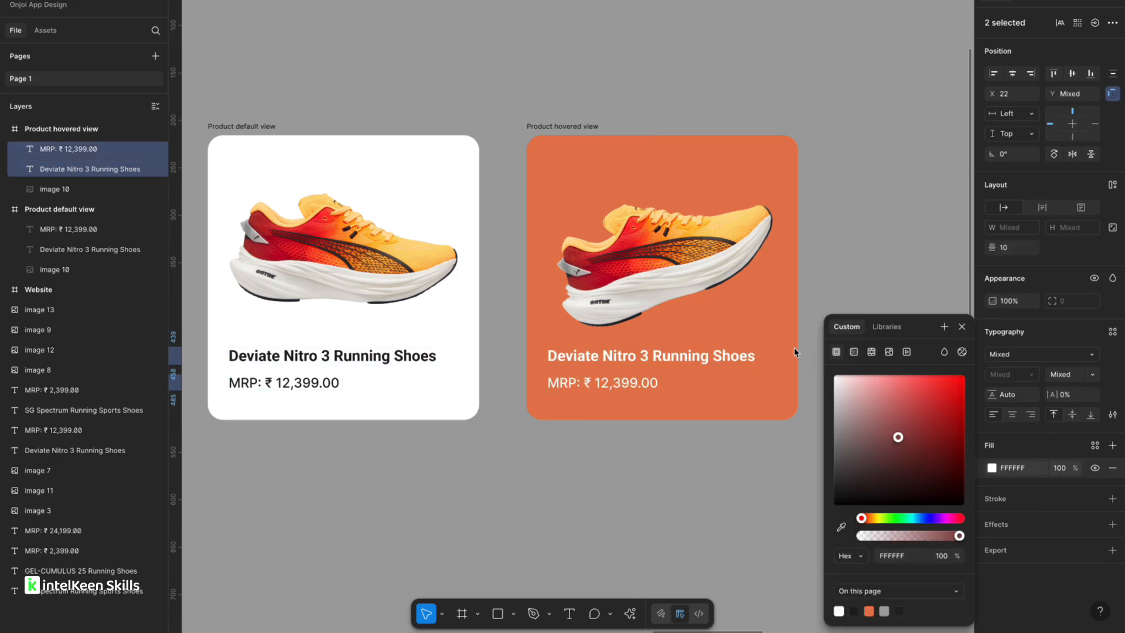
pyautogui.click(546, 422)
# Turn the Product default view card into a component.
pyautogui.scroll(-3, 545, 420)
pyautogui.scroll(-3, 537, 449)
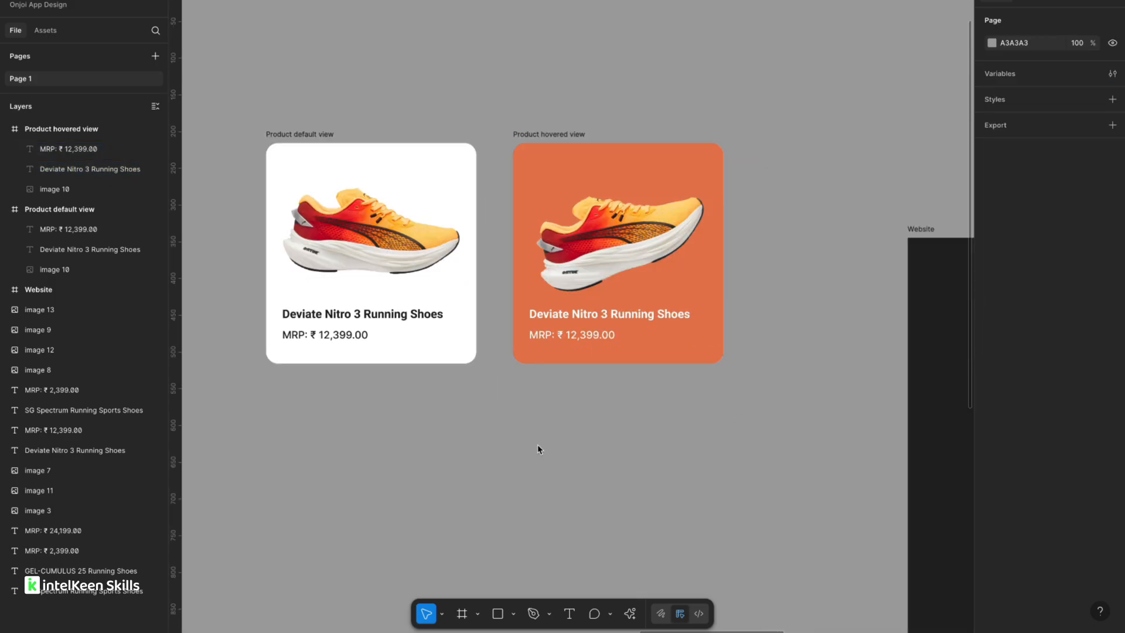
pyautogui.click(382, 201)
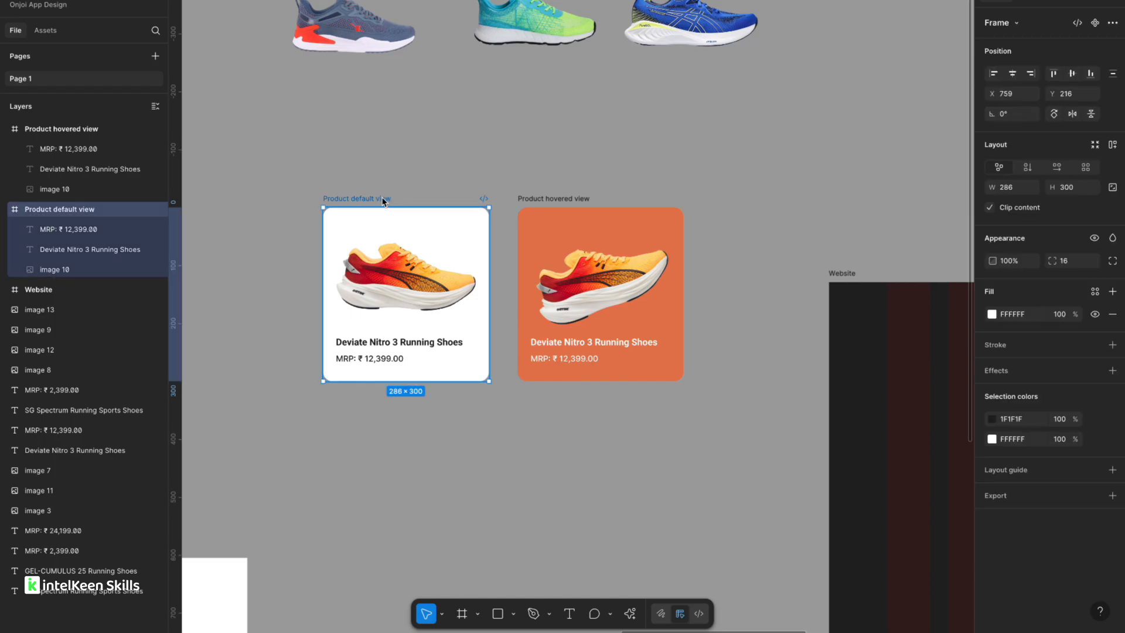
pyautogui.rightClick(383, 201)
pyautogui.click(370, 198)
pyautogui.click(1095, 24)
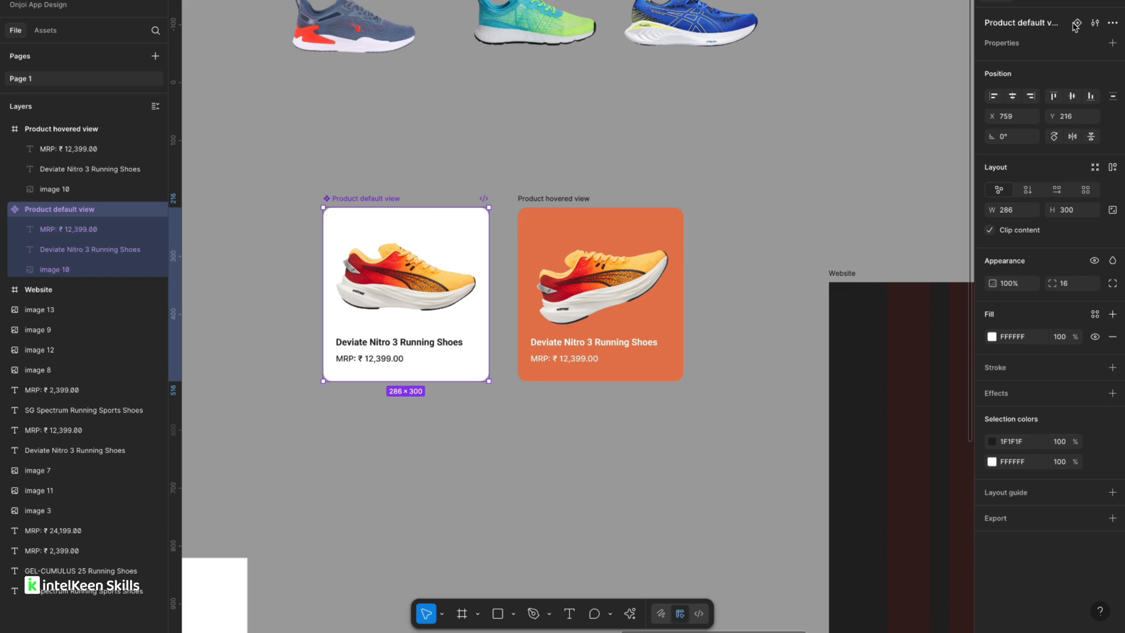
# Turn the Product hovered view card into a component.
pyautogui.click(545, 199)
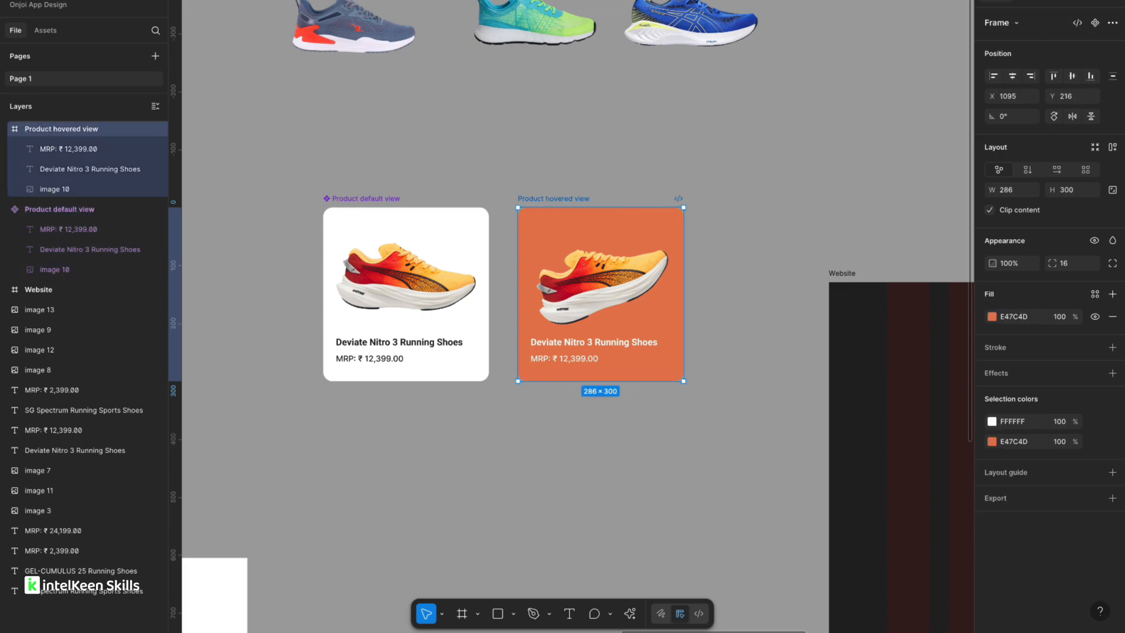
pyautogui.click(1096, 23)
pyautogui.scroll(3, 507, 185)
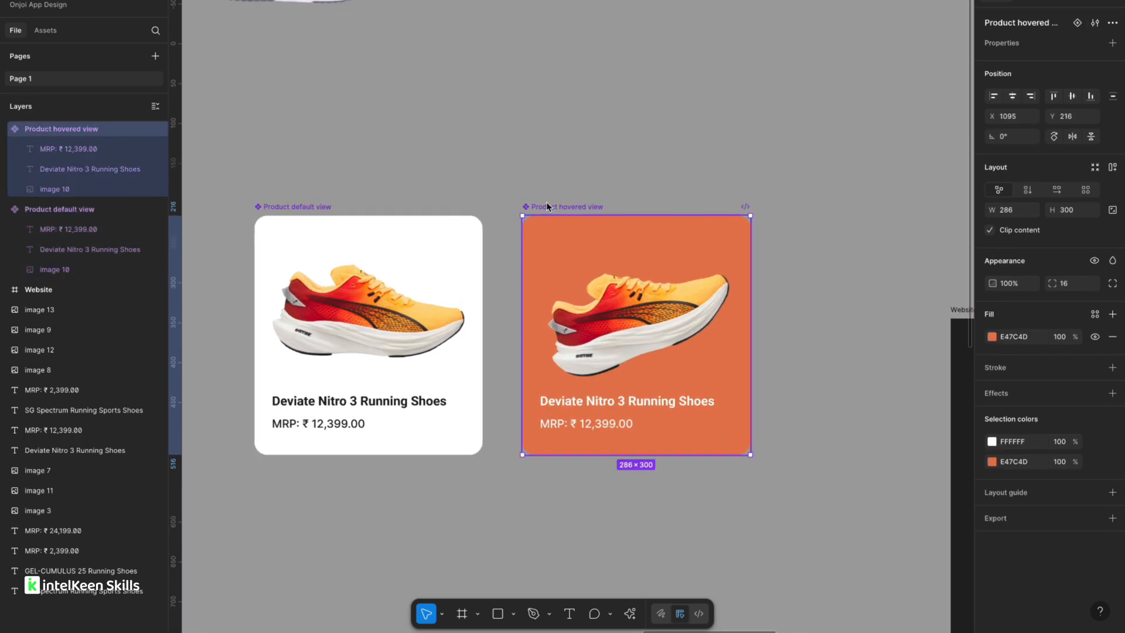
# Link the Product default view to the Product hovered view with a prototype connection.
pyautogui.moveTo(548, 206); pyautogui.dragTo(558, 206)
pyautogui.click(447, 177)
pyautogui.scroll(-1, 446, 178)
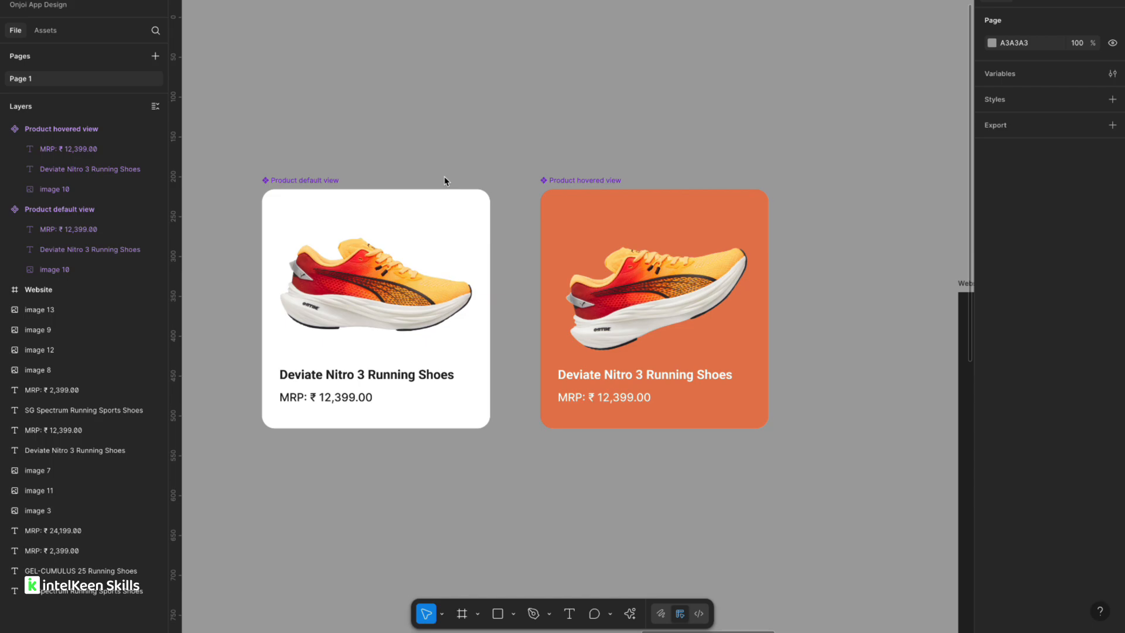
pyautogui.click(302, 180)
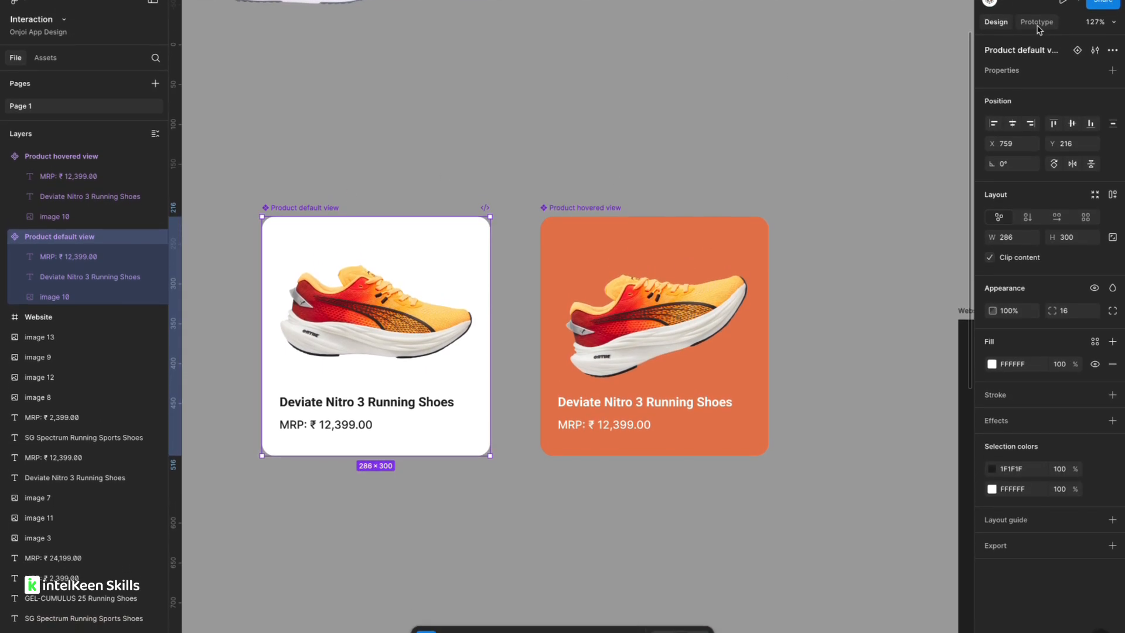
pyautogui.click(1039, 26)
pyautogui.scroll(4, 543, 259)
pyautogui.scroll(2, 543, 279)
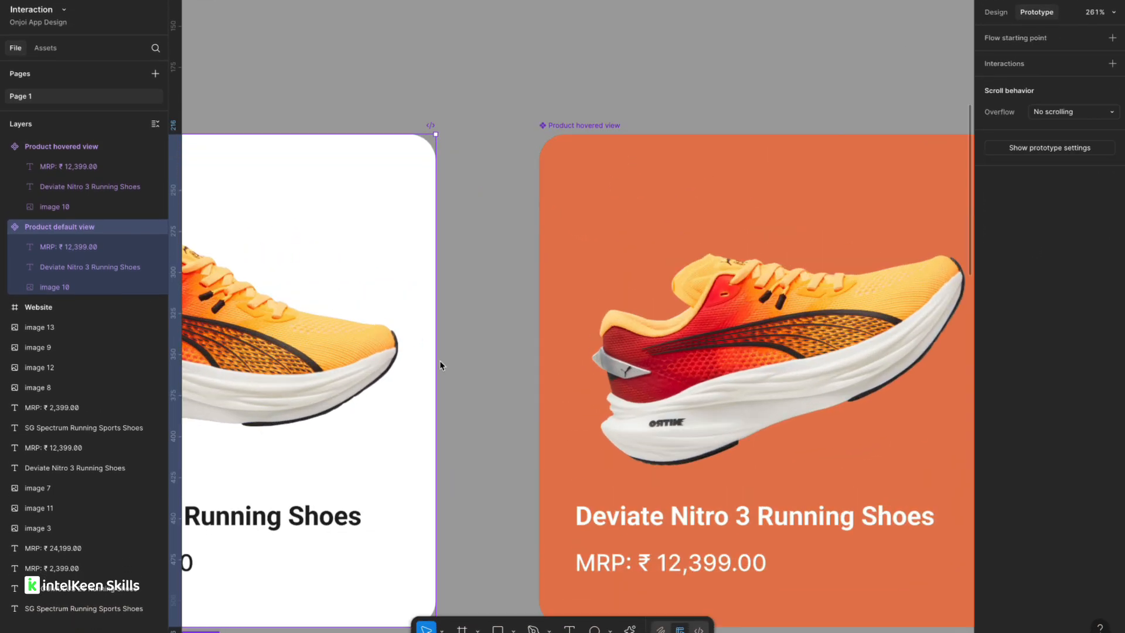
pyautogui.moveTo(435, 380); pyautogui.dragTo(545, 390)
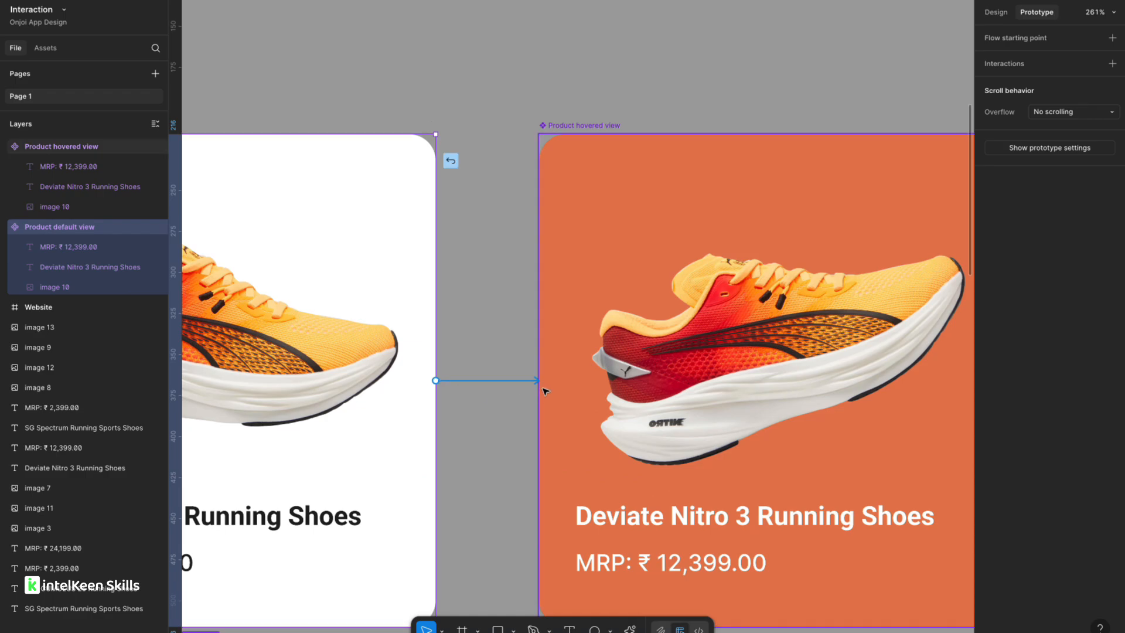
pyautogui.moveTo(592, 327); pyautogui.dragTo(592, 328)
# Set the interaction trigger to While hovering, keeping the Navigate to action.
pyautogui.scroll(-2, 592, 328)
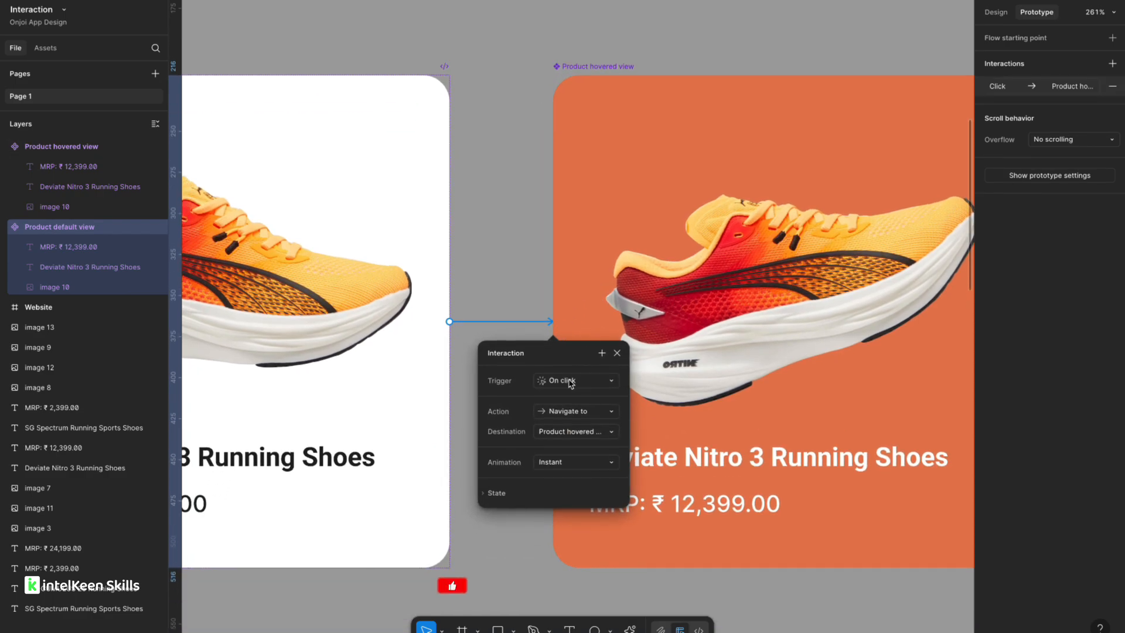
pyautogui.click(568, 382)
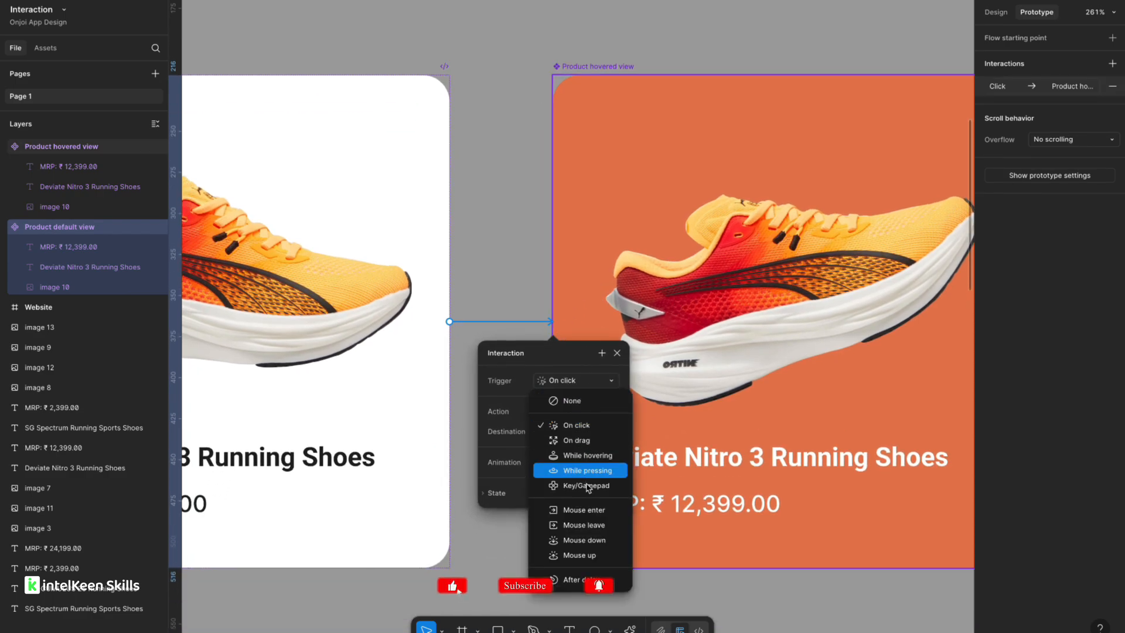
pyautogui.click(587, 456)
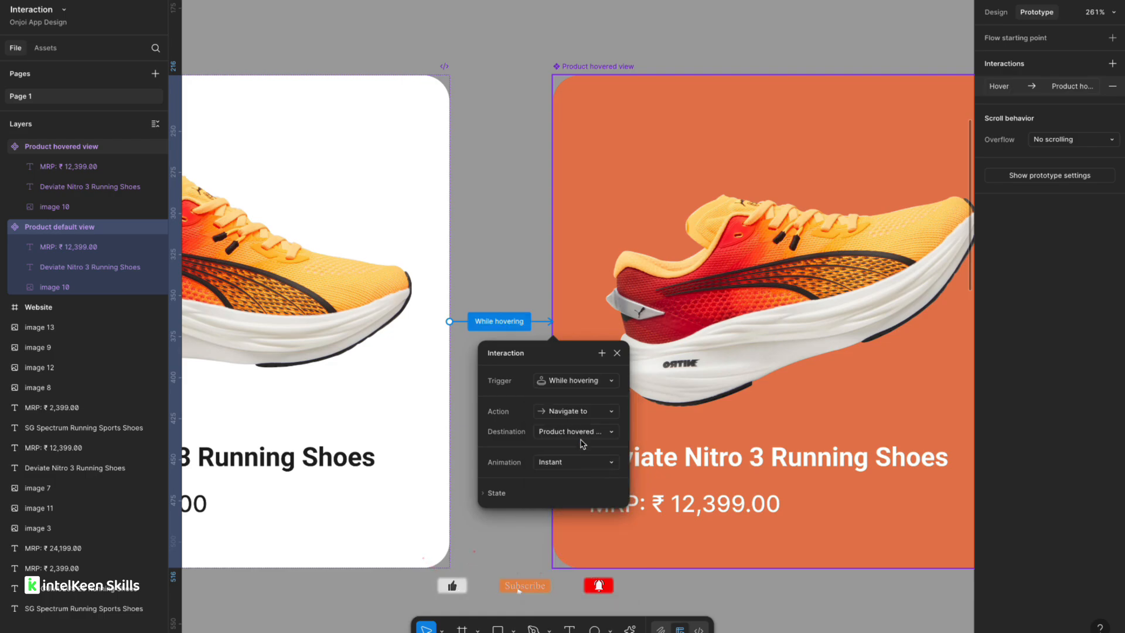
pyautogui.click(573, 414)
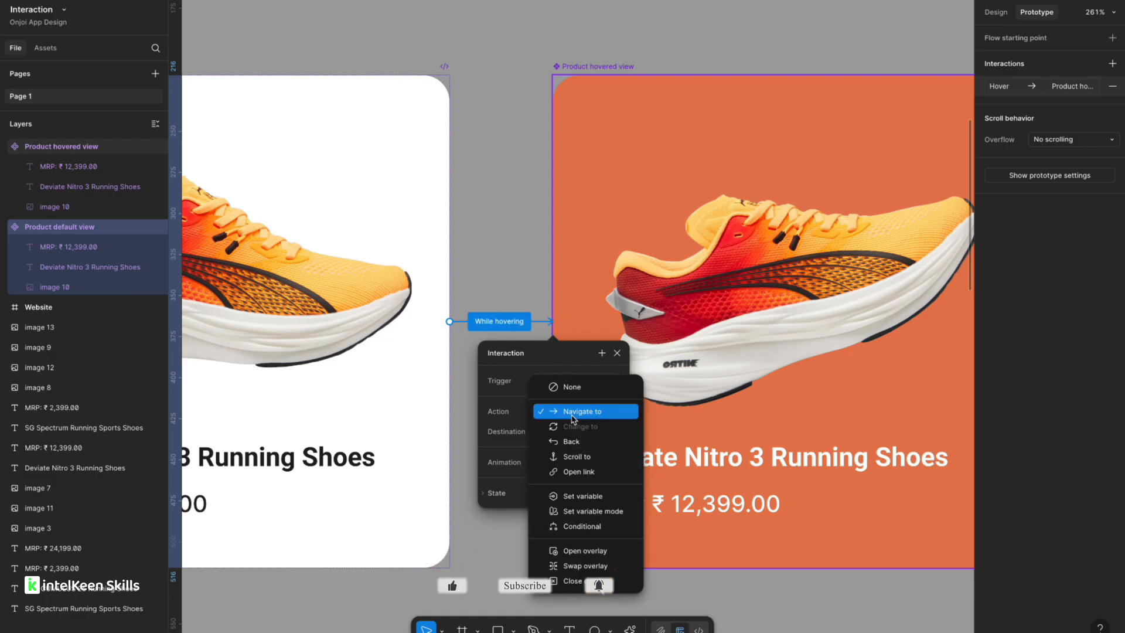
pyautogui.click(573, 417)
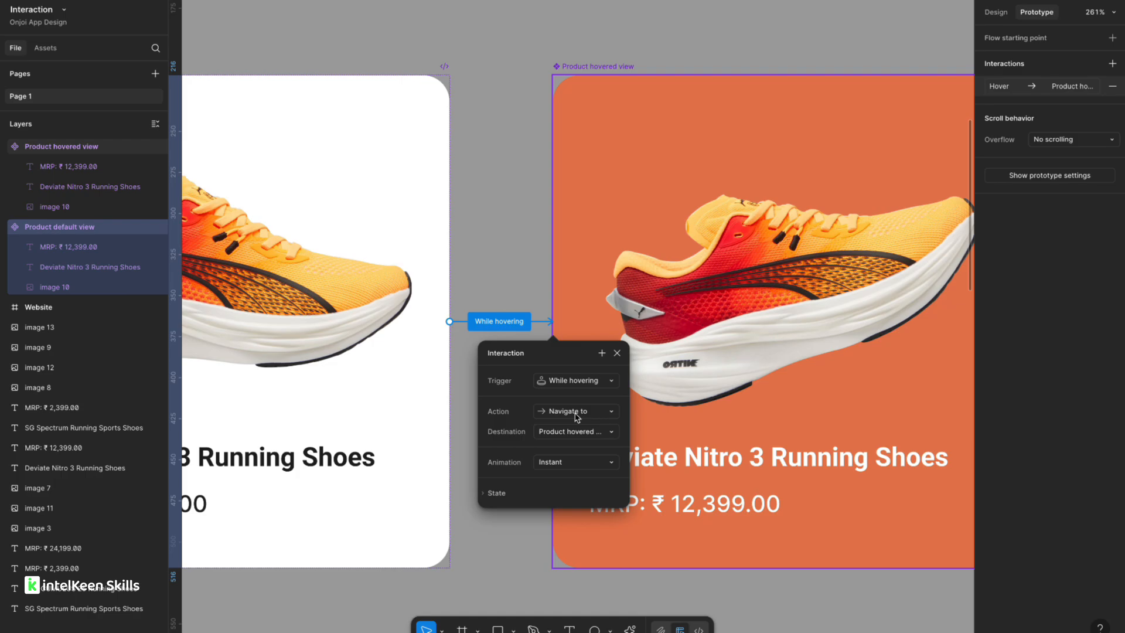
# Set the interaction's animation to Smart animate.
pyautogui.click(562, 465)
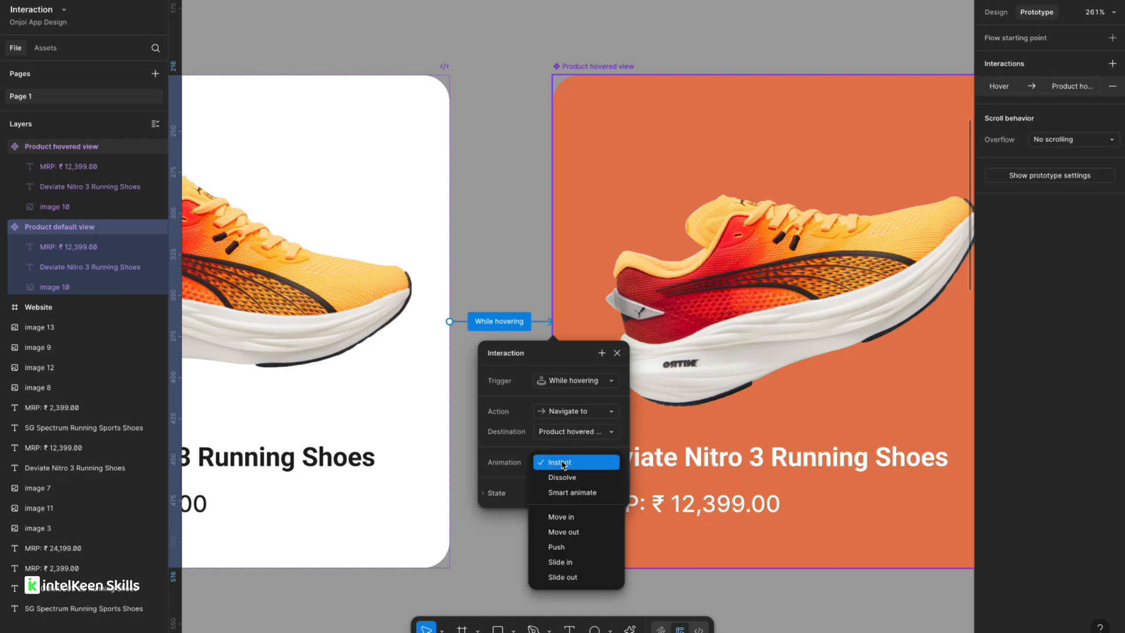
pyautogui.click(564, 496)
pyautogui.click(556, 502)
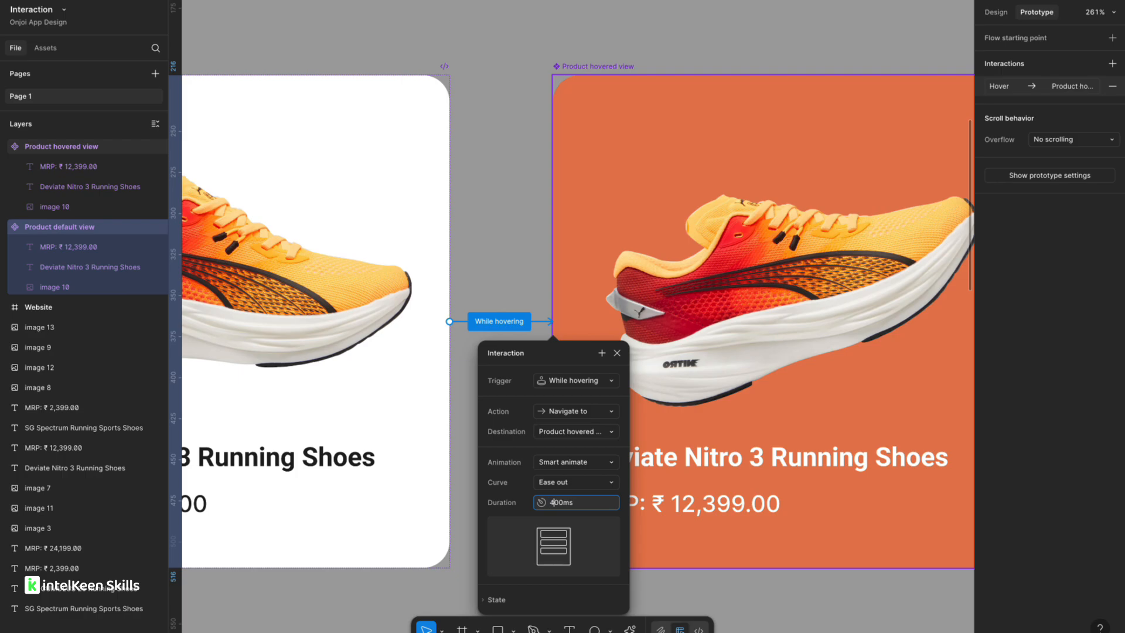
pyautogui.click(500, 218)
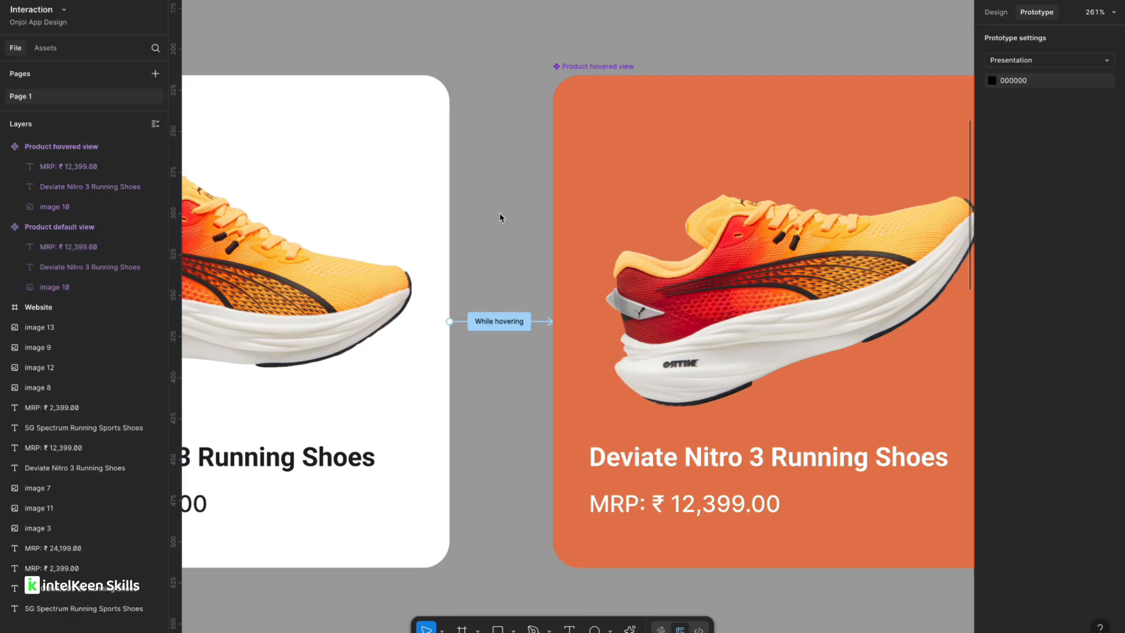
# Duplicate the default card below the original and delete the copied hover interaction.
pyautogui.scroll(-3, 500, 218)
pyautogui.scroll(-5, 500, 217)
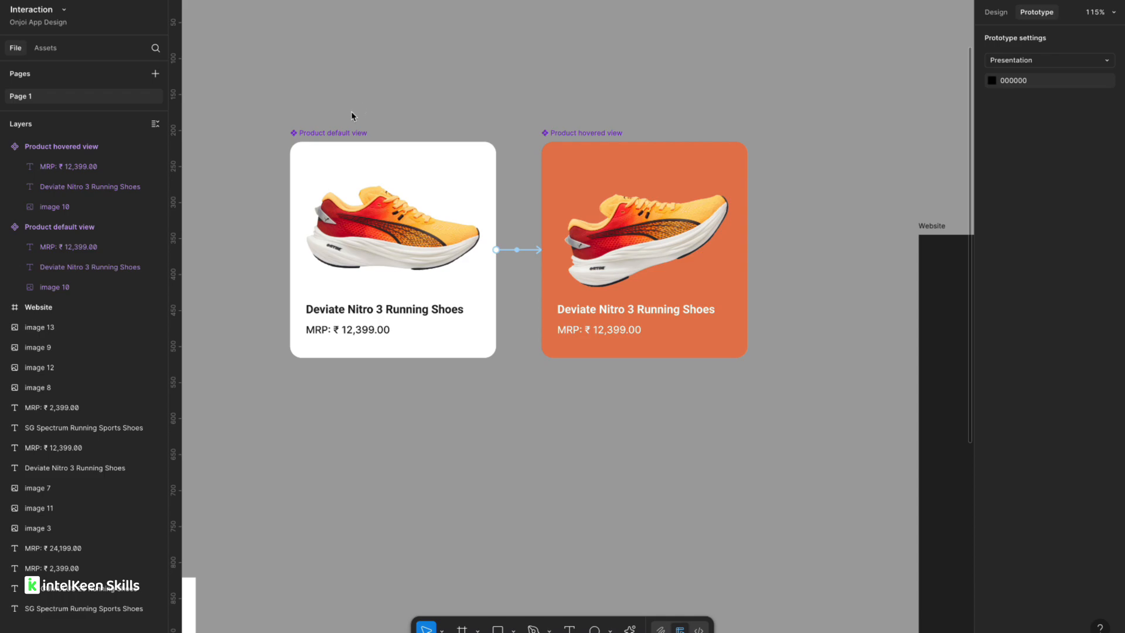
pyautogui.scroll(-3, 352, 115)
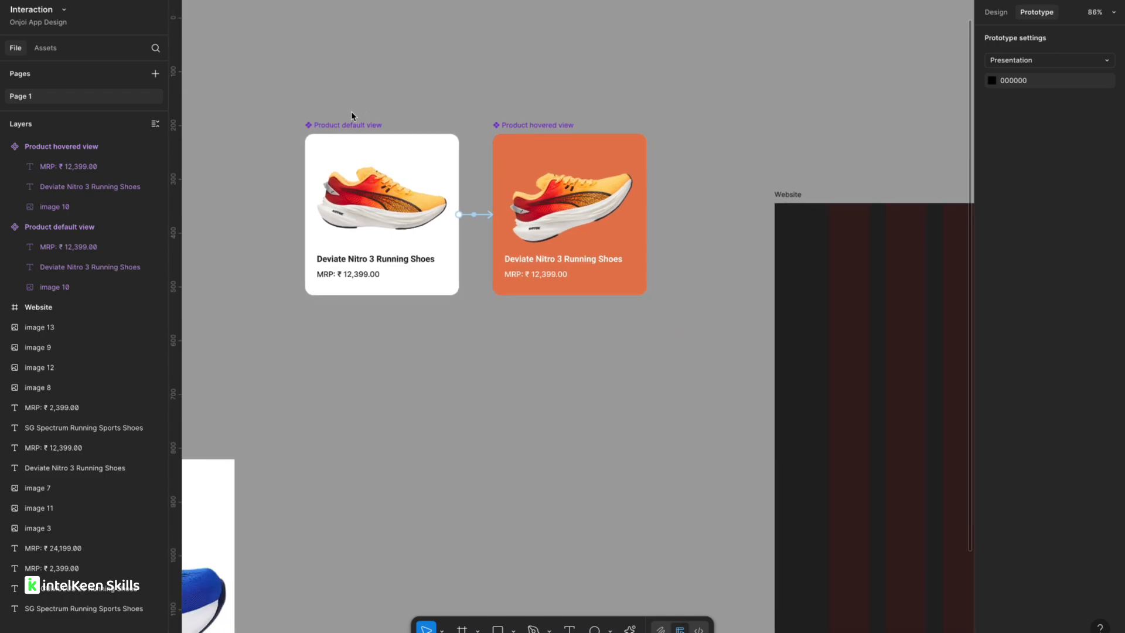
pyautogui.click(345, 124)
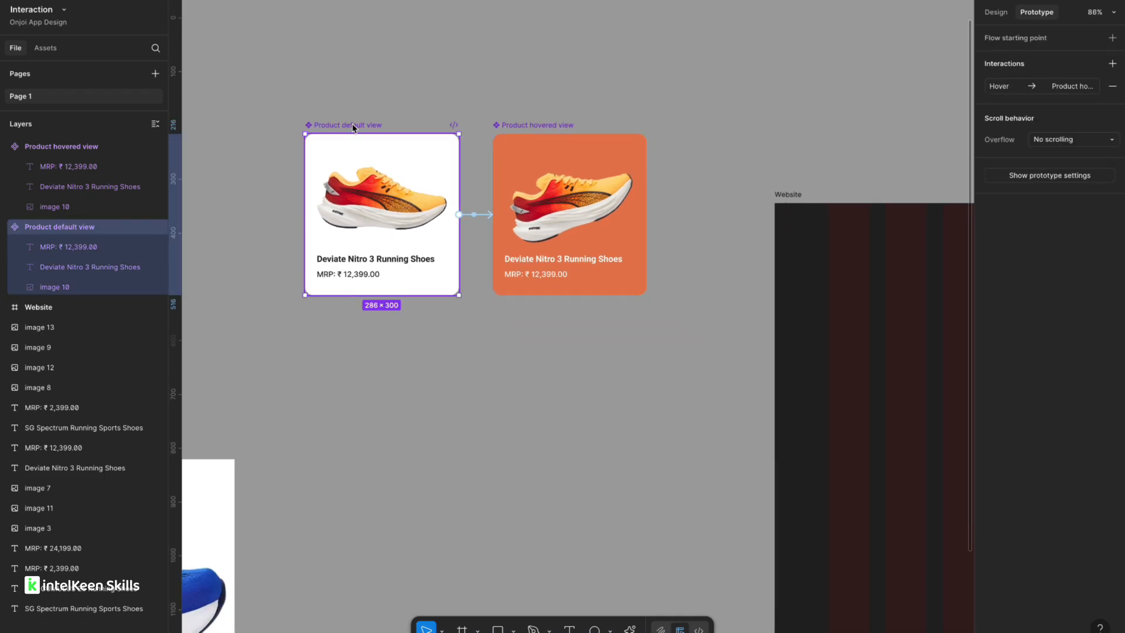
pyautogui.moveTo(345, 121); pyautogui.dragTo(356, 349)
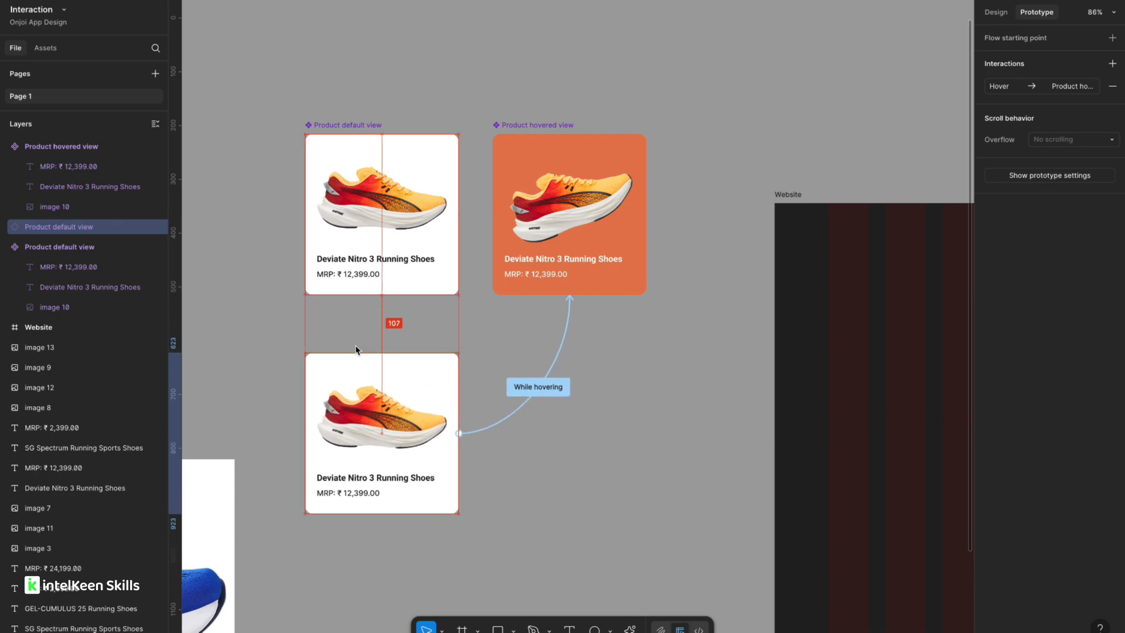
pyautogui.click(514, 418)
pyautogui.press('BackSpace')
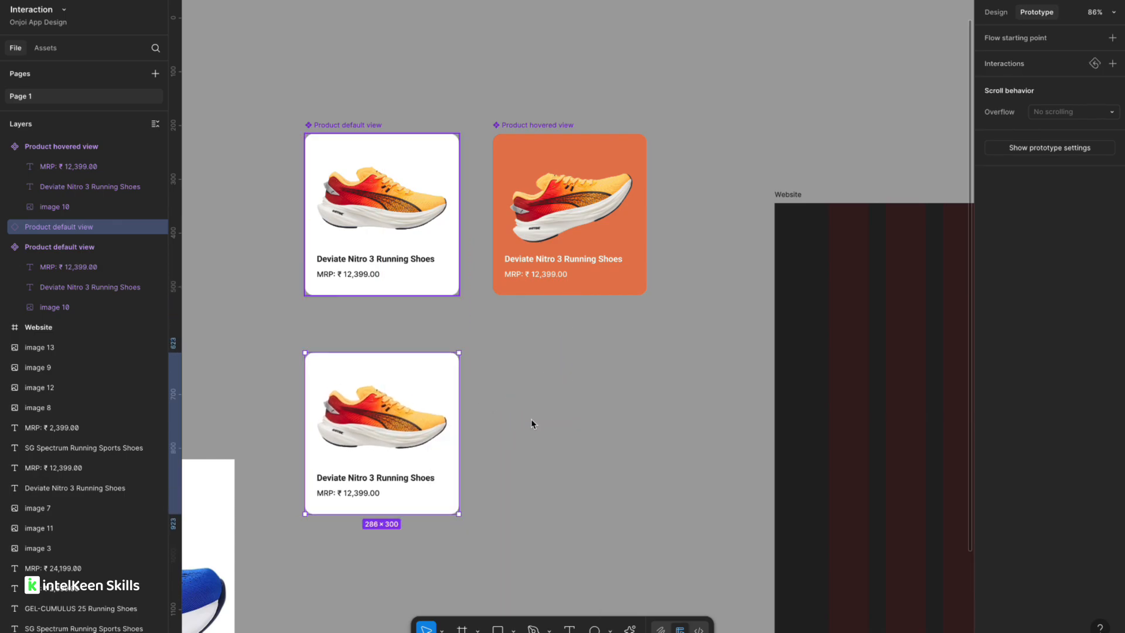
# Detach the duplicated card from its main component.
pyautogui.click(566, 427)
pyautogui.rightClick(383, 389)
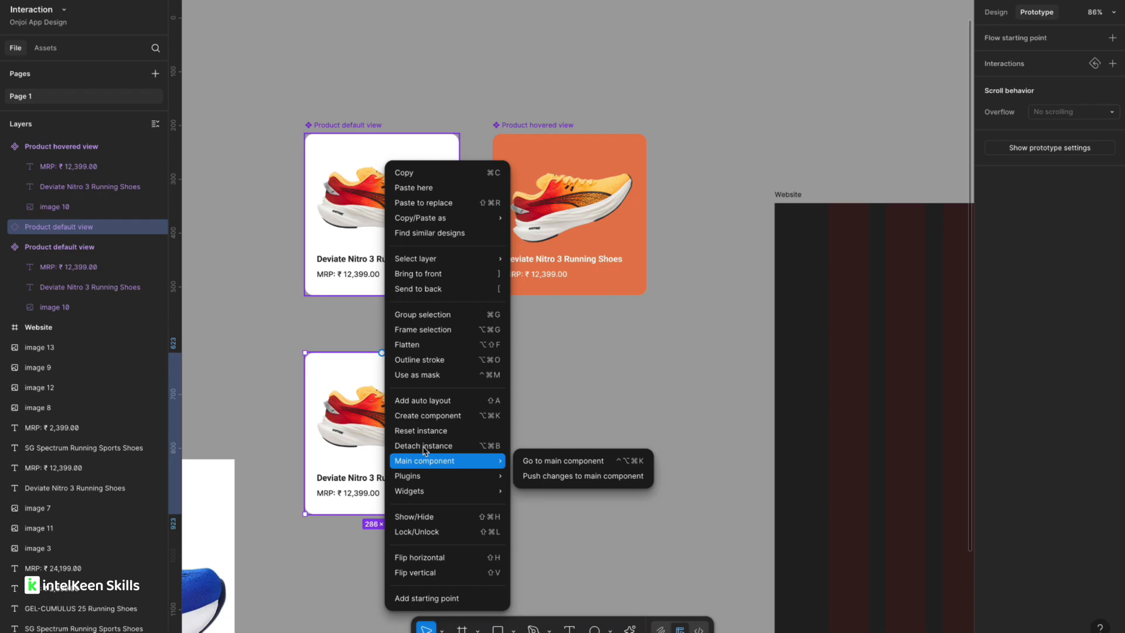
pyautogui.click(423, 446)
pyautogui.click(596, 435)
pyautogui.scroll(-2, 596, 435)
pyautogui.scroll(-1, 595, 434)
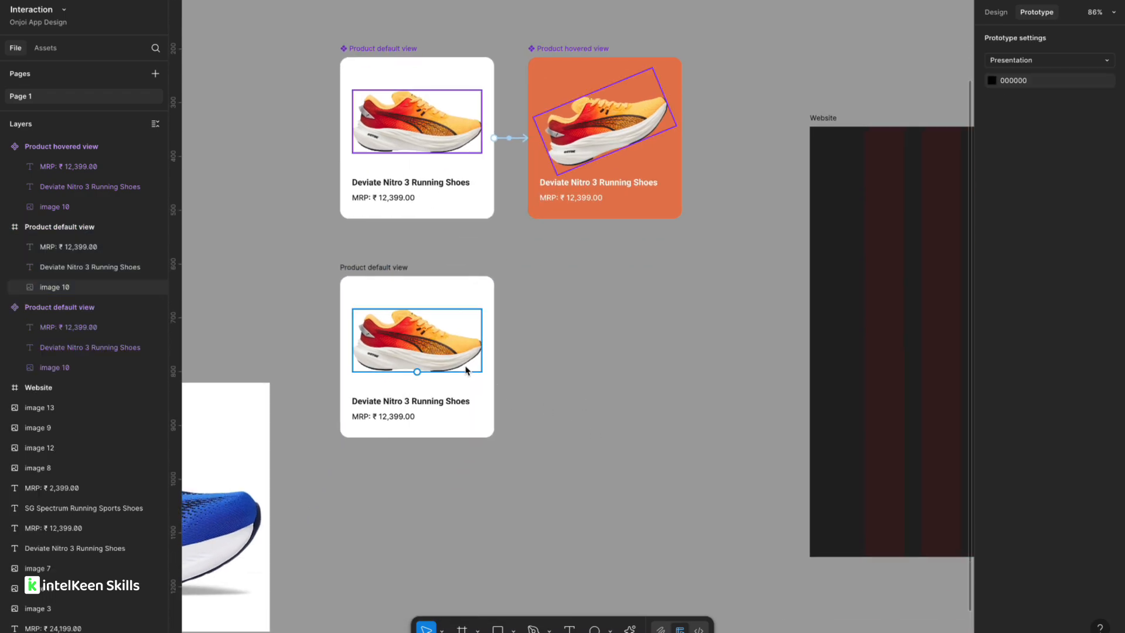
# Replace the shoe image in the duplicated card with the blue-grey SPARX shoe image.
pyautogui.click(475, 345)
pyautogui.hscroll(-3, 437, 354)
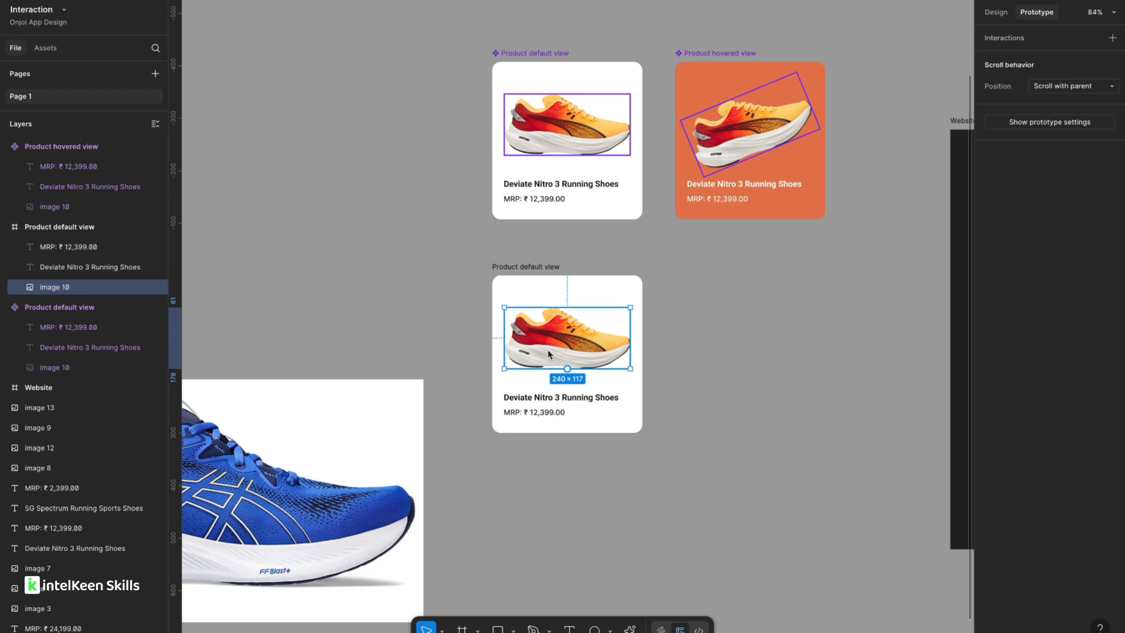
pyautogui.scroll(-6, 552, 352)
pyautogui.hscroll(-3, 552, 352)
pyautogui.hscroll(1, 552, 352)
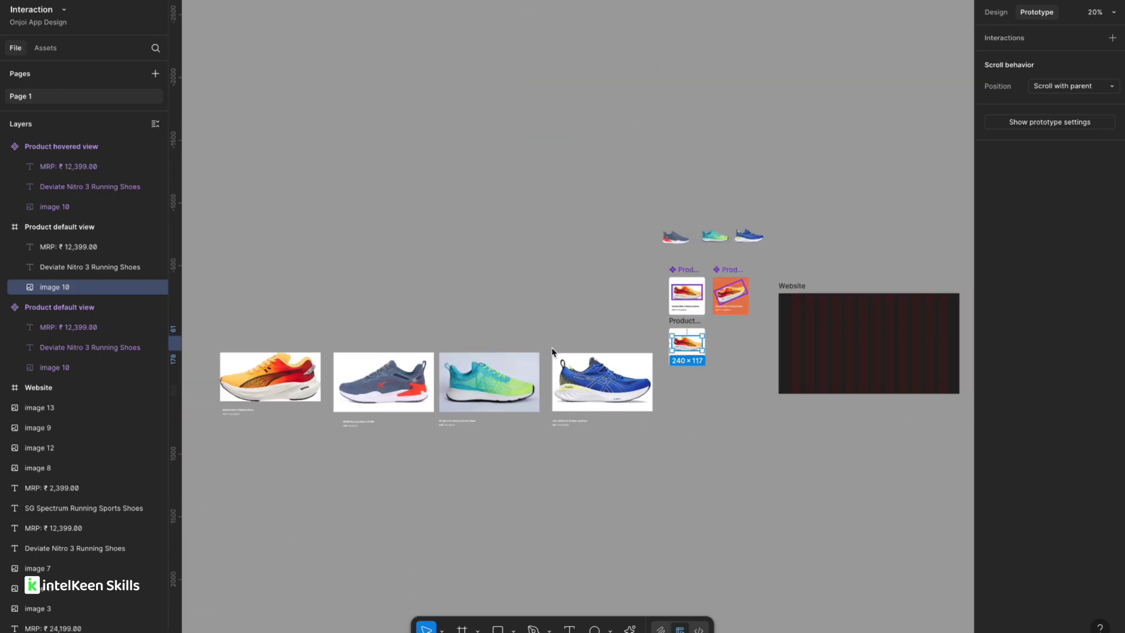
pyautogui.scroll(3, 617, 259)
pyautogui.click(707, 228)
pyautogui.scroll(4, 739, 392)
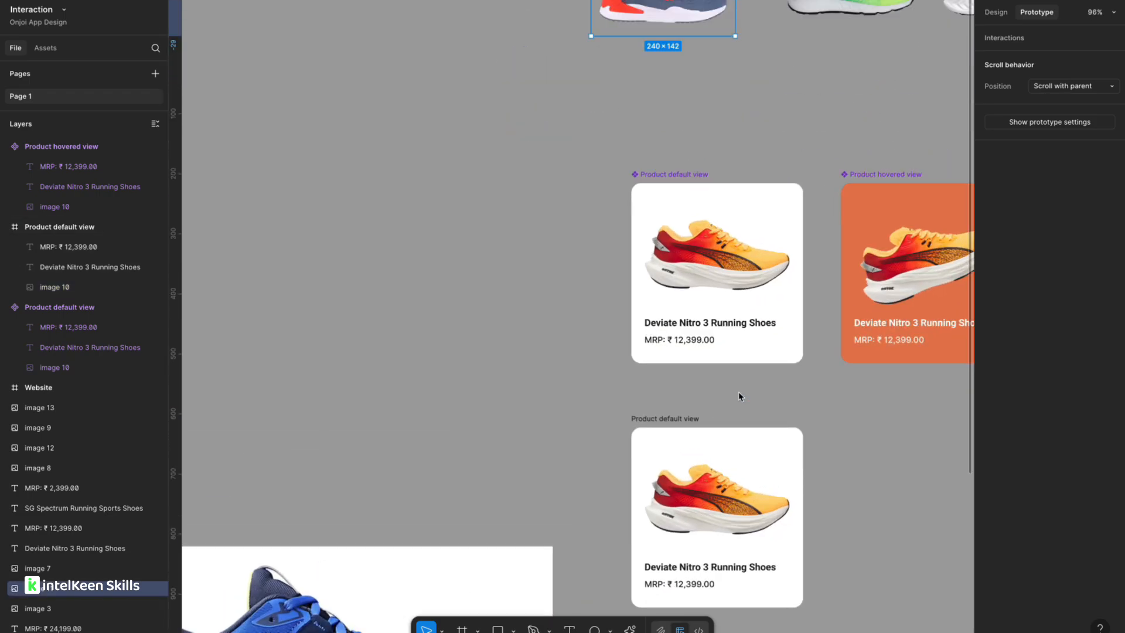
pyautogui.click(738, 391)
pyautogui.scroll(3, 738, 391)
pyautogui.click(599, 451)
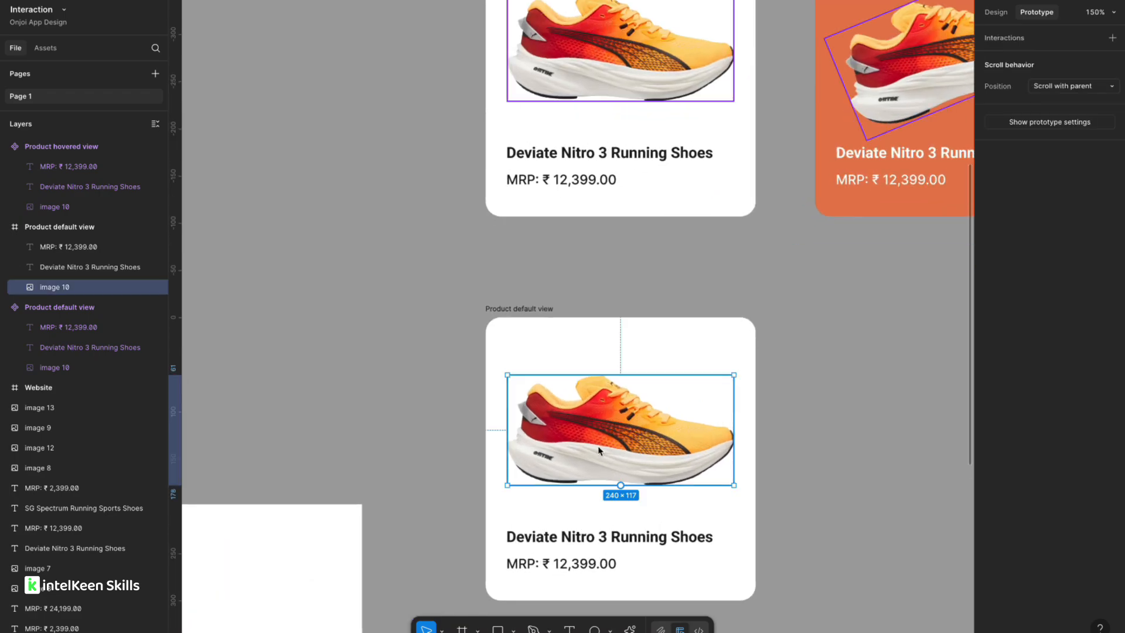
pyautogui.press('Delete')
pyautogui.hotkey('ctrl', 'v')
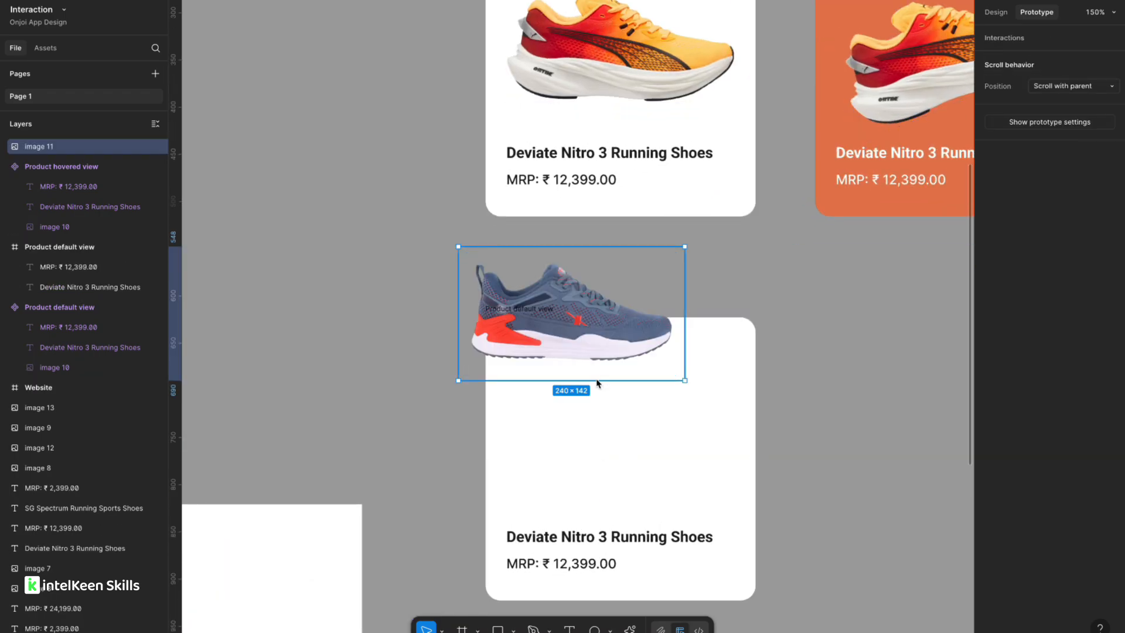
# Place the pasted SPARX shoe image inside the duplicated card's image area.
pyautogui.moveTo(561, 325); pyautogui.dragTo(609, 435)
pyautogui.press('Delete')
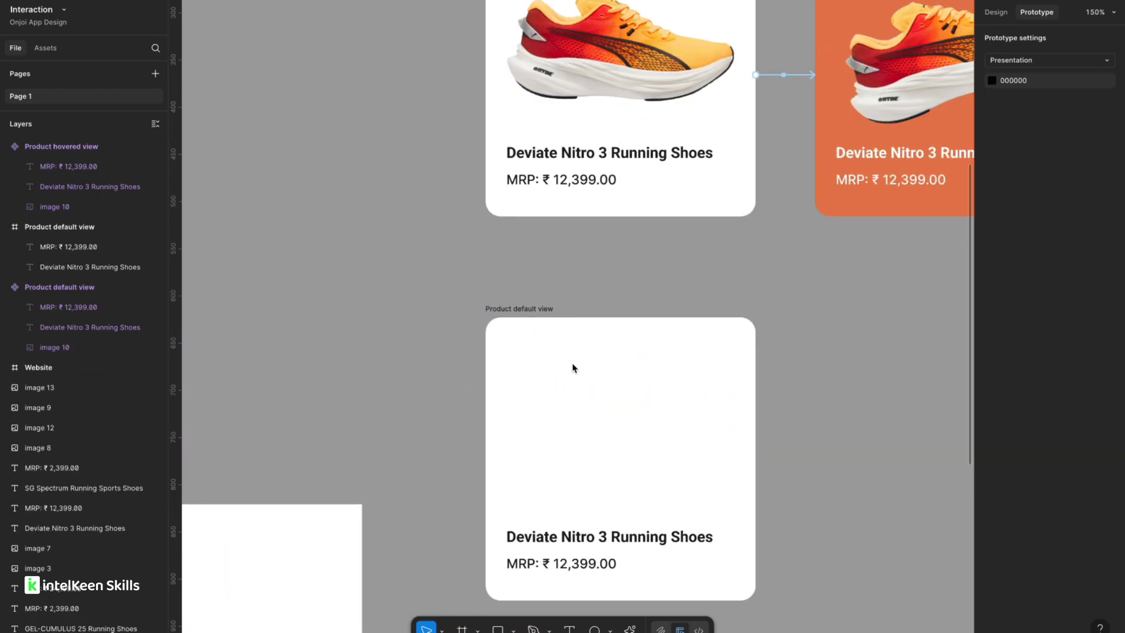
pyautogui.click(523, 311)
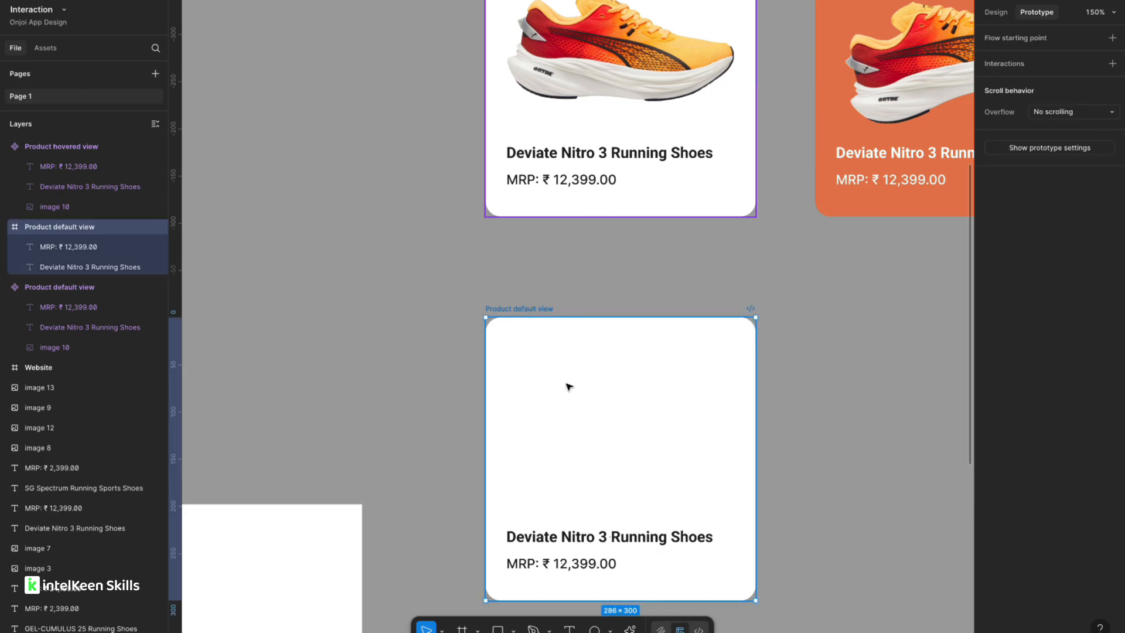
pyautogui.hotkey('ctrl', 'z')
# Replace the duplicated card's title with the product name "SPARX Running Shoes SM 884" copied from the website's SPARX listing.
pyautogui.scroll(-5, 633, 454)
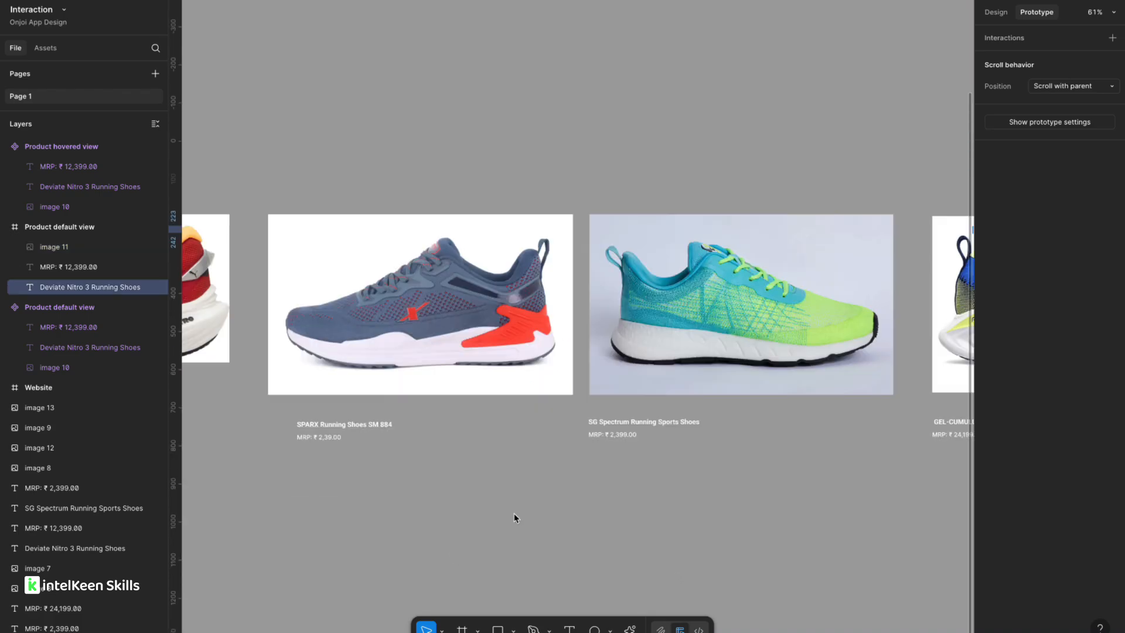
pyautogui.hscroll(-3, 341, 445)
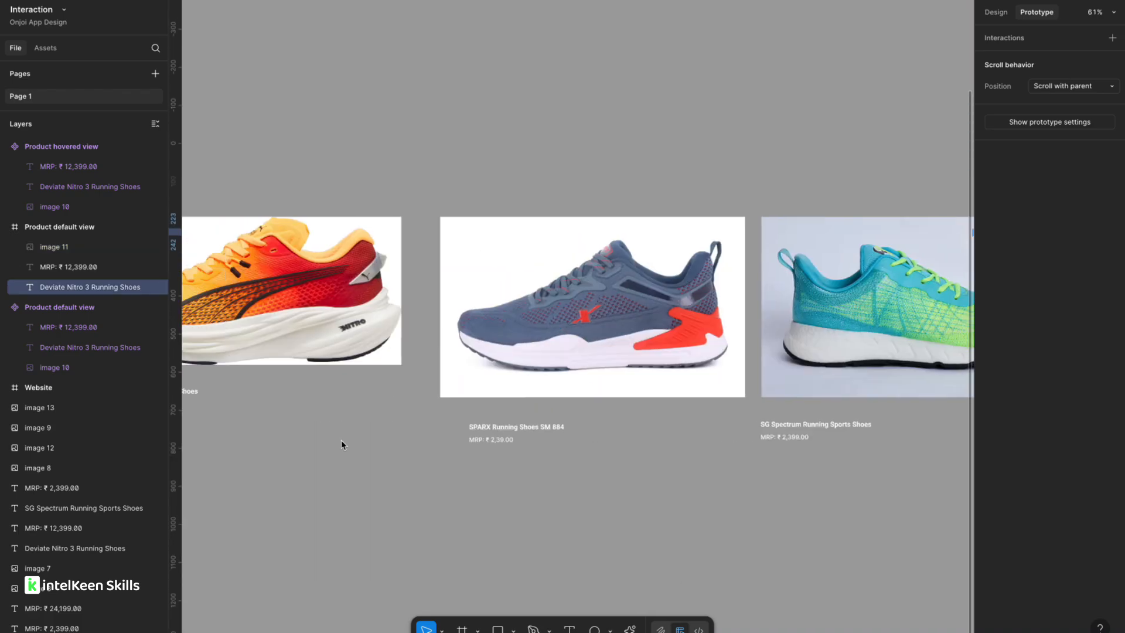
pyautogui.hscroll(-5, 341, 445)
pyautogui.hscroll(5, 423, 395)
pyautogui.scroll(2, 631, 393)
pyautogui.scroll(3, 633, 393)
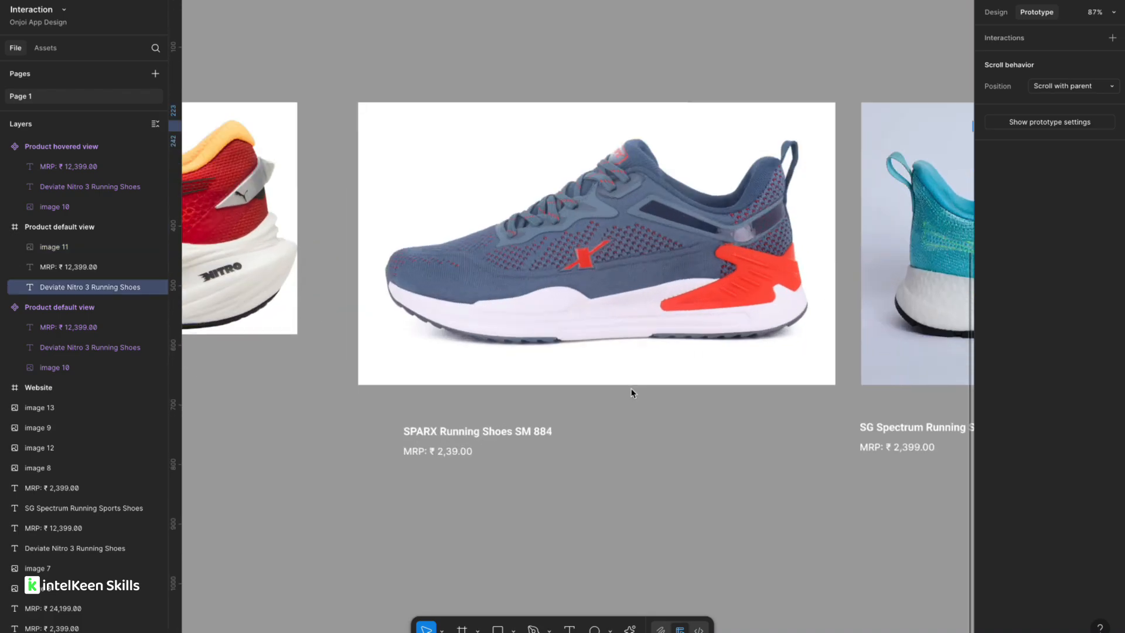
pyautogui.click(504, 436)
pyautogui.doubleClick(504, 436)
pyautogui.hotkey('ctrl', 'c')
pyautogui.scroll(-5, 505, 437)
pyautogui.hscroll(10, 507, 437)
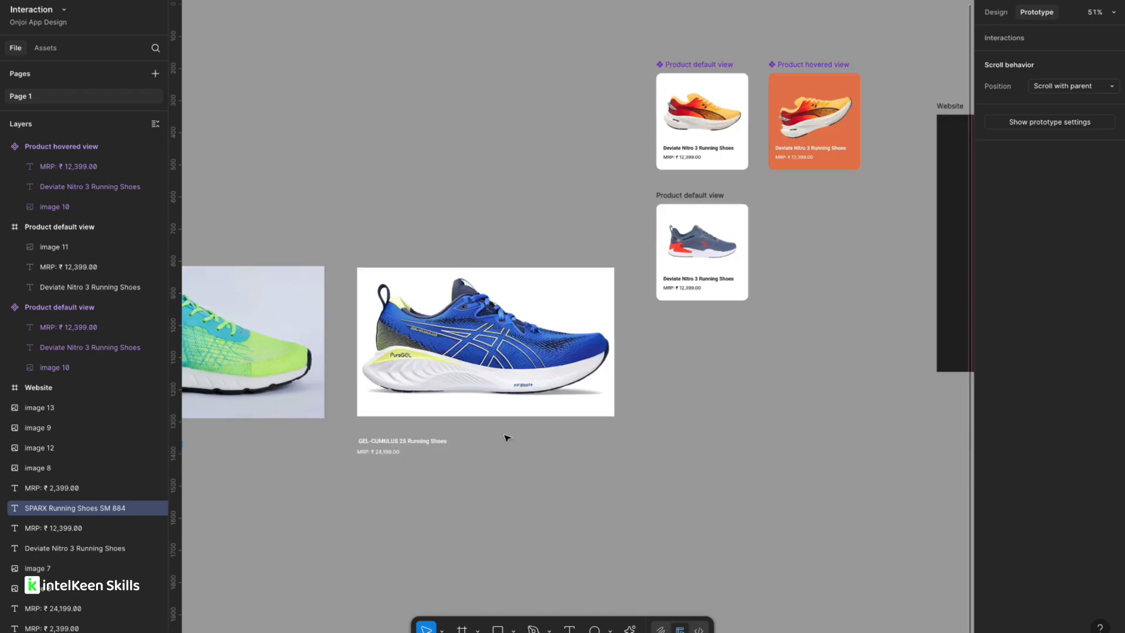
pyautogui.scroll(4, 451, 391)
pyautogui.scroll(3, 457, 282)
pyautogui.click(464, 237)
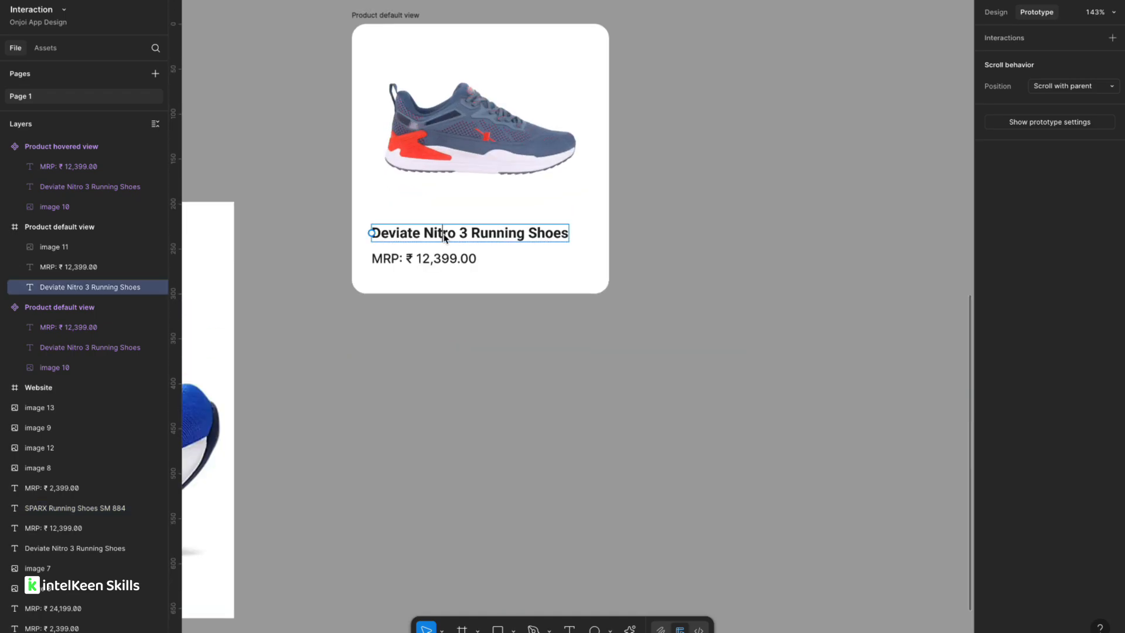
pyautogui.doubleClick(478, 238)
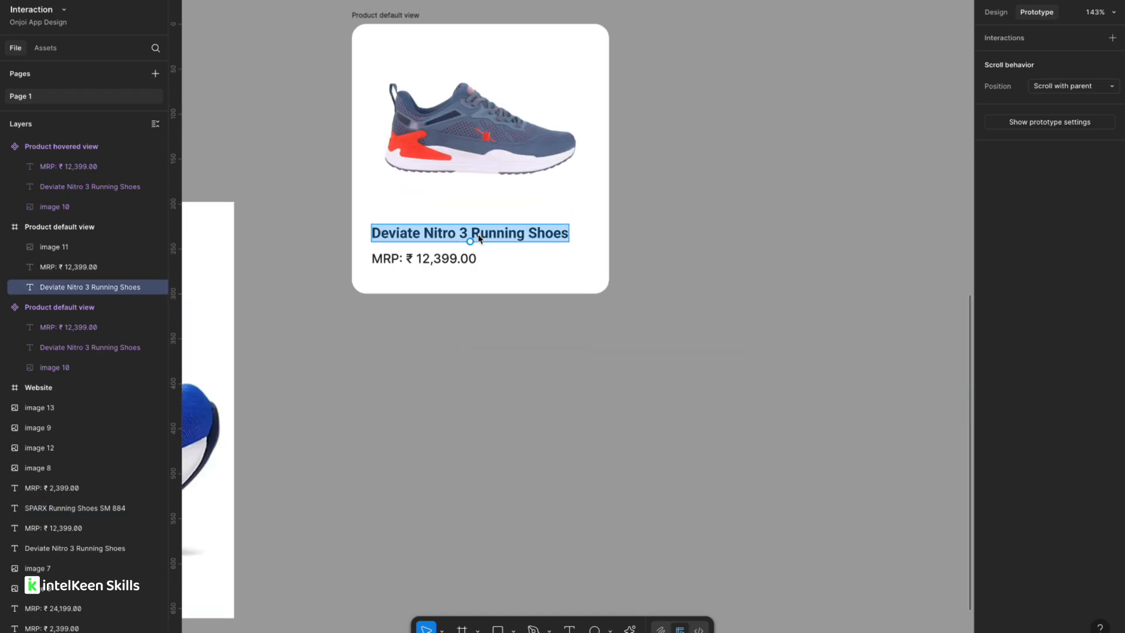
pyautogui.hotkey('ctrl', 'v')
pyautogui.press('Escape')
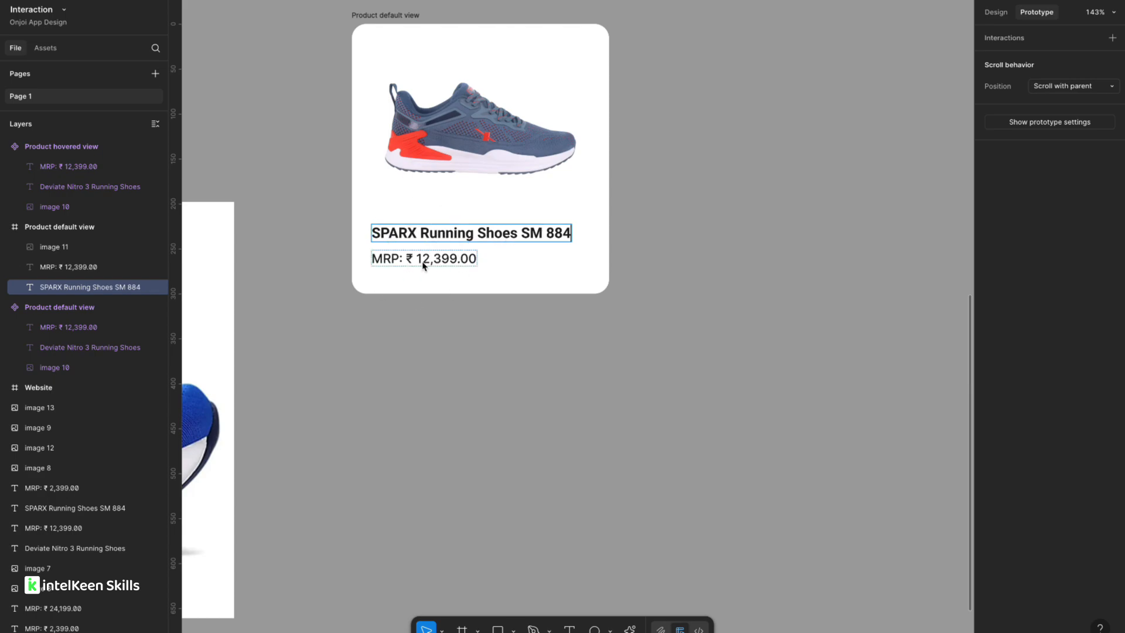
# Replace the duplicated card's price with the SPARX listing's price "MRP: ₹ 2,39.00" copied from the website.
pyautogui.scroll(-5, 424, 266)
pyautogui.scroll(-5, 406, 305)
pyautogui.hscroll(8, 405, 301)
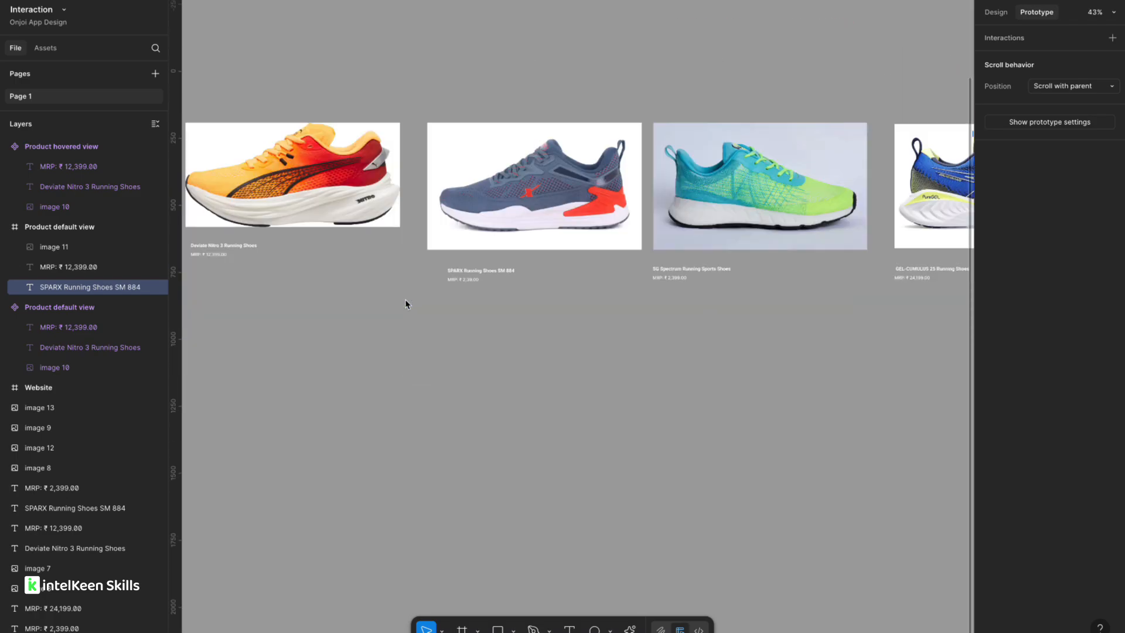
pyautogui.scroll(5, 367, 286)
pyautogui.click(550, 276)
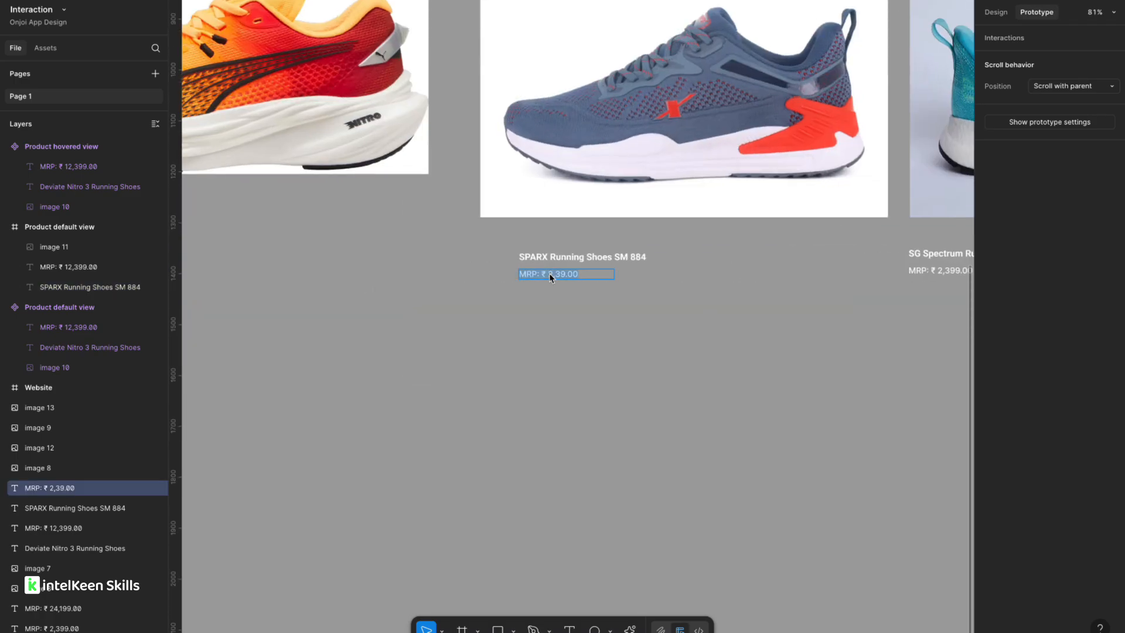
pyautogui.scroll(-5, 549, 273)
pyautogui.hscroll(12, 550, 273)
pyautogui.scroll(5, 720, 234)
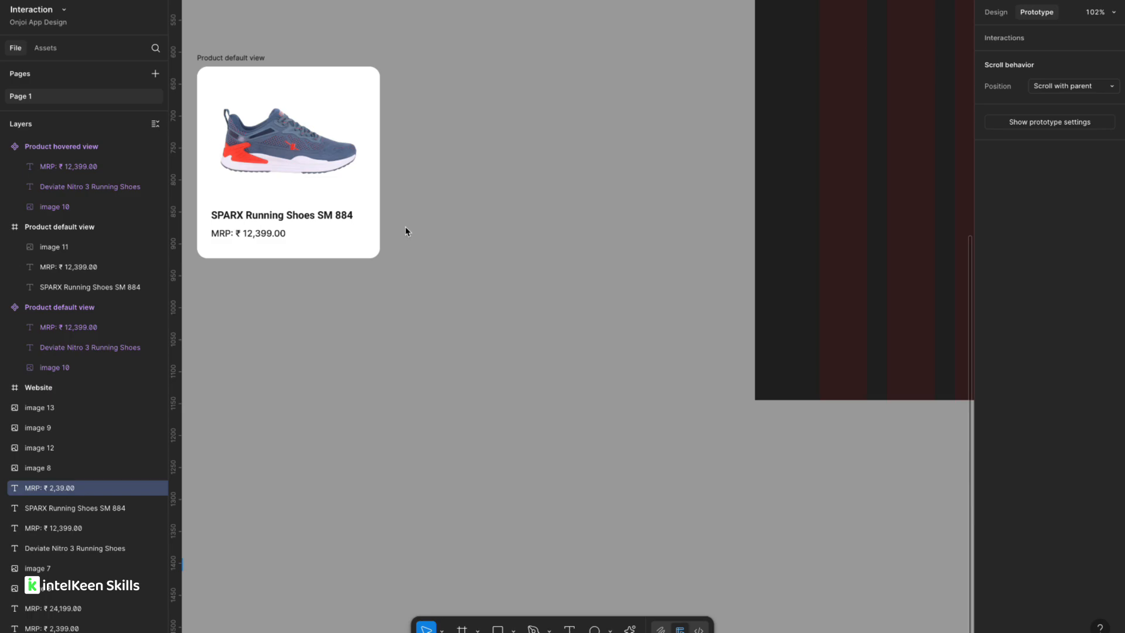
pyautogui.scroll(5, 406, 231)
pyautogui.hscroll(-6, 495, 234)
pyautogui.doubleClick(496, 238)
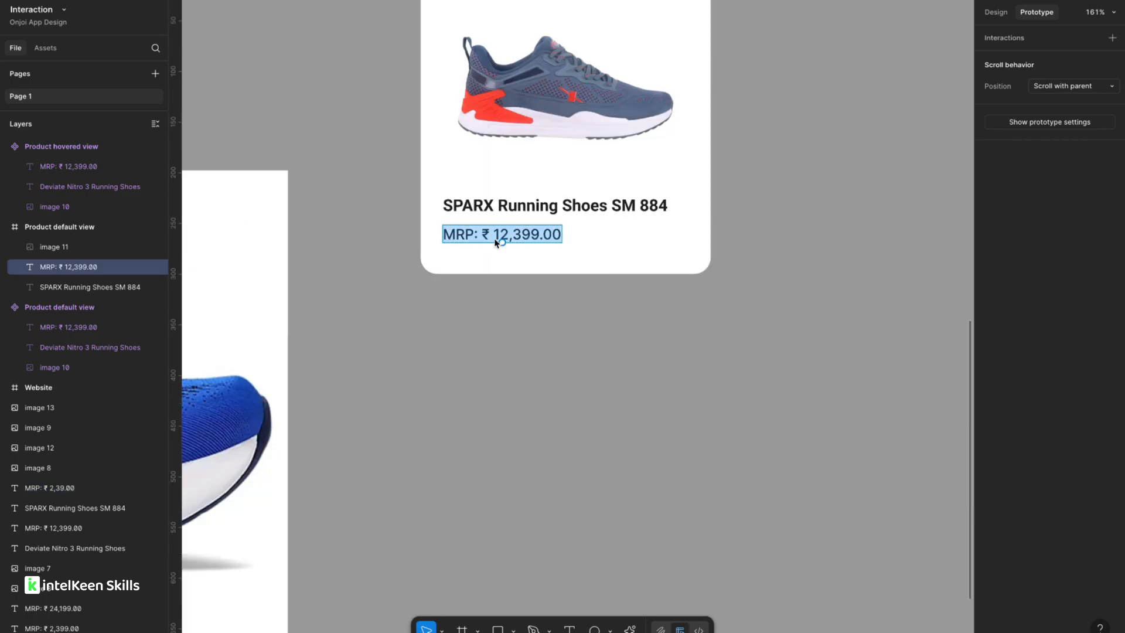
pyautogui.write('MRP: ₹ 2,39.00')
pyautogui.press('Escape')
pyautogui.scroll(-5, 485, 337)
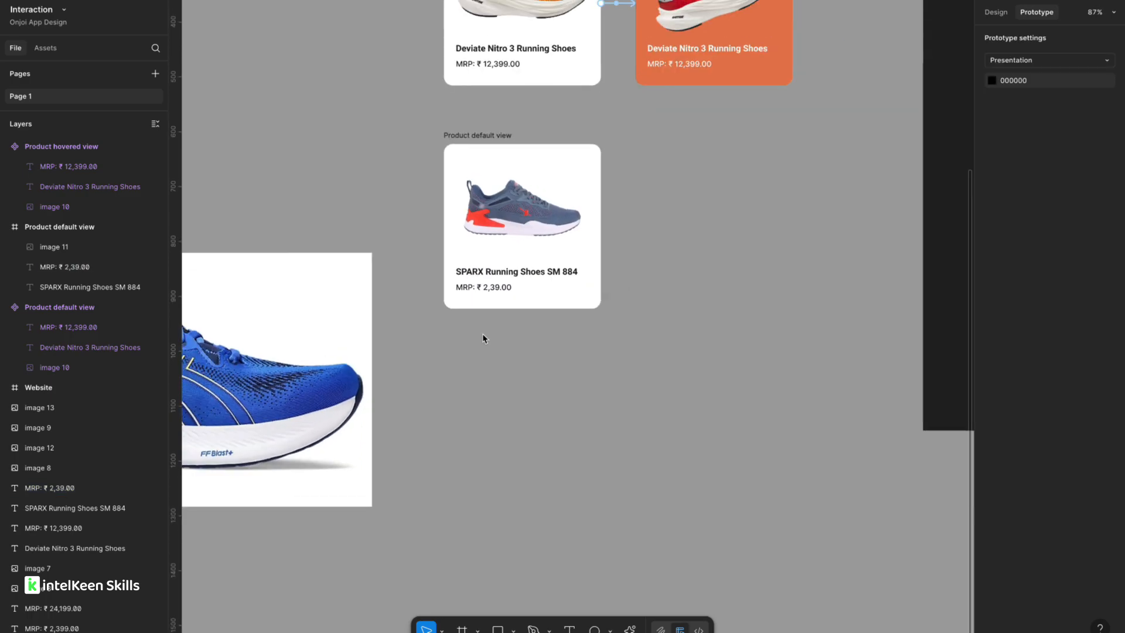
# Duplicate the SPARX card to the right of the original.
pyautogui.click(424, 202)
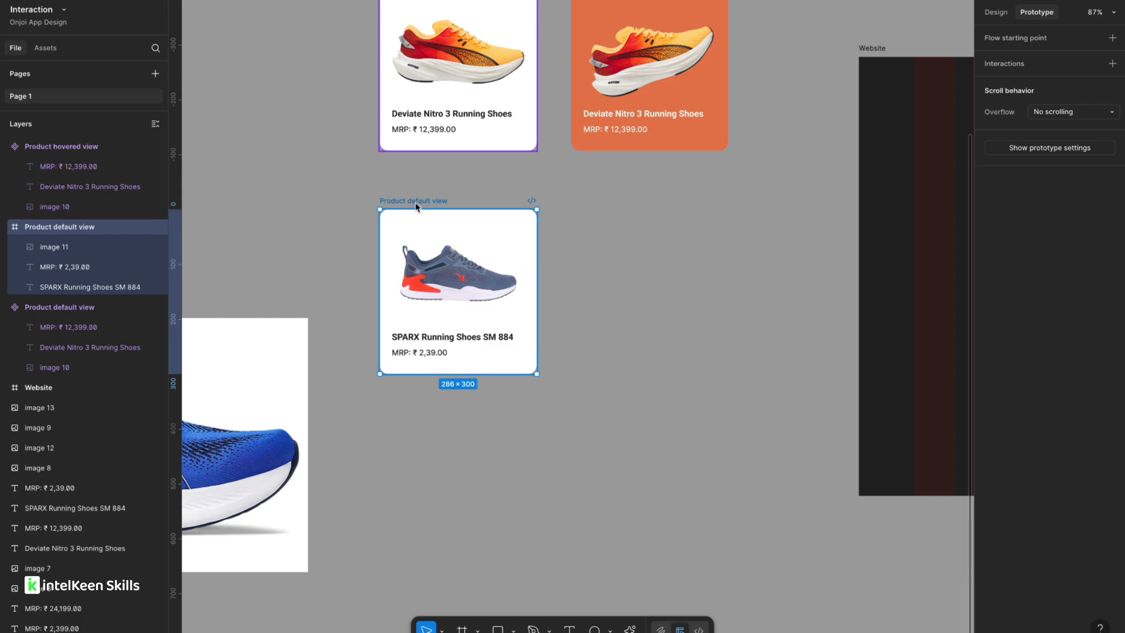
pyautogui.moveTo(417, 206); pyautogui.dragTo(608, 206)
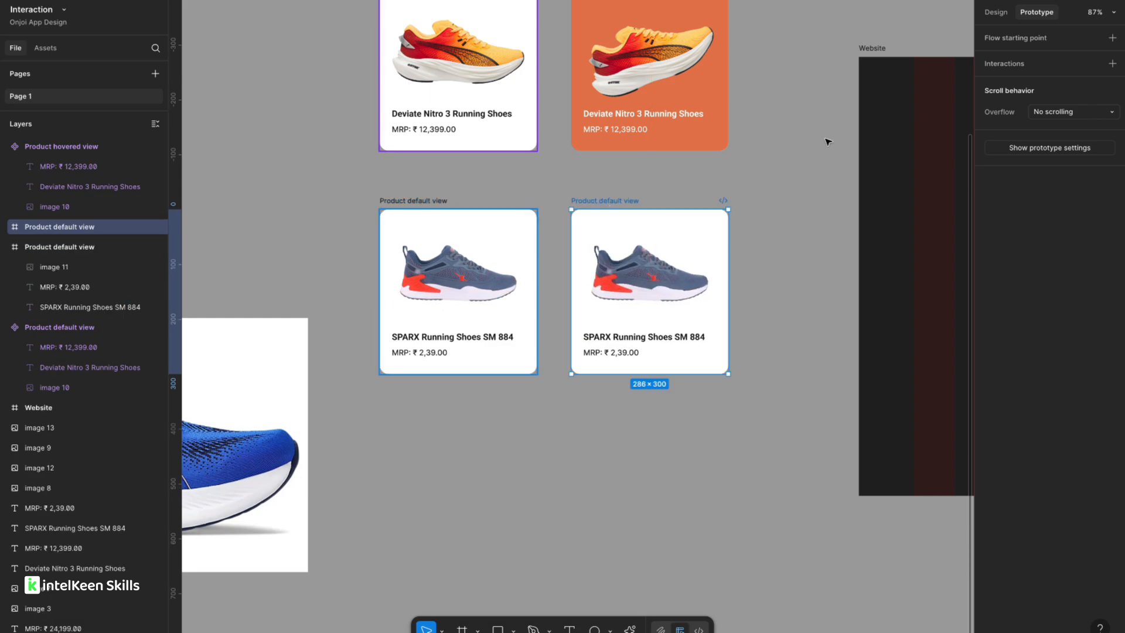
# Fill the new SPARX card with a blue sampled from the shoe, about 4C67A3.
pyautogui.click(996, 12)
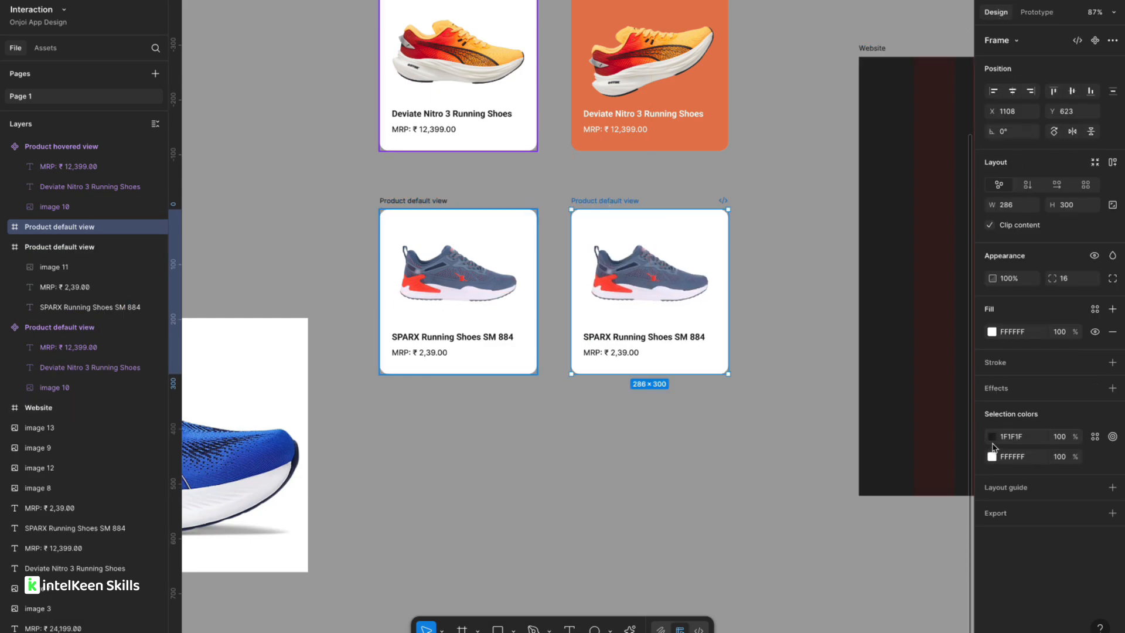
pyautogui.click(991, 333)
pyautogui.click(842, 534)
pyautogui.scroll(5, 509, 282)
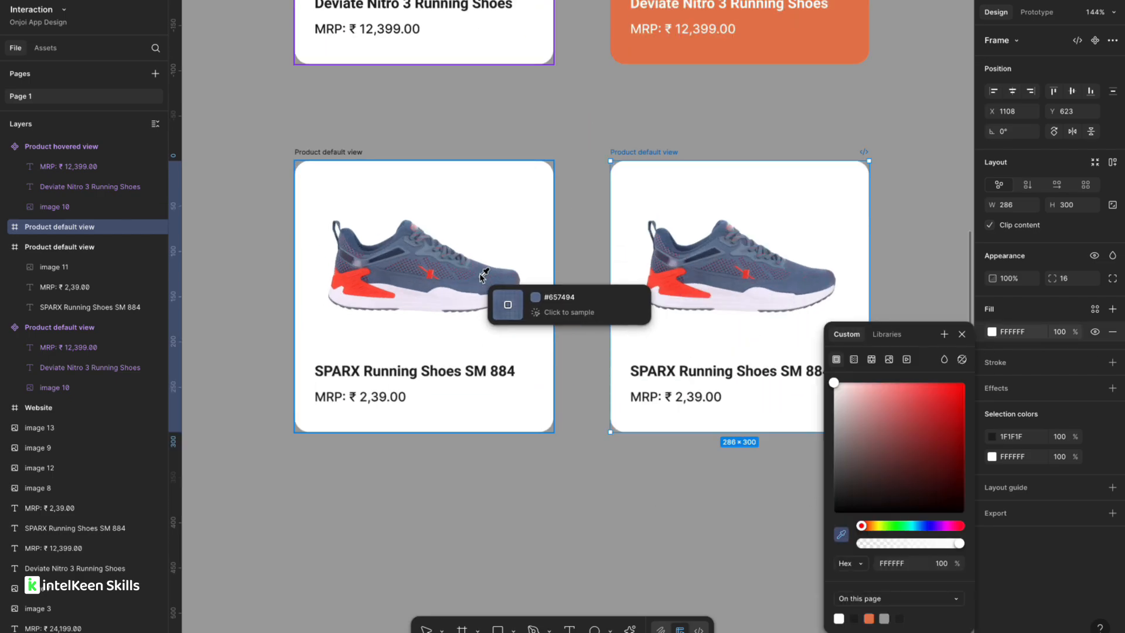
pyautogui.click(485, 269)
pyautogui.moveTo(883, 432); pyautogui.dragTo(906, 435)
# Set the new card's title and price text to white.
pyautogui.click(703, 372)
pyautogui.keyDown('shift'); pyautogui.click(674, 396); pyautogui.keyUp('shift')
pyautogui.click(992, 485)
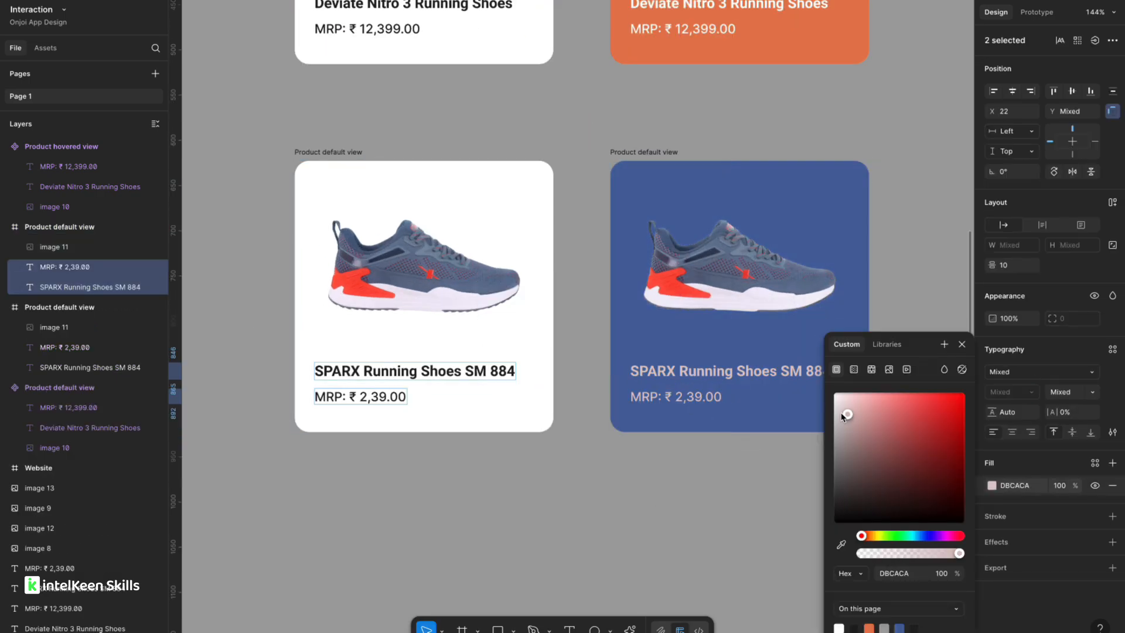
pyautogui.click(694, 484)
pyautogui.scroll(-3, 694, 484)
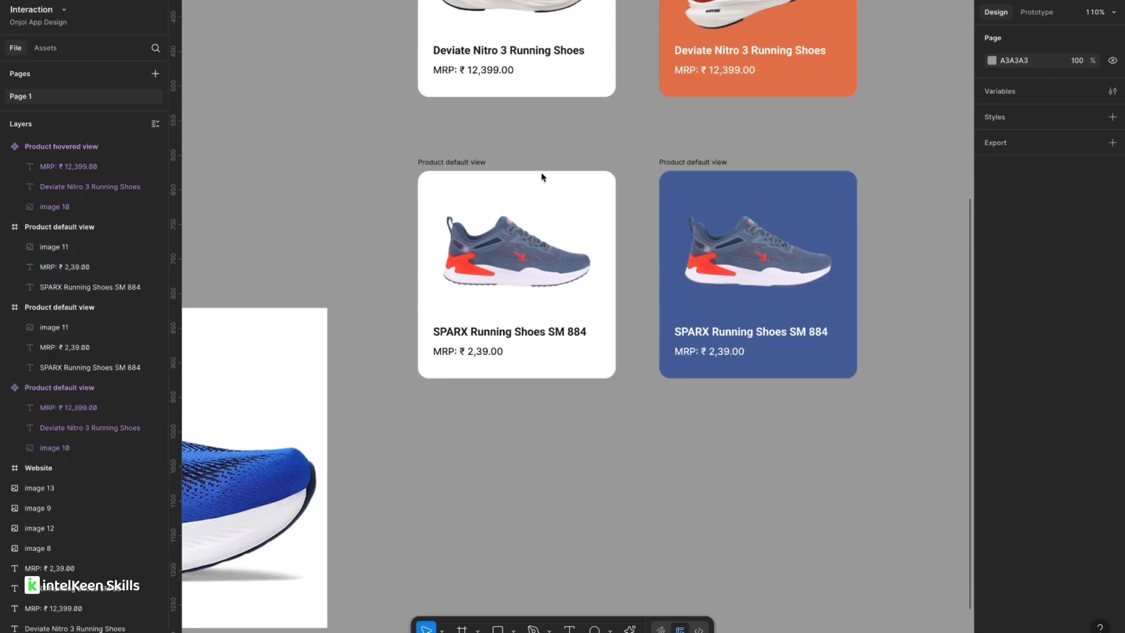
# Convert both SPARX cards, white and blue, into components.
pyautogui.click(466, 176)
pyautogui.rightClick(466, 176)
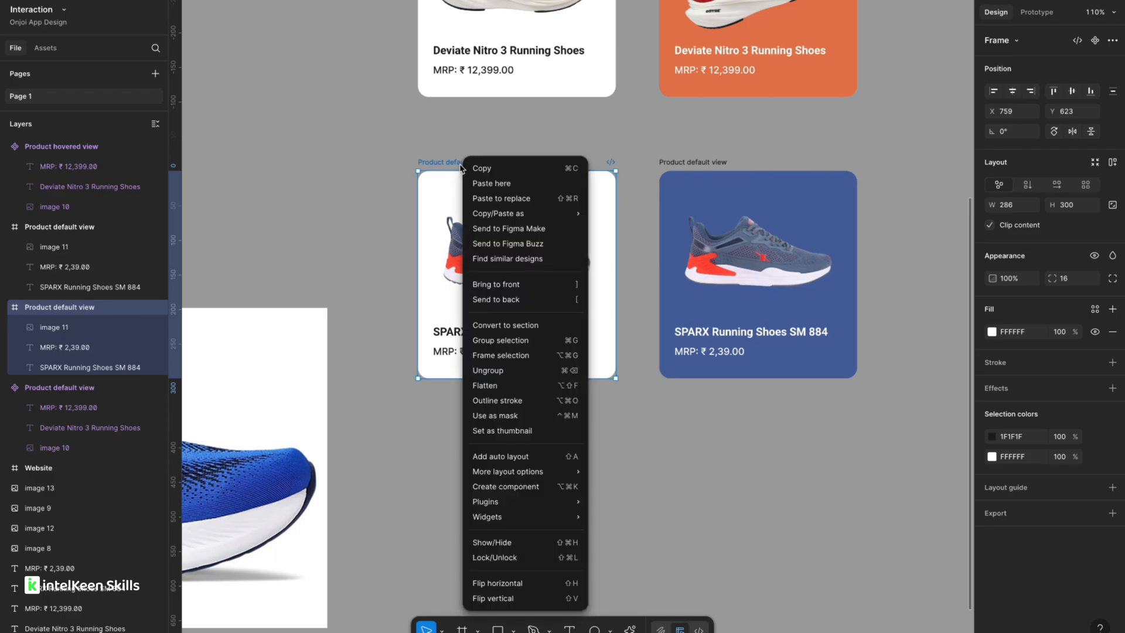
pyautogui.click(514, 486)
pyautogui.click(701, 168)
pyautogui.rightClick(701, 167)
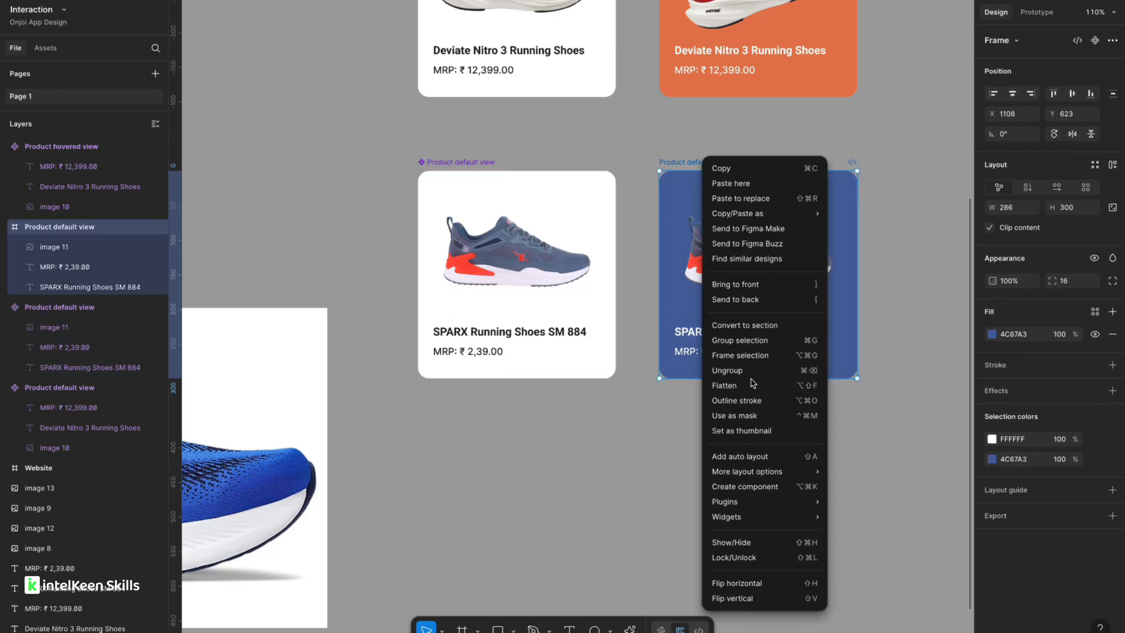
pyautogui.click(741, 486)
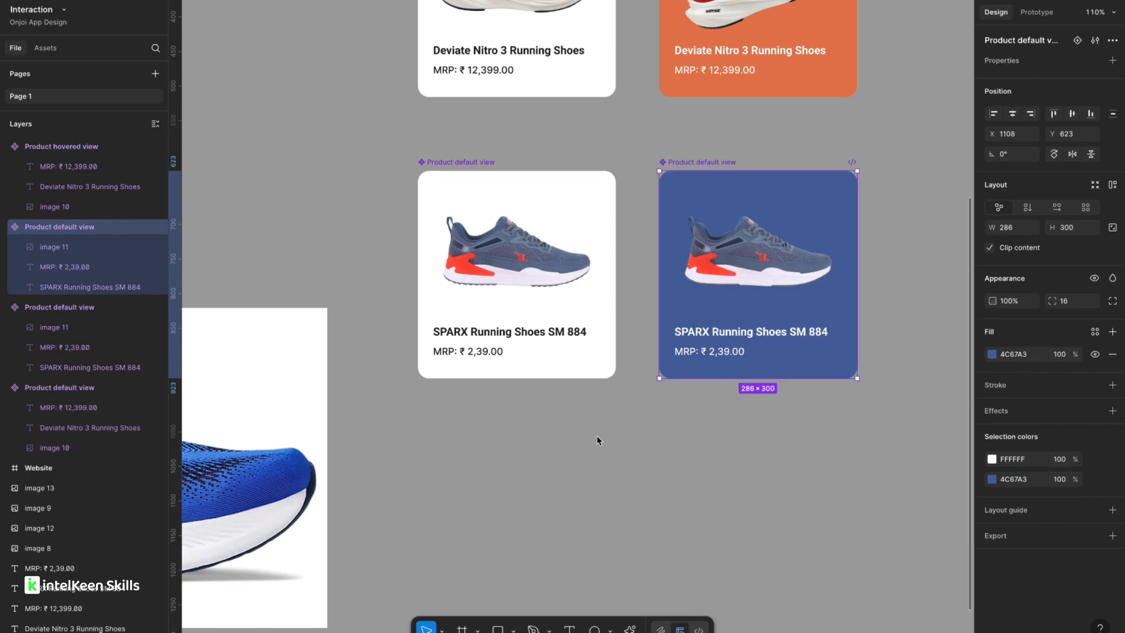
# Combine the two SPARX card components as variants.
pyautogui.click(456, 169)
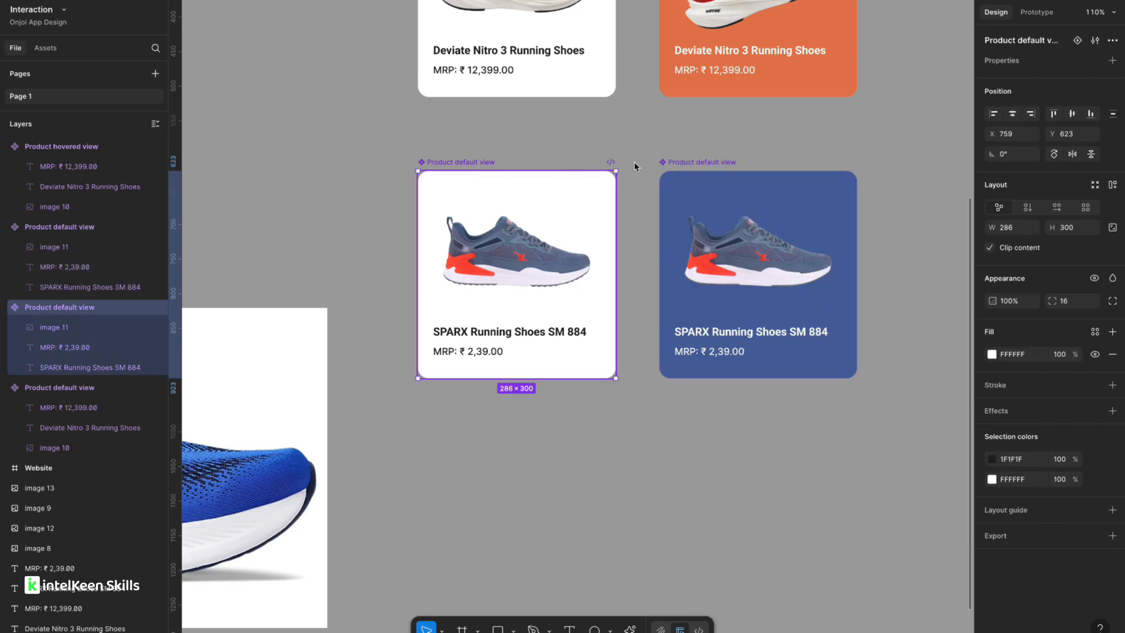
pyautogui.keyDown('shift'); pyautogui.click(702, 168); pyautogui.keyUp('shift')
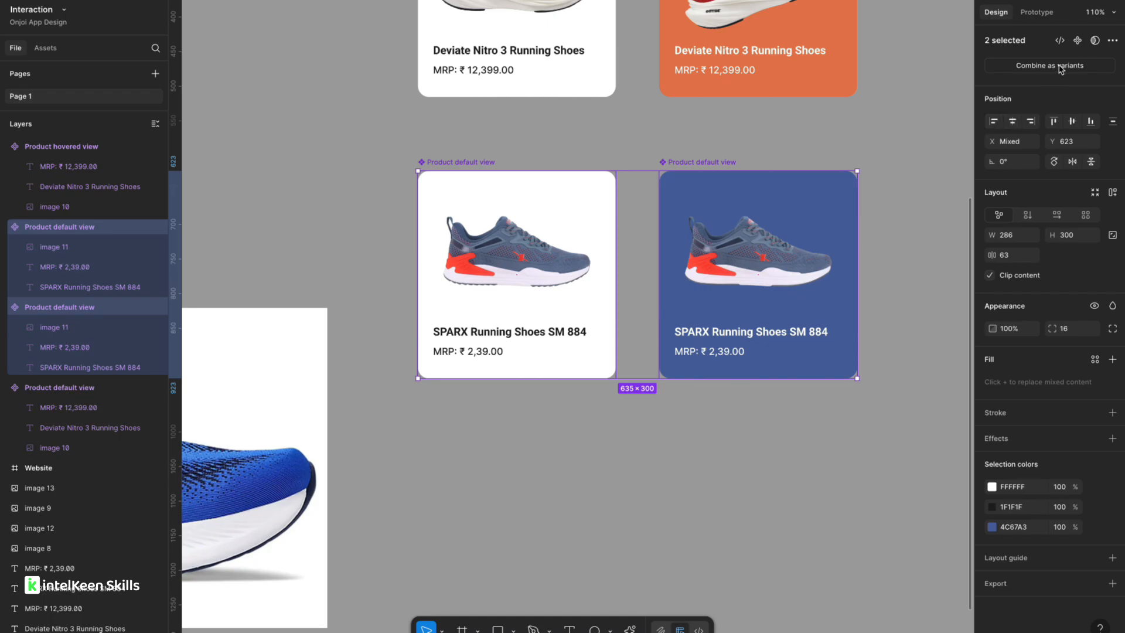
pyautogui.click(996, 66)
# Add a While hovering prototype interaction from the white SPARX variant to the blue variant.
pyautogui.click(564, 253)
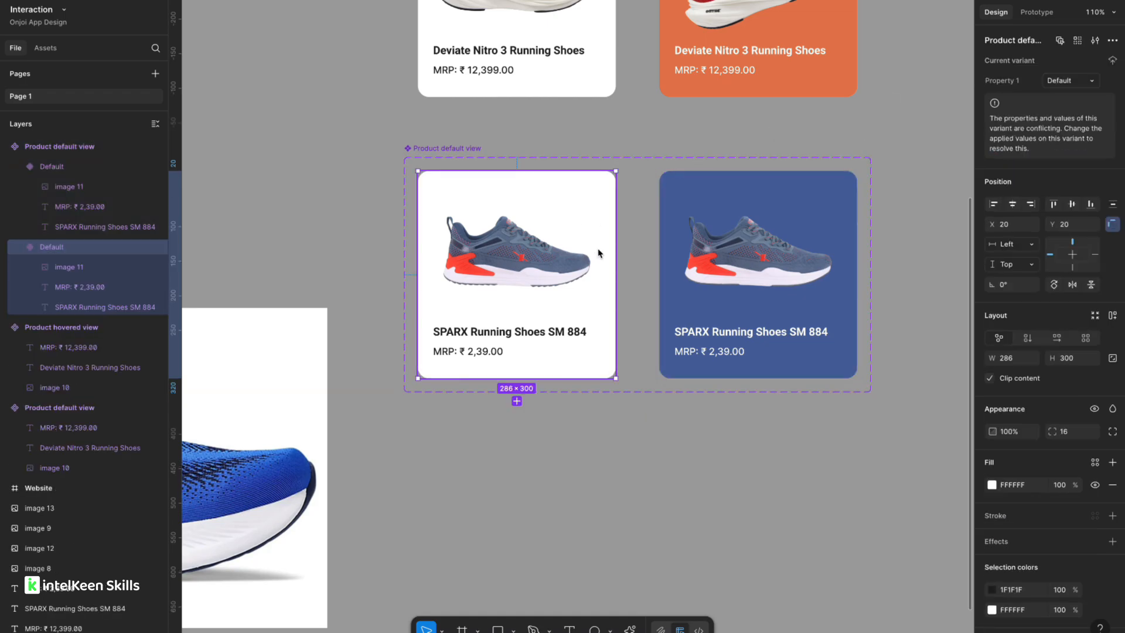
pyautogui.scroll(5, 564, 253)
pyautogui.click(1035, 12)
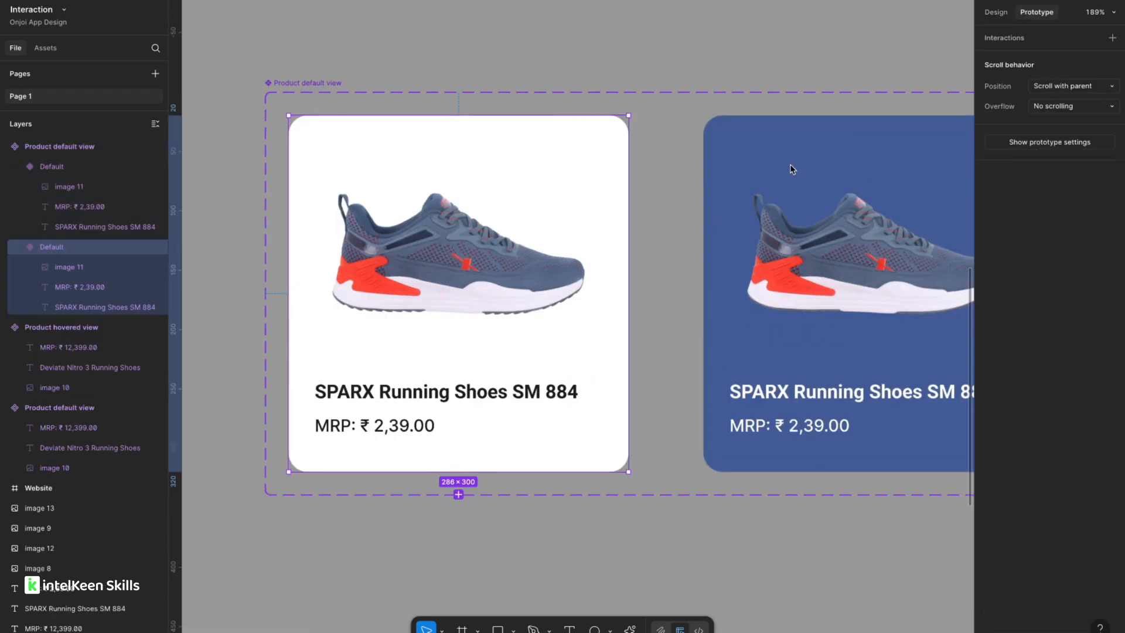
pyautogui.moveTo(628, 294); pyautogui.dragTo(712, 286)
pyautogui.click(725, 354)
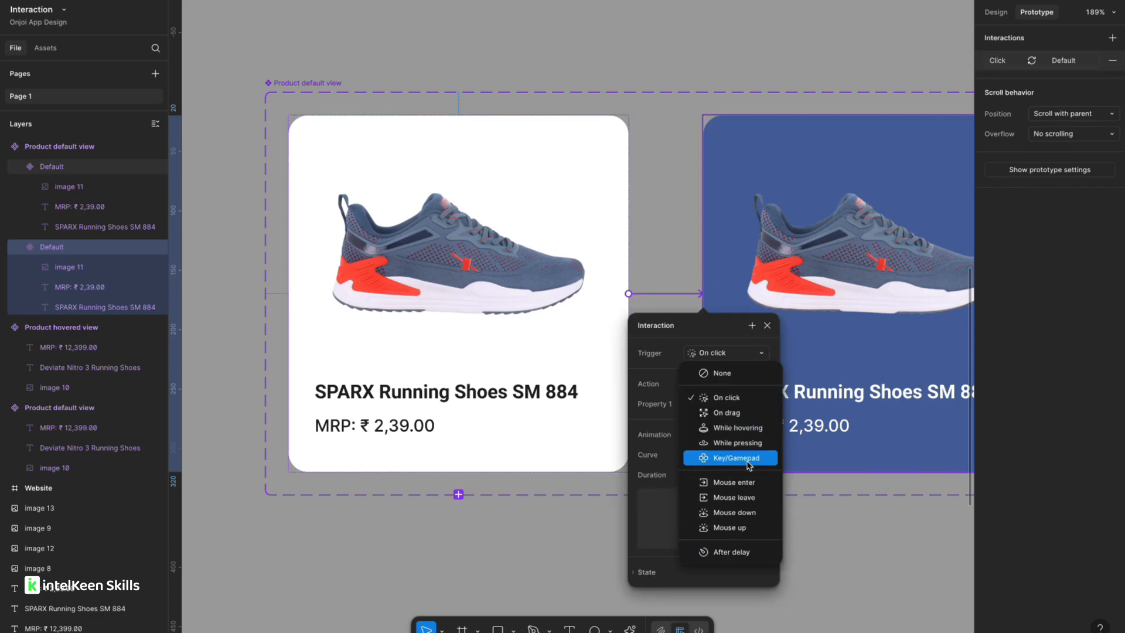
pyautogui.click(738, 428)
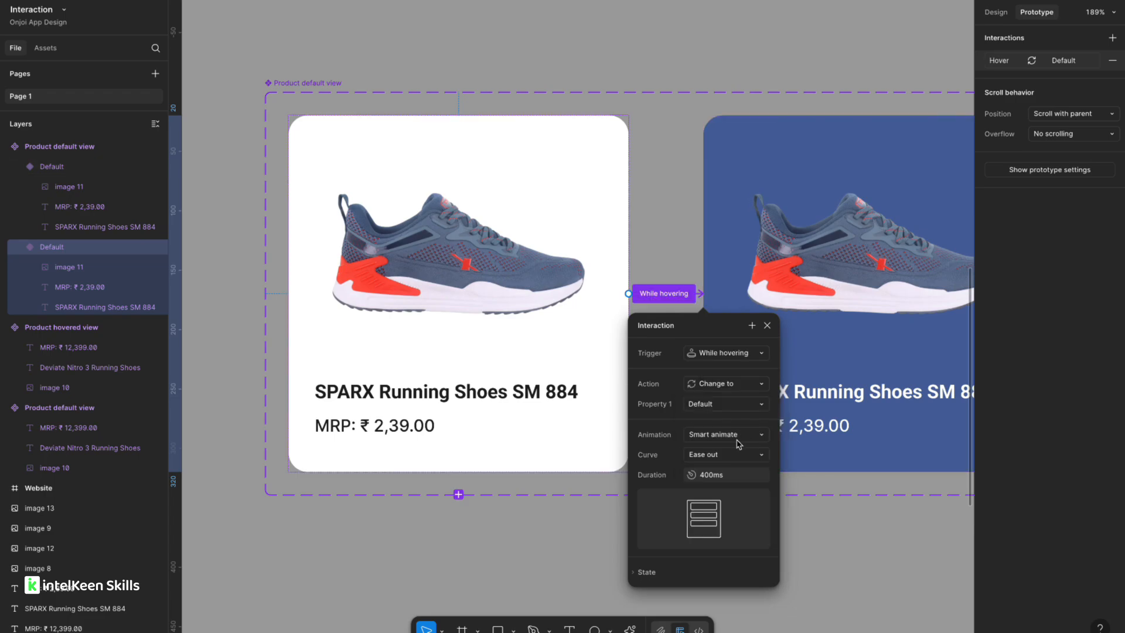
pyautogui.click(500, 559)
# Combine the Deviate Nitro default and hovered view components as variants.
pyautogui.scroll(-5, 500, 559)
pyautogui.scroll(-1, 468, 252)
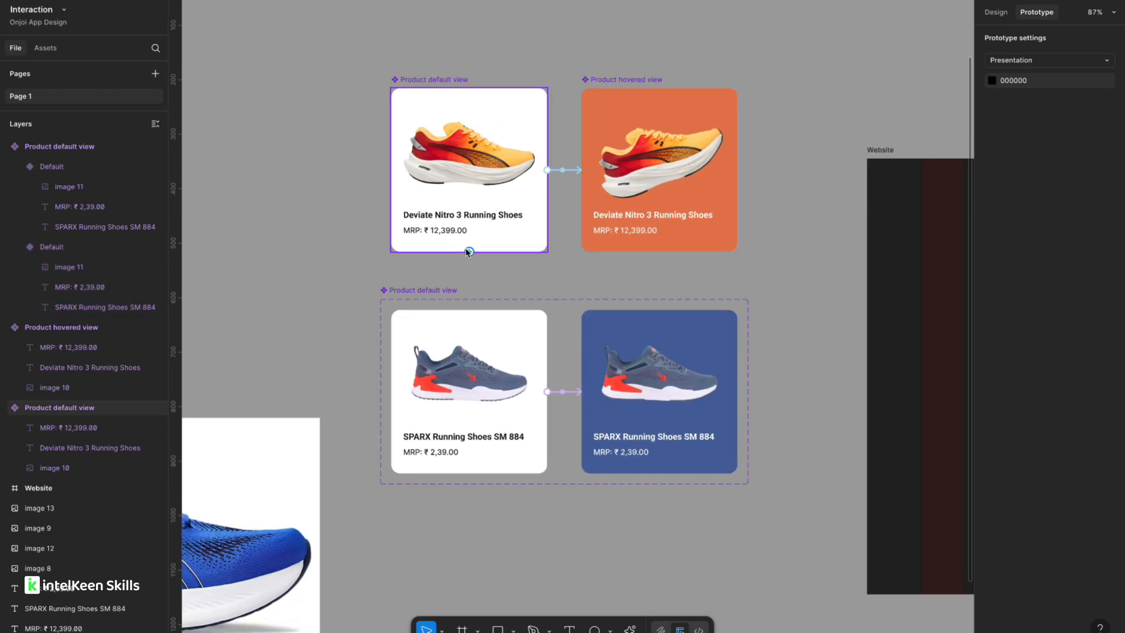
pyautogui.click(441, 82)
pyautogui.click(304, 131)
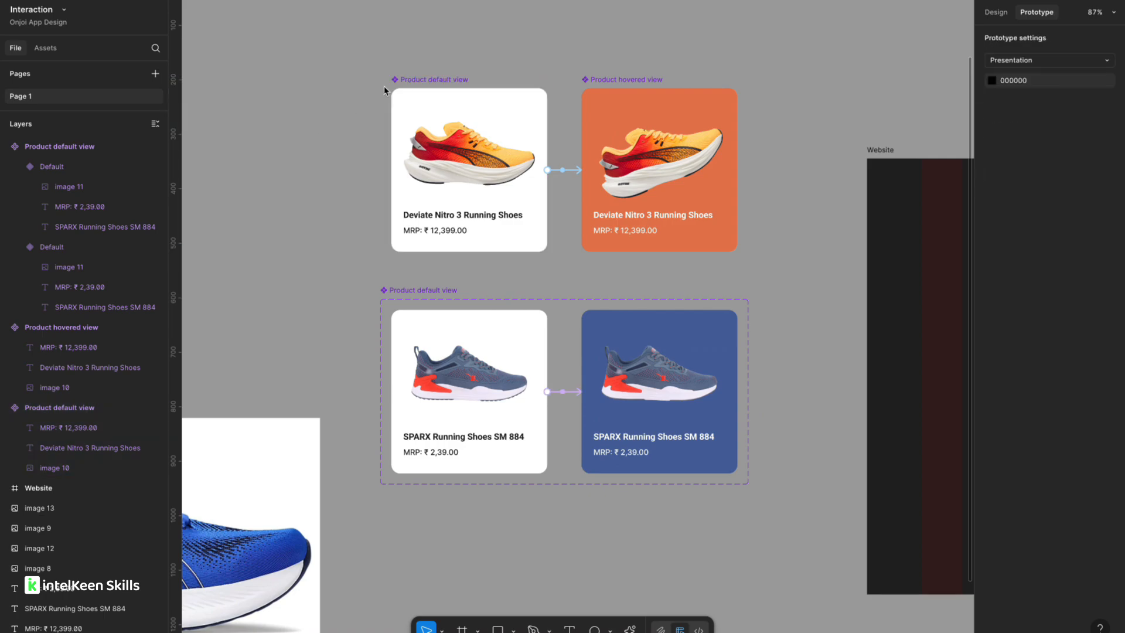
pyautogui.click(421, 82)
pyautogui.keyDown('shift'); pyautogui.click(632, 81); pyautogui.keyUp('shift')
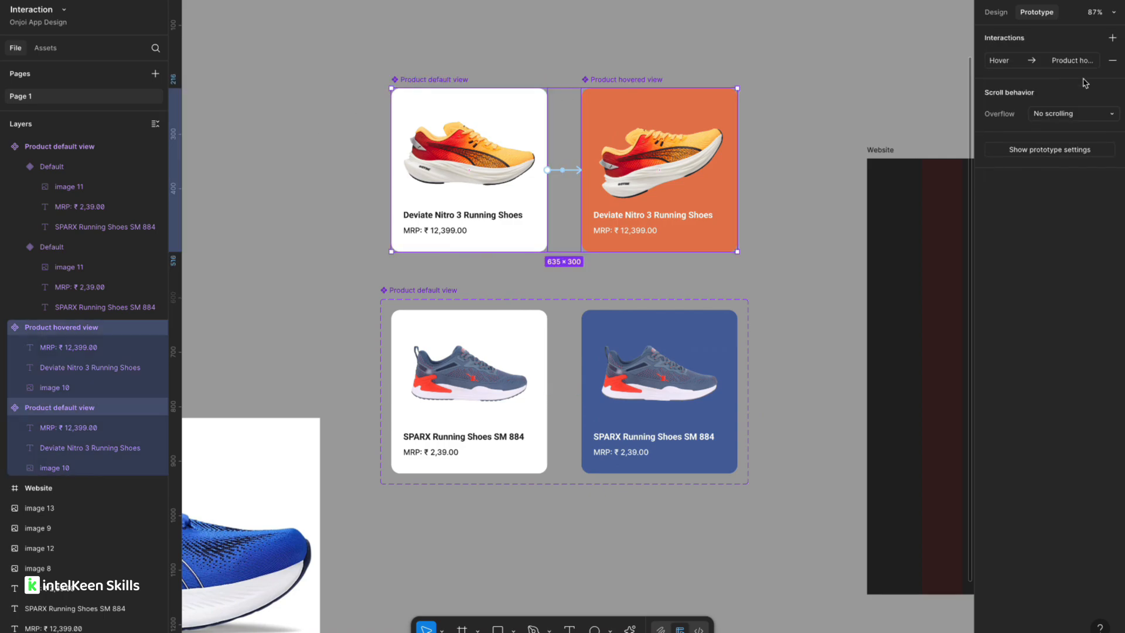
pyautogui.click(997, 13)
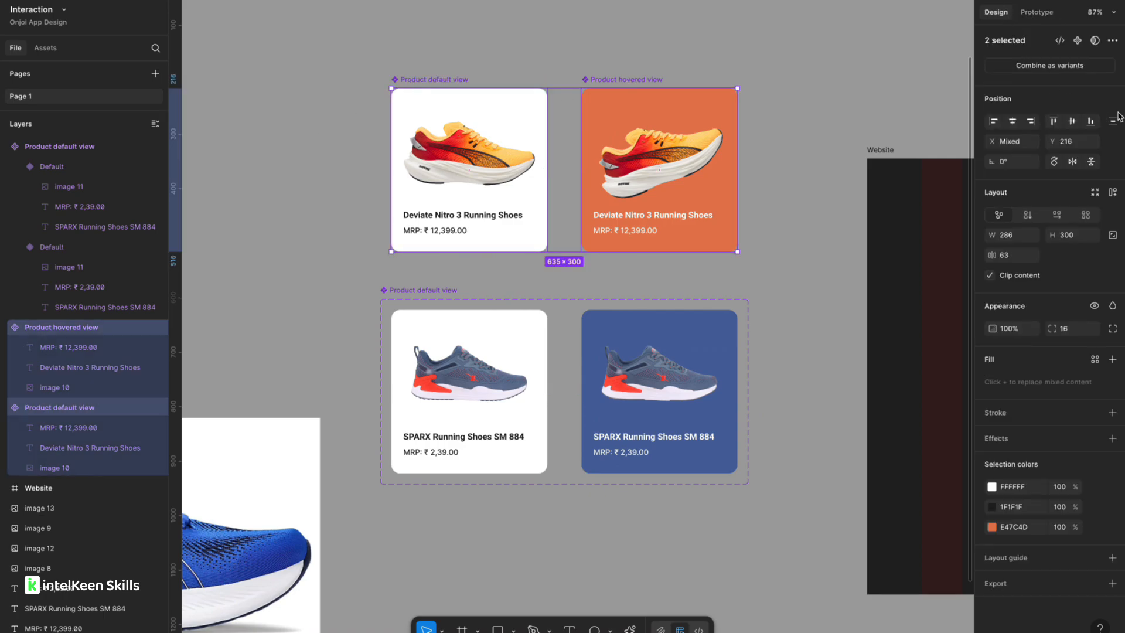
pyautogui.click(1046, 66)
# Rename the Deviate Nitro variant set to "Product 1".
pyautogui.scroll(1, 586, 70)
pyautogui.doubleClick(423, 85)
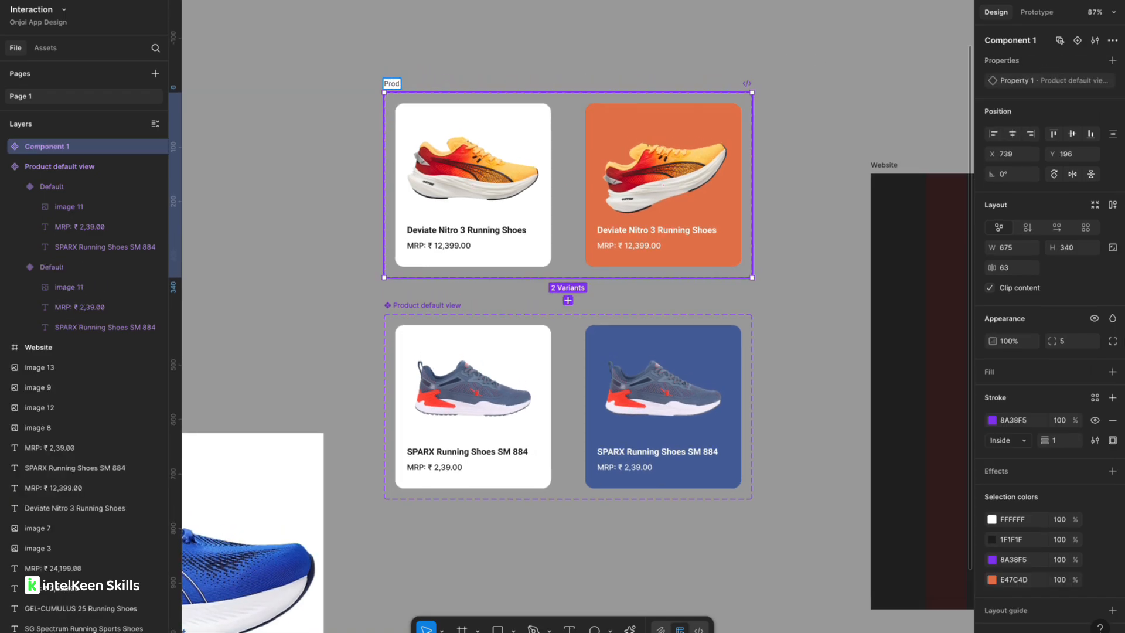
pyautogui.write('Product 1')
pyautogui.press('Return')
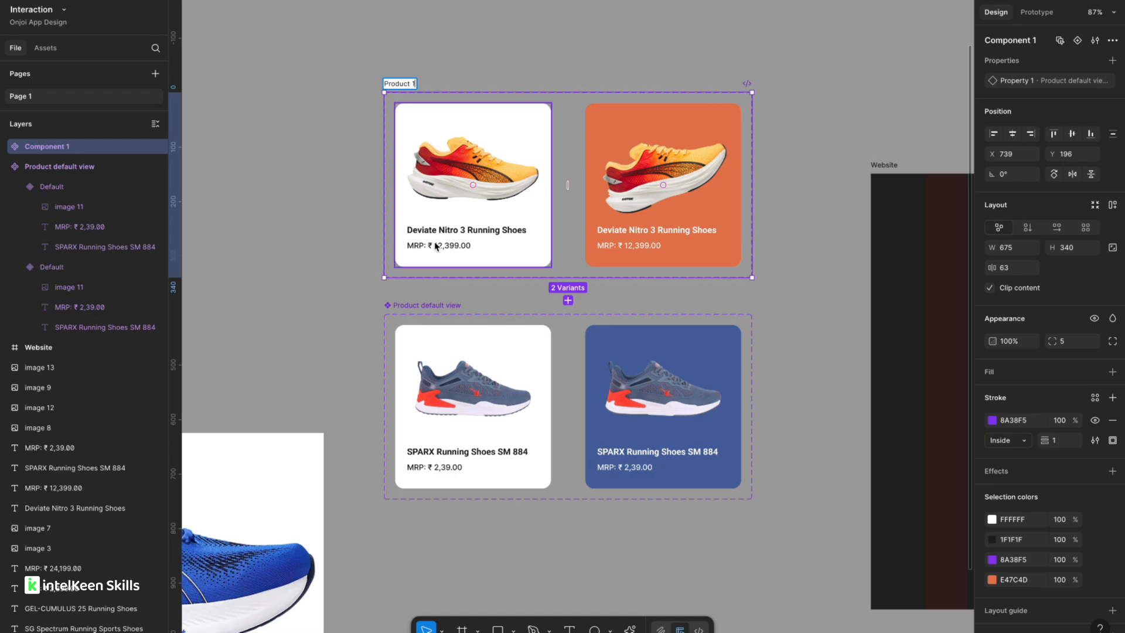
# Rename the SPARX variant set to "Product 2".
pyautogui.doubleClick(445, 306)
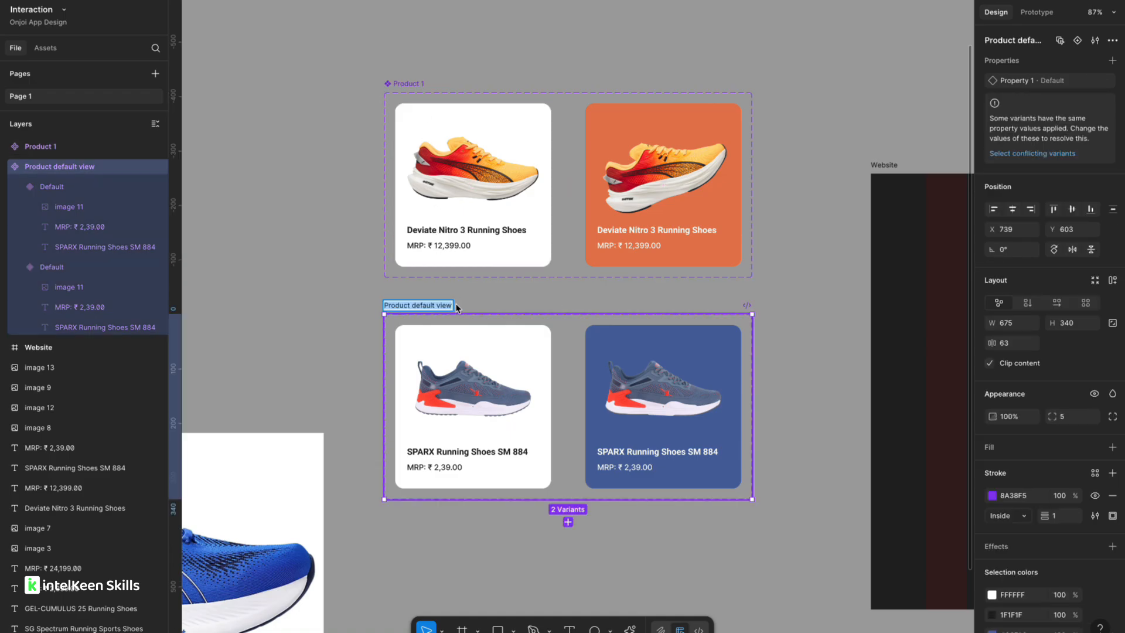
pyautogui.write('Product 2')
pyautogui.click(354, 297)
pyautogui.scroll(-3, 441, 191)
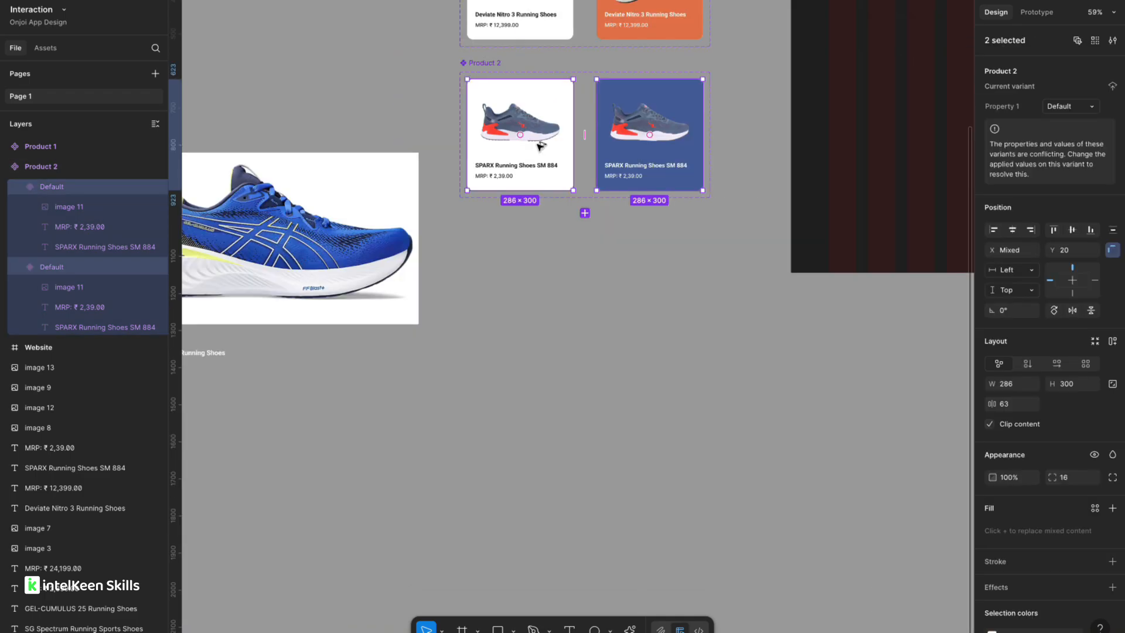
# Duplicate the two SPARX variant cards below the Product 2 set and detach both copies from their instances.
pyautogui.moveTo(538, 146); pyautogui.dragTo(542, 326)
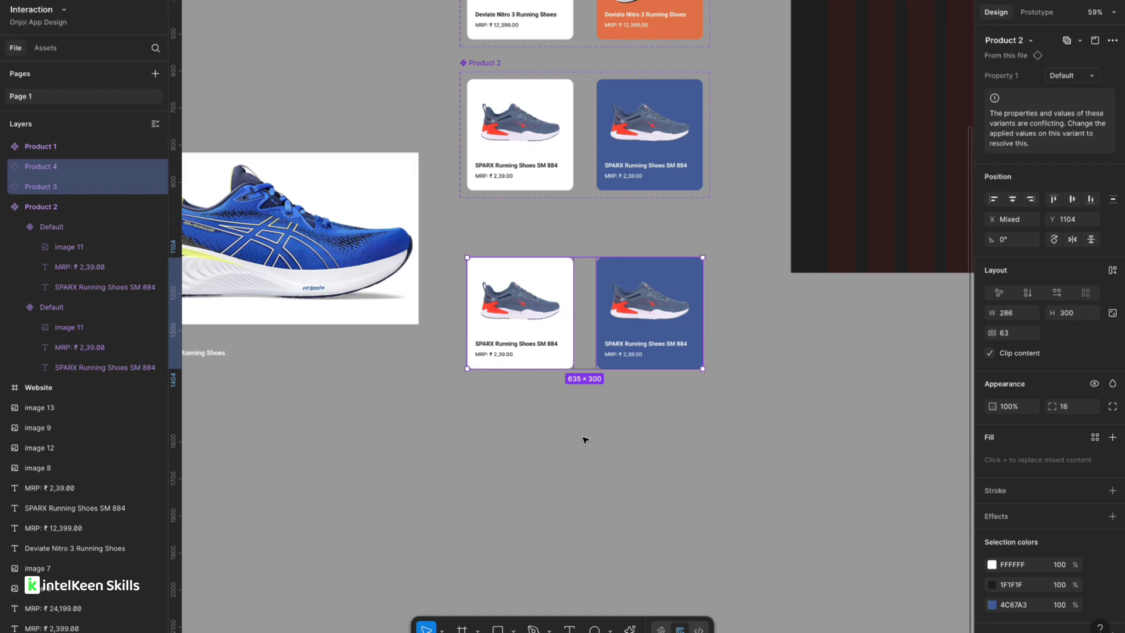
pyautogui.click(585, 442)
pyautogui.scroll(5, 537, 293)
pyautogui.click(483, 322)
pyautogui.rightClick(484, 323)
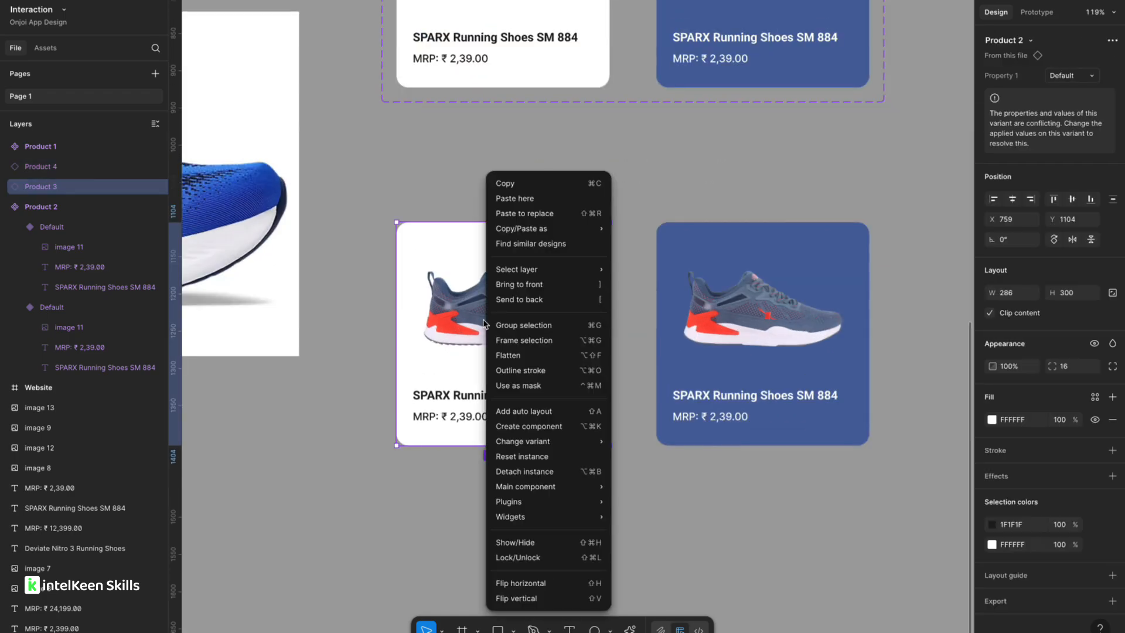
pyautogui.click(518, 475)
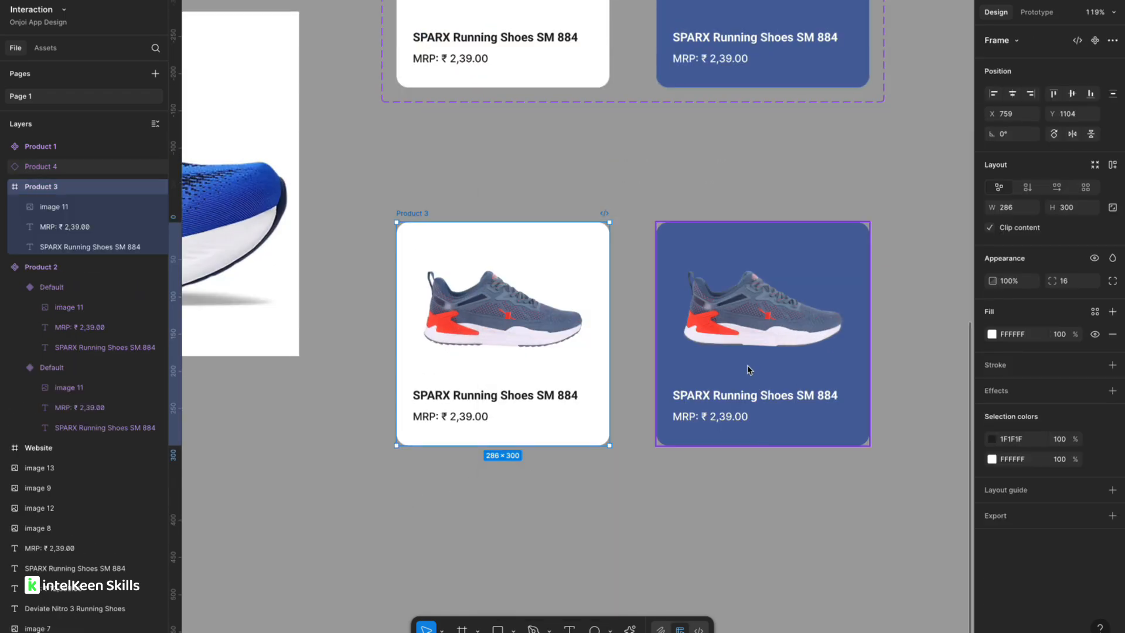
pyautogui.click(746, 345)
pyautogui.rightClick(746, 346)
pyautogui.moveTo(780, 450)
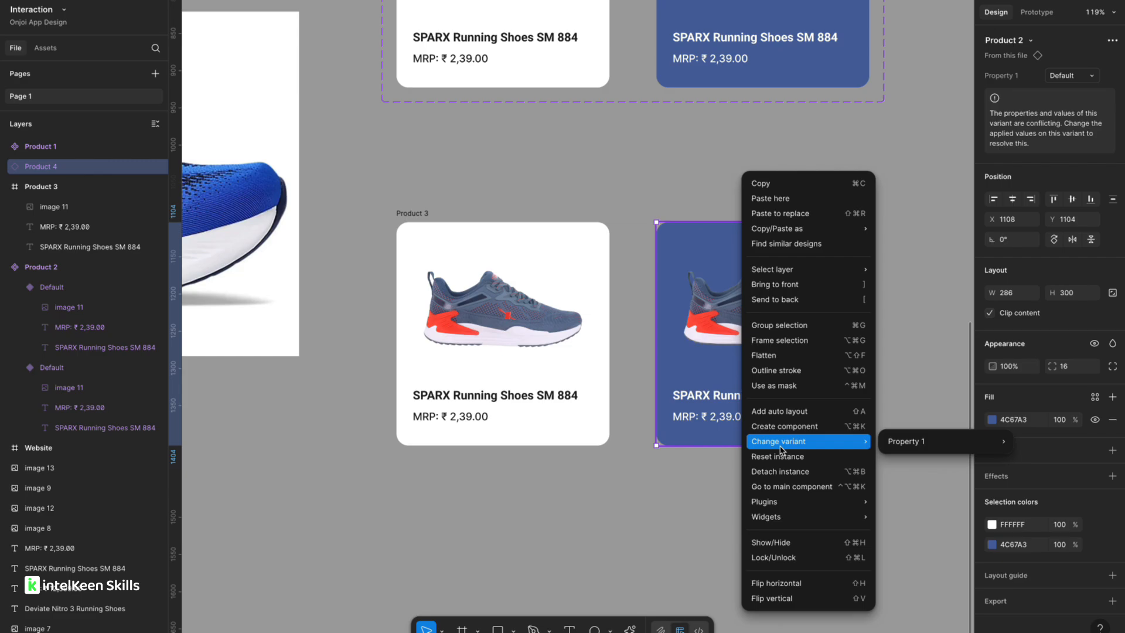
pyautogui.click(780, 472)
# Place the teal SG Spectrum shoe image into the left copied card in place of the SPARX shoe.
pyautogui.click(570, 467)
pyautogui.scroll(-5, 570, 466)
pyautogui.hscroll(-5, 566, 473)
pyautogui.scroll(-5, 566, 473)
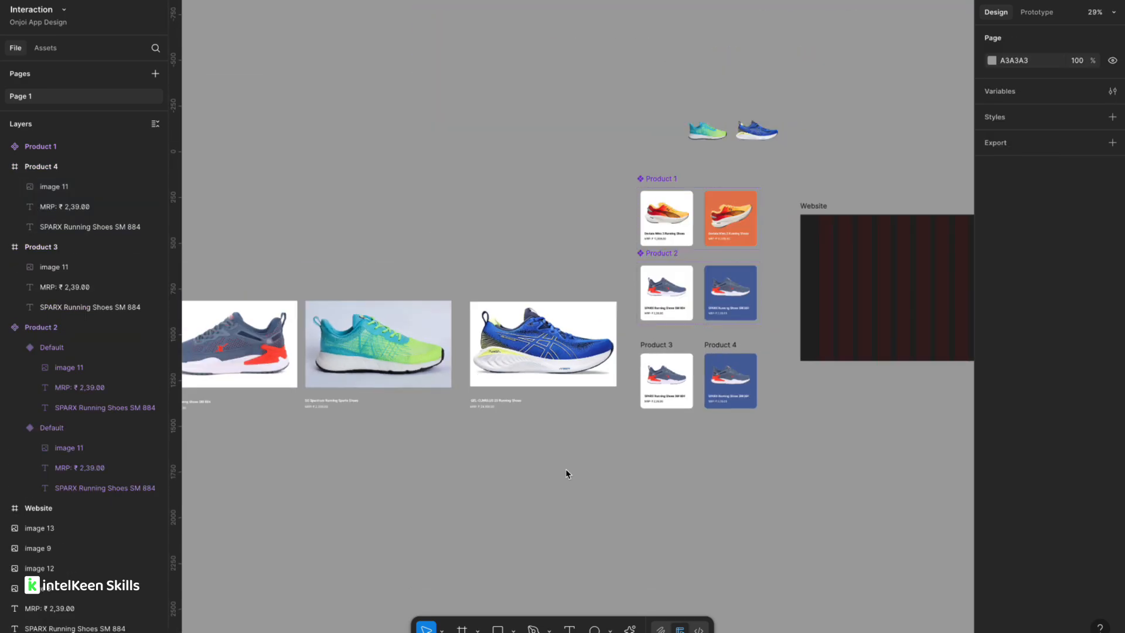
pyautogui.hscroll(-5, 399, 351)
pyautogui.scroll(-2, 398, 352)
pyautogui.scroll(-3, 398, 352)
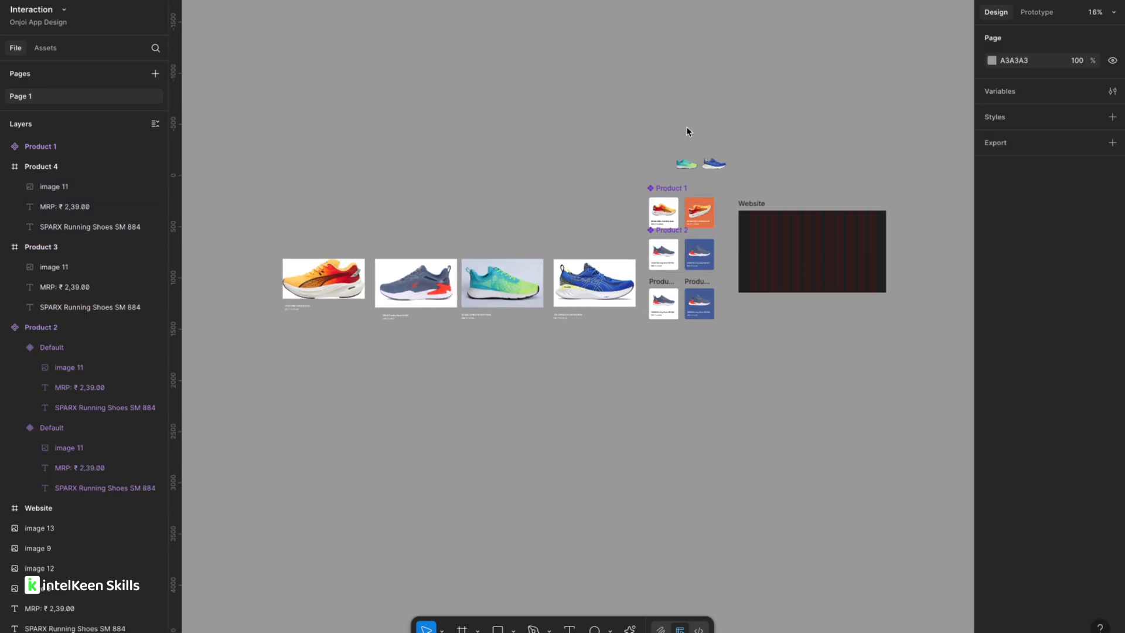
pyautogui.scroll(5, 733, 145)
pyautogui.click(610, 198)
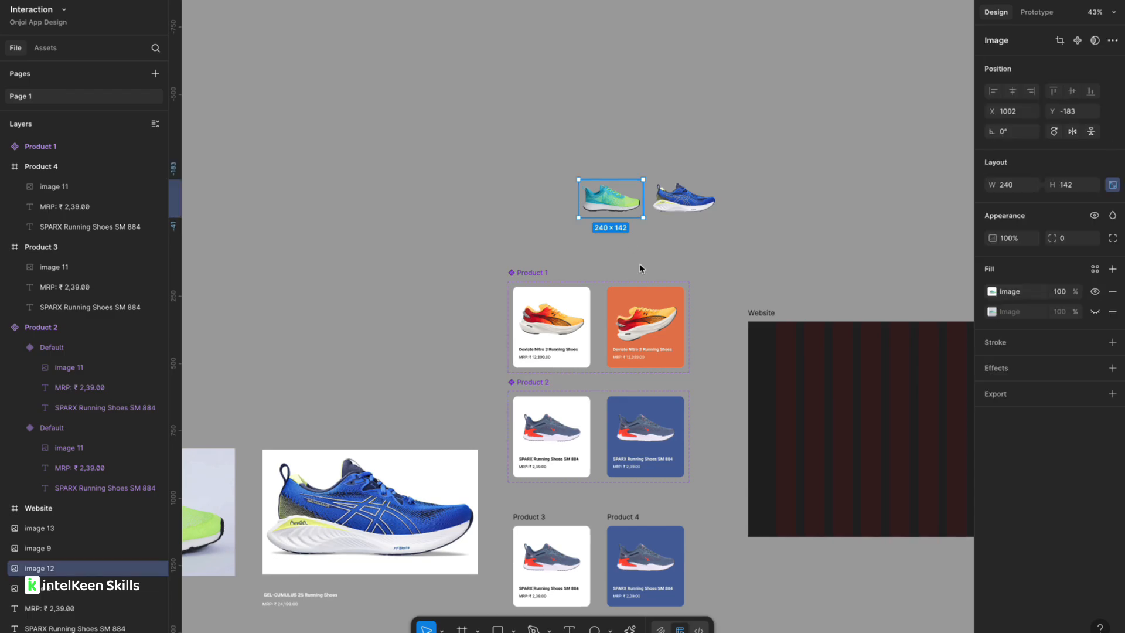
pyautogui.scroll(-5, 615, 291)
pyautogui.scroll(5, 445, 384)
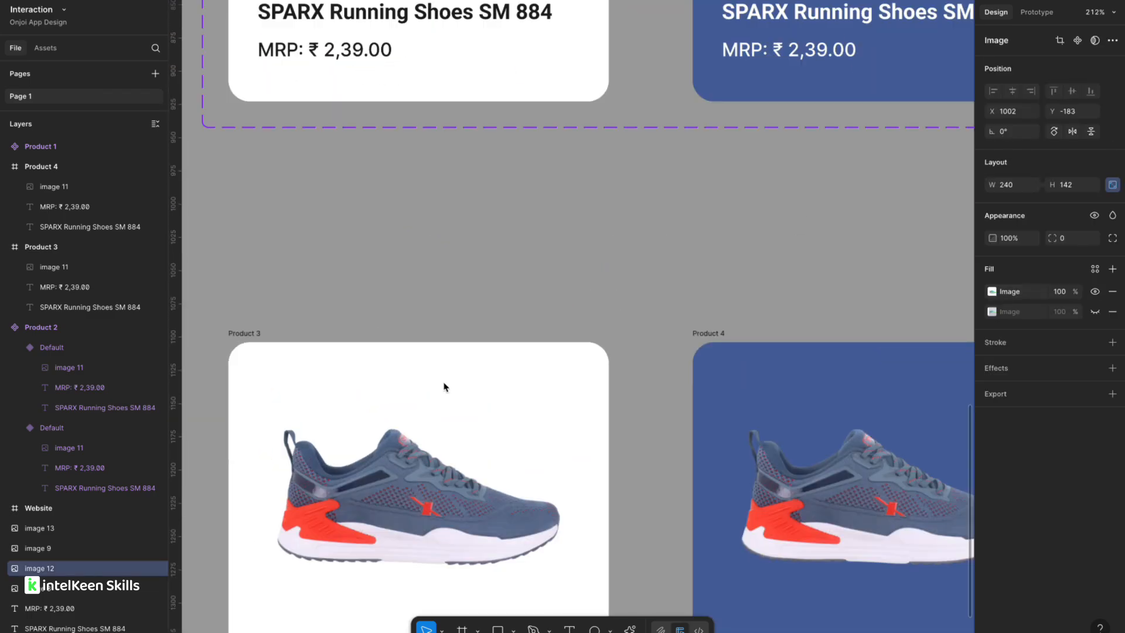
pyautogui.scroll(-3, 444, 387)
pyautogui.click(393, 344)
pyautogui.press('Escape')
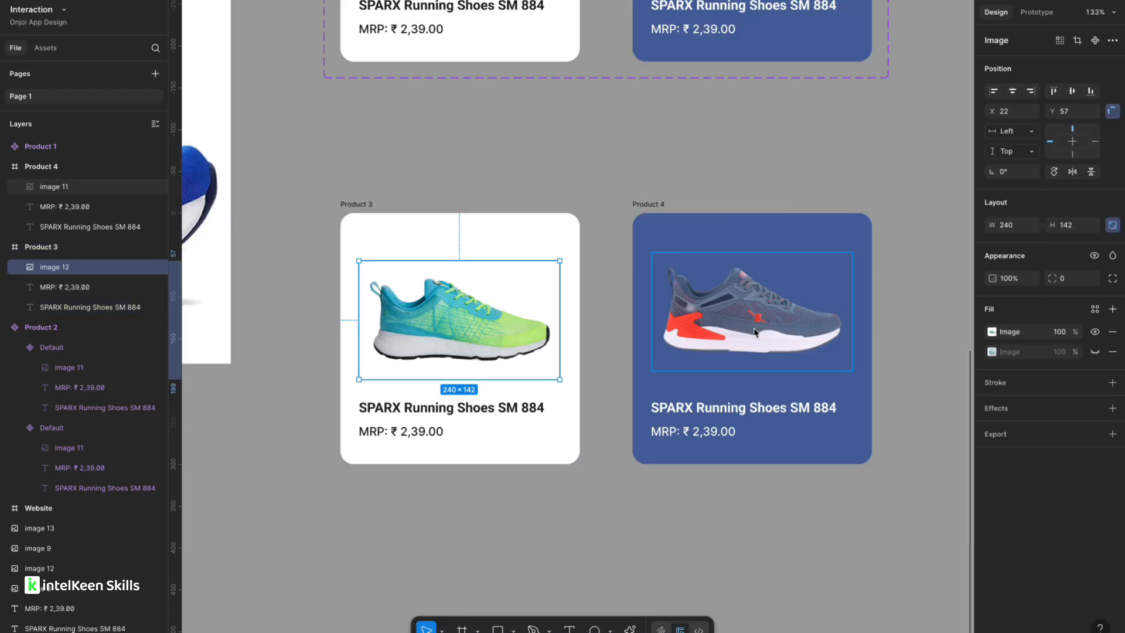
# Replace the right card's shoe with a copy of the teal shoe image and rotate it slightly upward.
pyautogui.click(733, 338)
pyautogui.press('Delete')
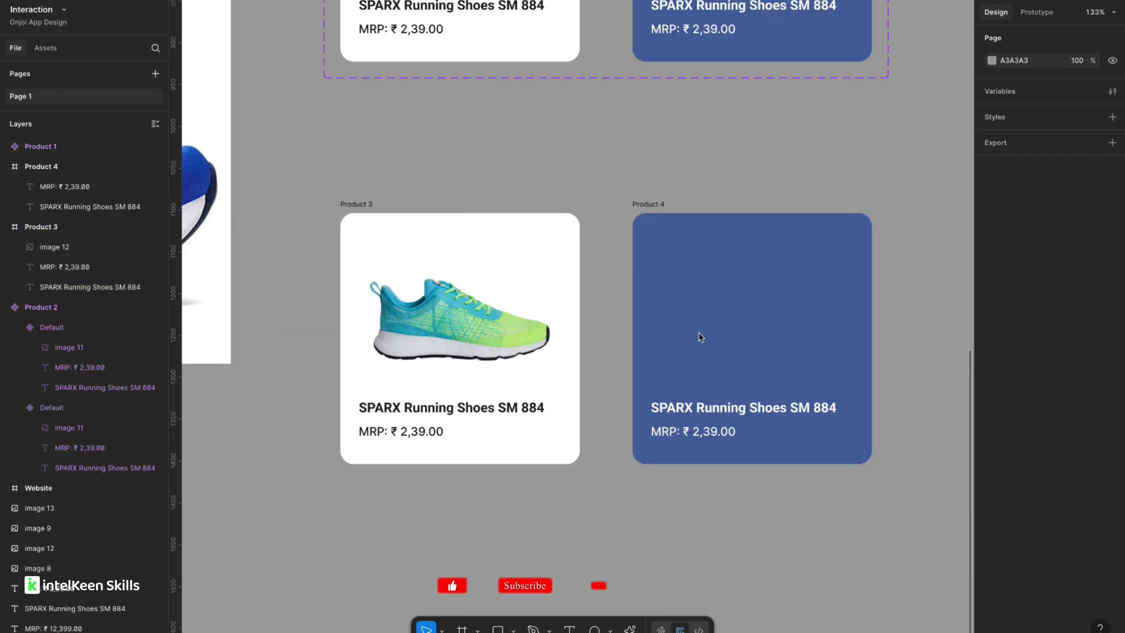
pyautogui.click(441, 346)
pyautogui.moveTo(453, 341); pyautogui.dragTo(751, 338)
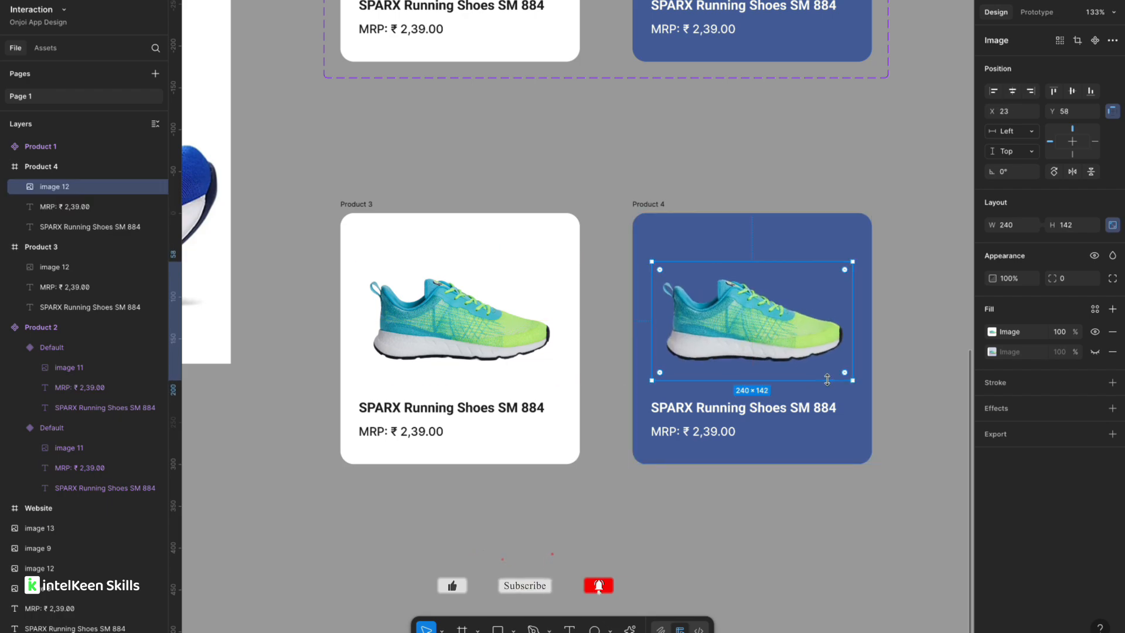
pyautogui.moveTo(860, 389); pyautogui.dragTo(856, 335)
# Change the right card's background fill to a green color.
pyautogui.click(669, 221)
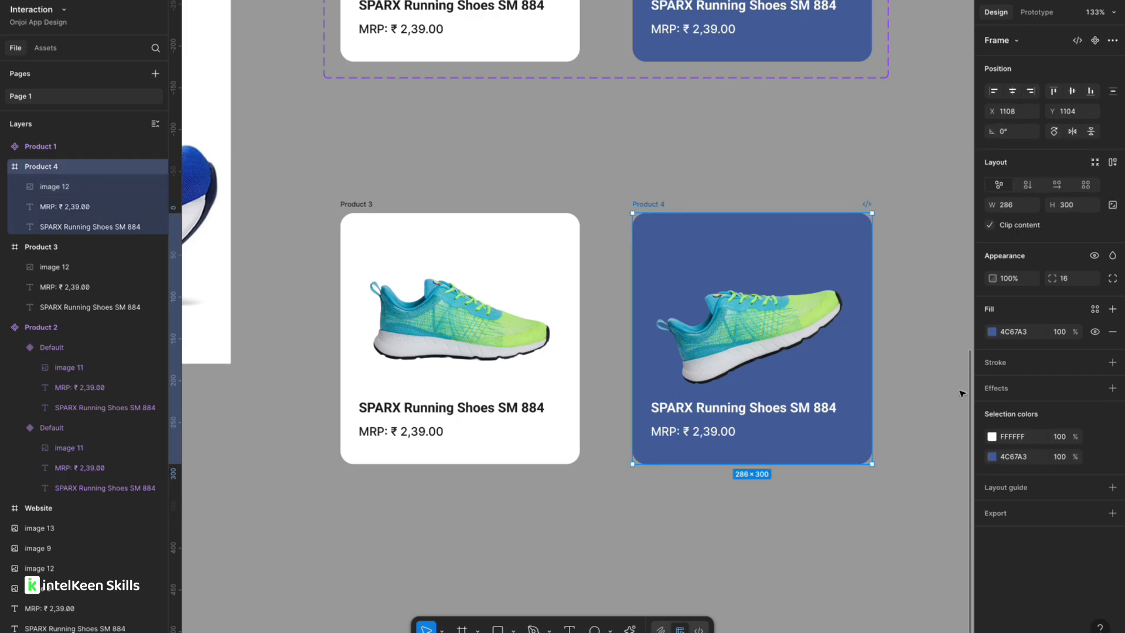
pyautogui.click(992, 332)
pyautogui.click(819, 321)
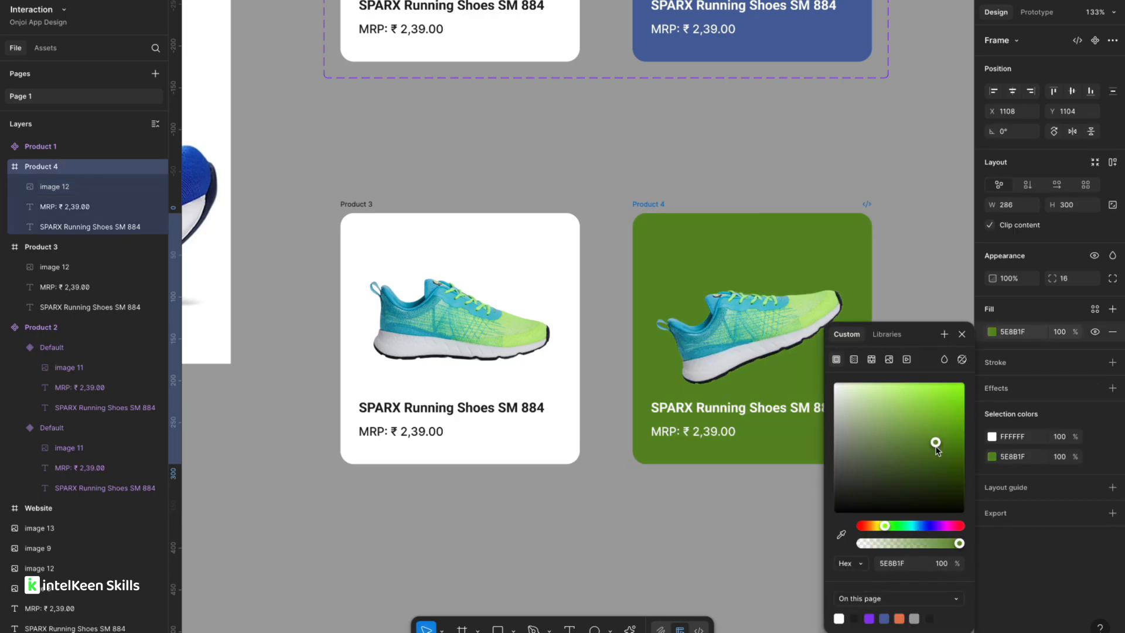
pyautogui.click(648, 170)
# Copy the SG Spectrum title into the left card and shorten it to "SG Spectrum Running Shoes".
pyautogui.scroll(-5, 648, 169)
pyautogui.hscroll(-8, 414, 285)
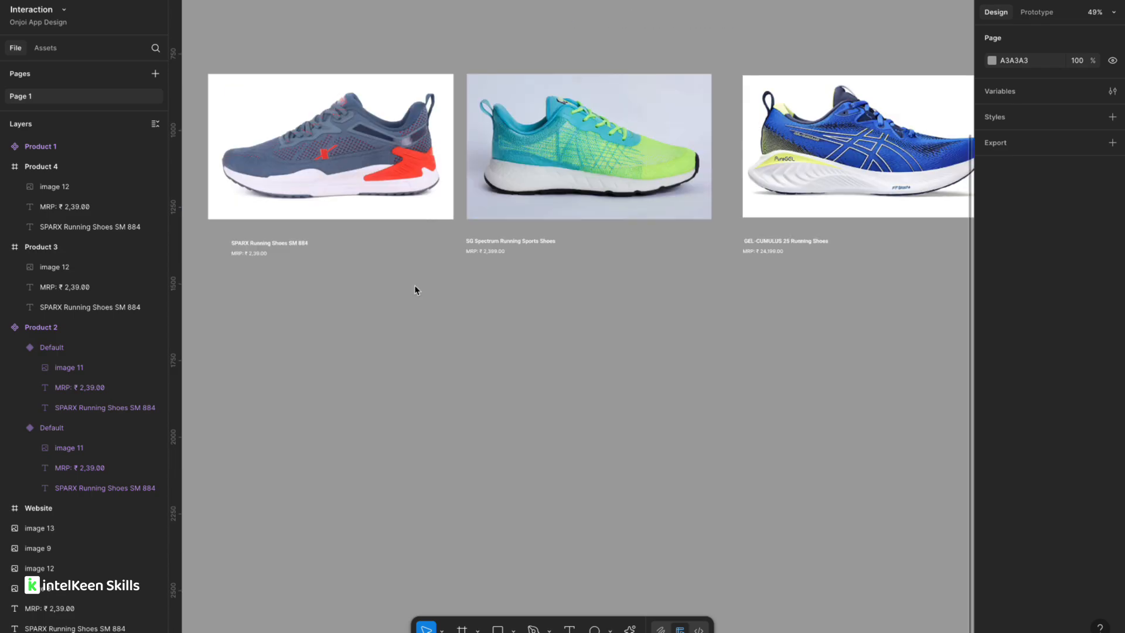
pyautogui.scroll(5, 400, 243)
pyautogui.click(392, 259)
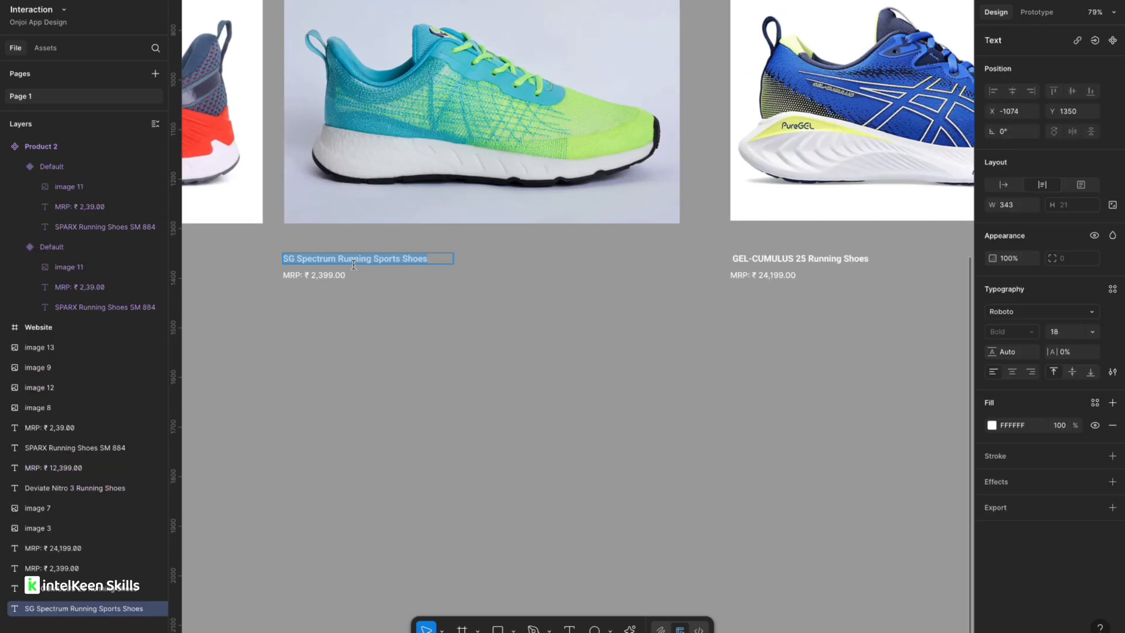
pyautogui.scroll(-3, 391, 261)
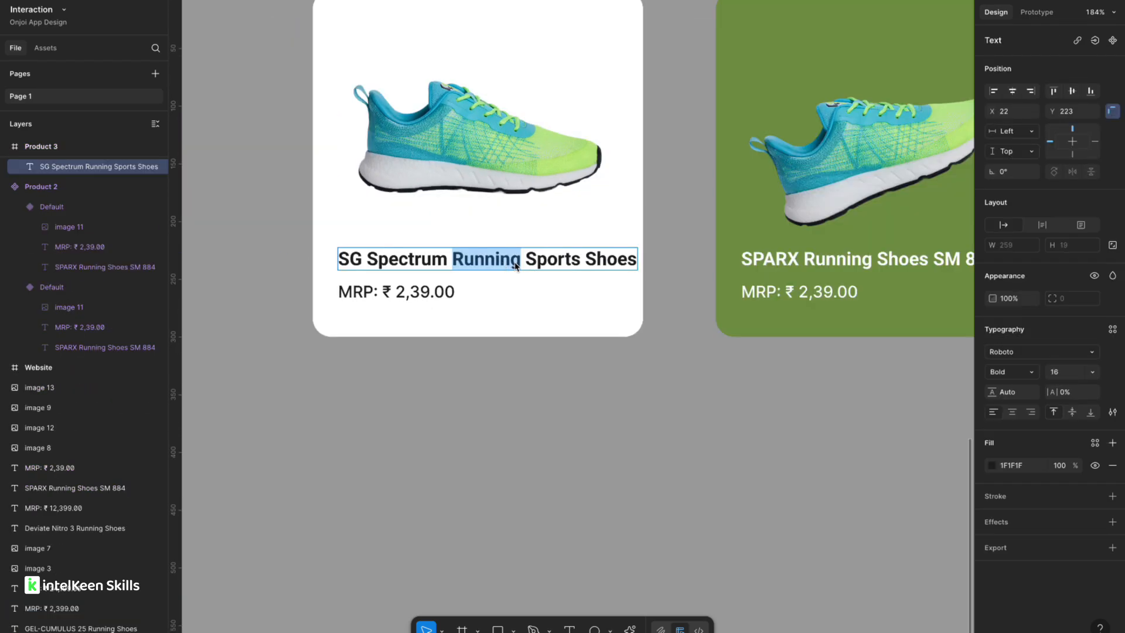
pyautogui.doubleClick(539, 265)
pyautogui.press('BackSpace')
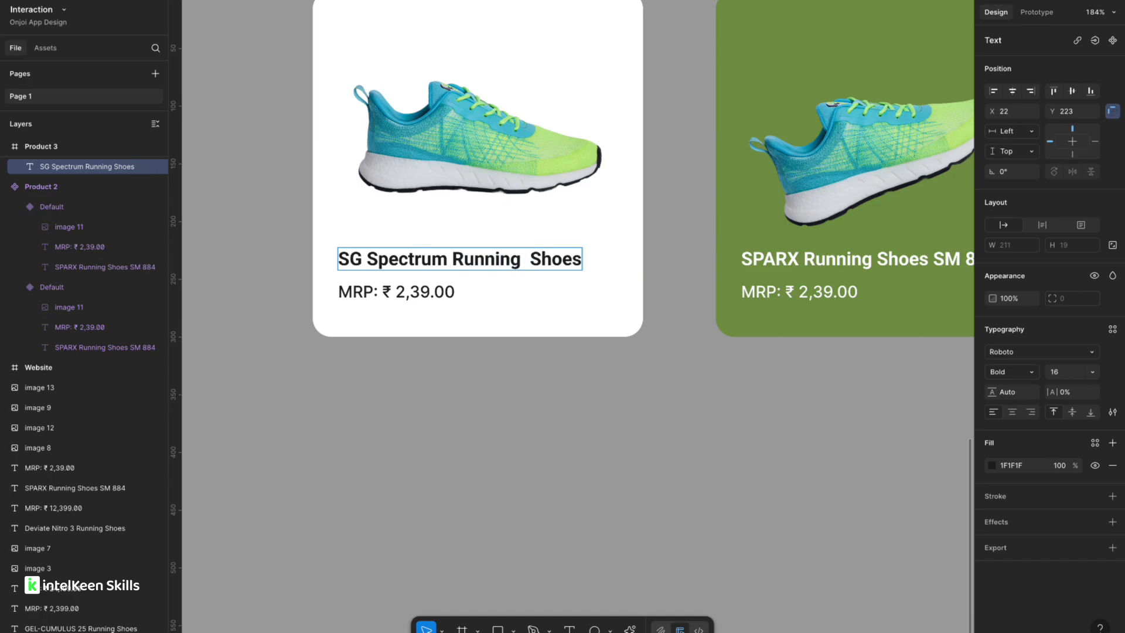
pyautogui.press('BackSpace')
# Paste "SG Spectrum Running Shoes" as the right card's title.
pyautogui.scroll(-5, 536, 258)
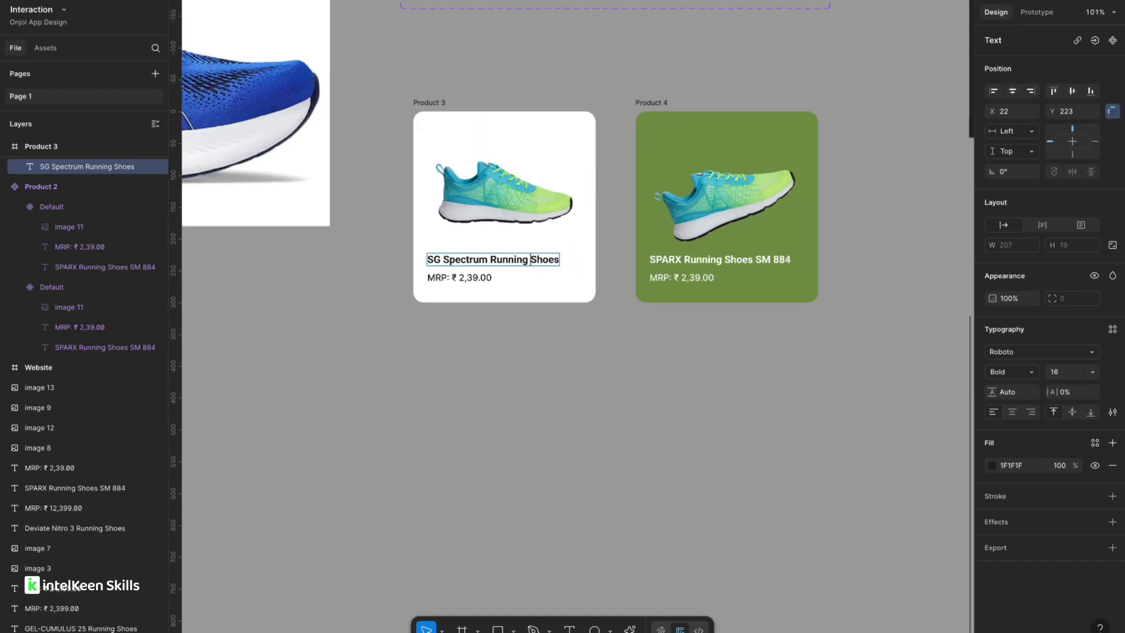
pyautogui.hotkey('ctrl', 'a')
pyautogui.hotkey('ctrl', 'c')
pyautogui.doubleClick(659, 261)
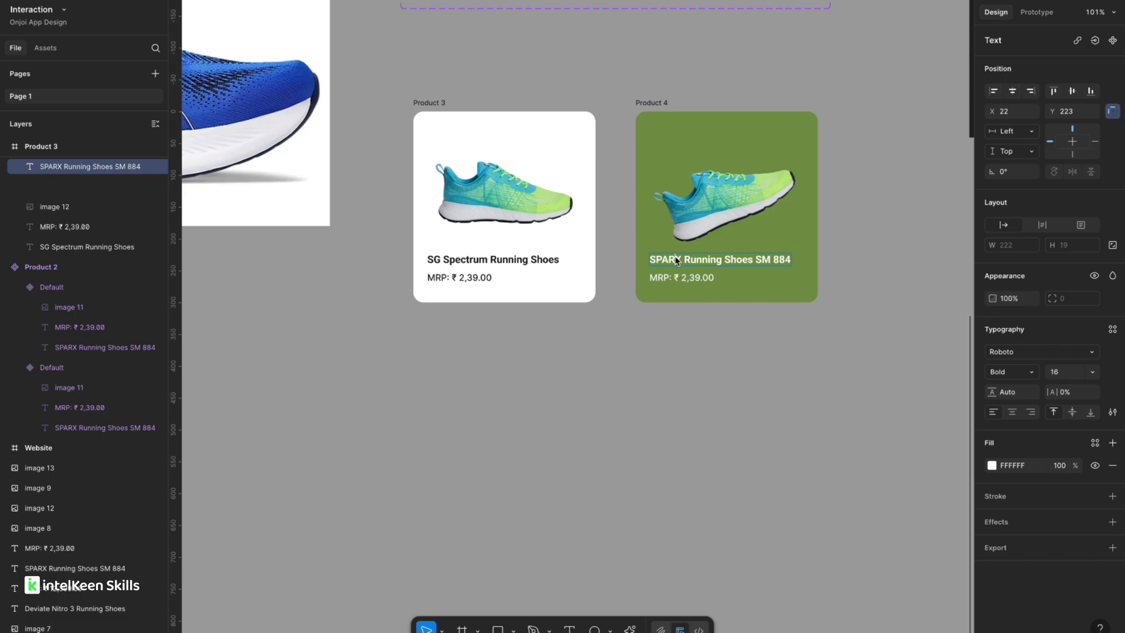
pyautogui.hotkey('ctrl', 'a')
pyautogui.scroll(5, 662, 260)
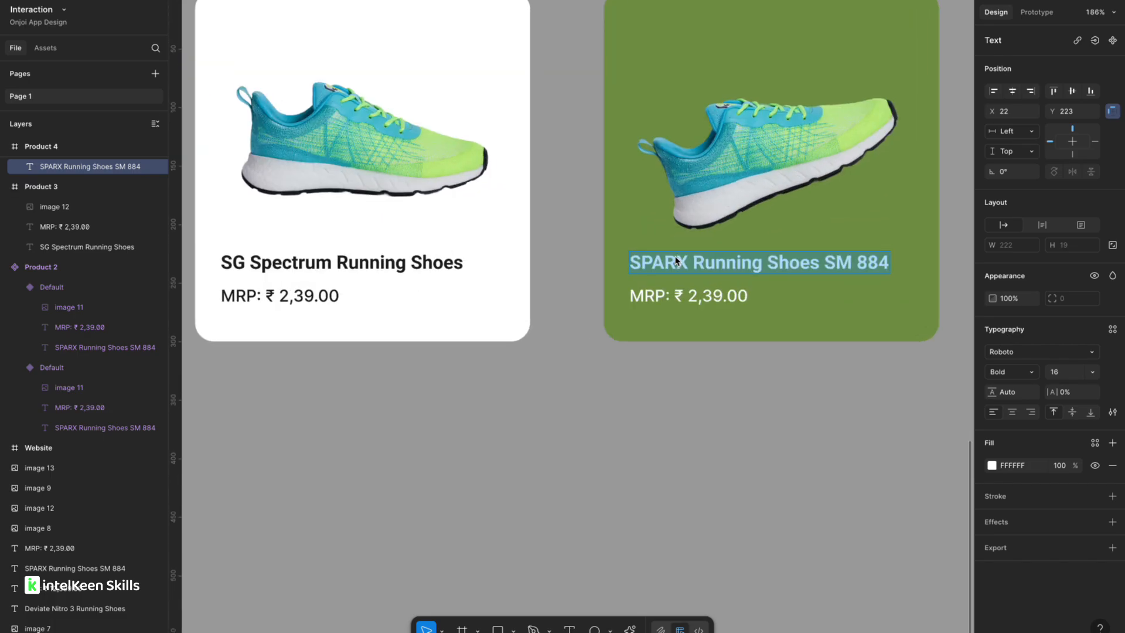
pyautogui.hotkey('ctrl', 'v')
# Copy the original "MRP: ₹ 2,399.00" price text into both cards' price texts.
pyautogui.scroll(-5, 677, 261)
pyautogui.hscroll(-5, 483, 345)
pyautogui.scroll(-4, 483, 345)
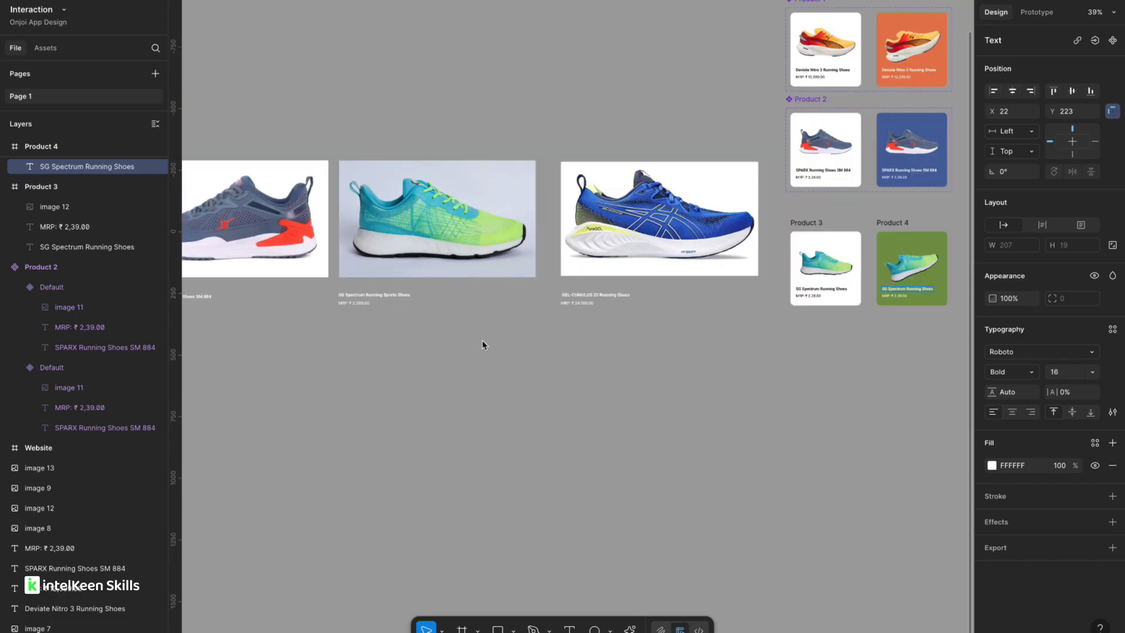
pyautogui.scroll(5, 380, 296)
pyautogui.doubleClick(314, 318)
pyautogui.hotkey('ctrl', 'a')
pyautogui.hotkey('ctrl', 'c')
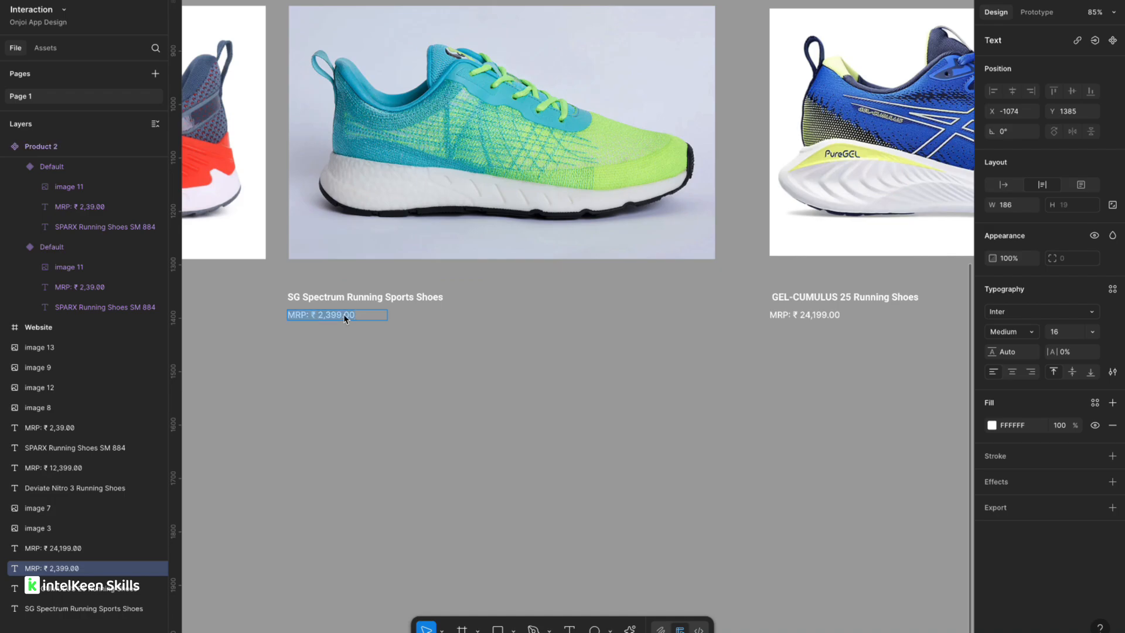
pyautogui.scroll(-3, 344, 318)
pyautogui.hscroll(5, 537, 316)
pyautogui.scroll(5, 576, 319)
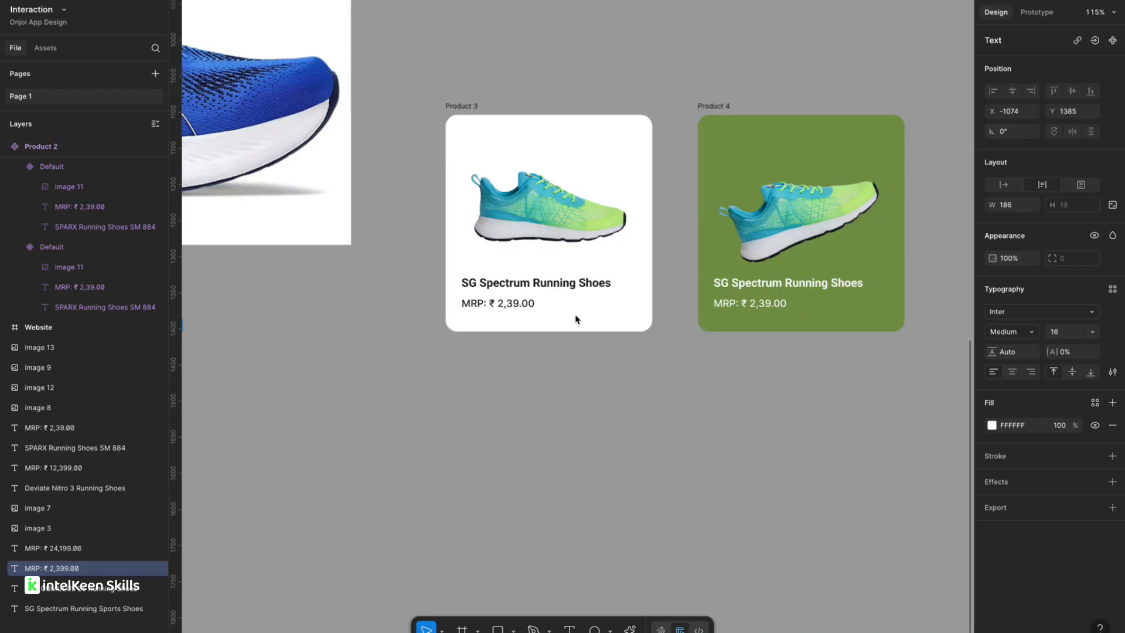
pyautogui.doubleClick(480, 306)
pyautogui.hotkey('ctrl', 'v')
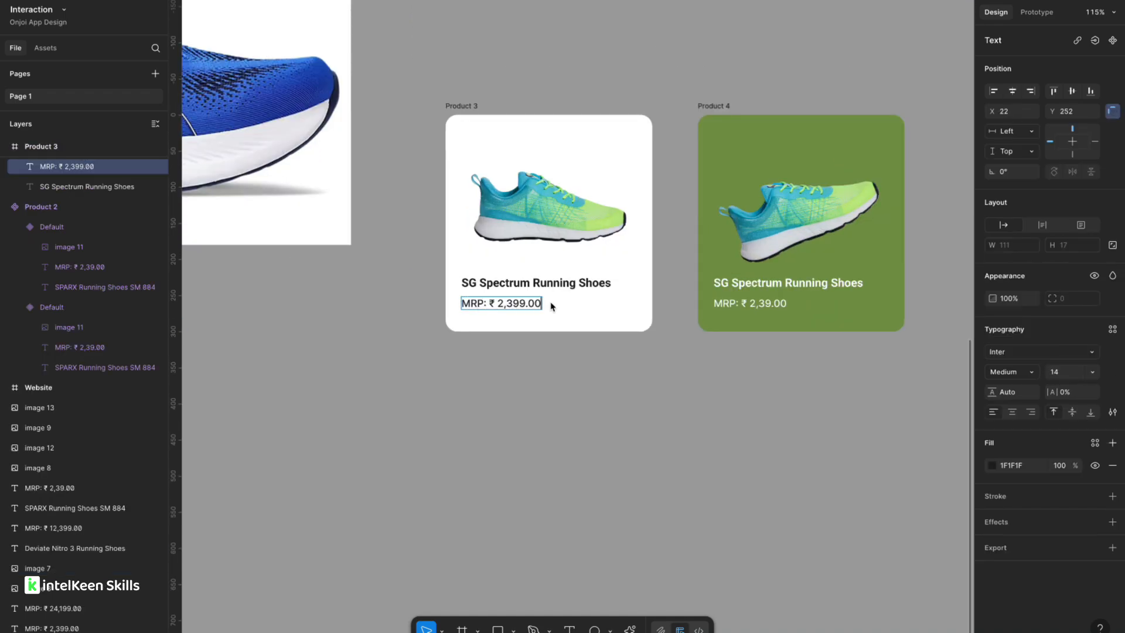
pyautogui.doubleClick(760, 307)
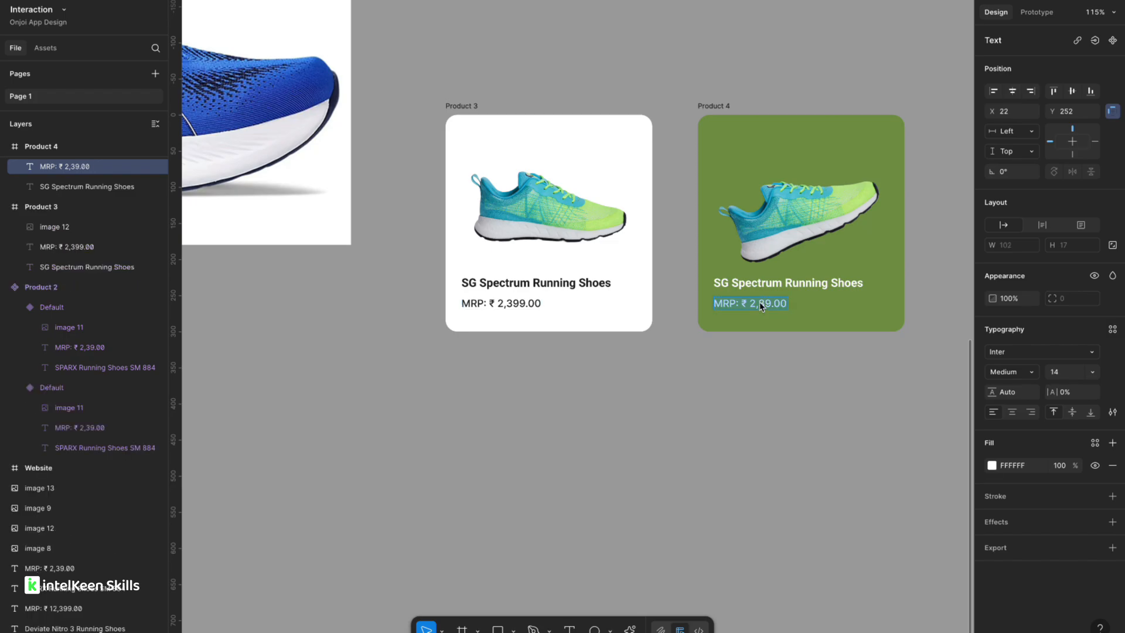
pyautogui.hotkey('ctrl', 'v')
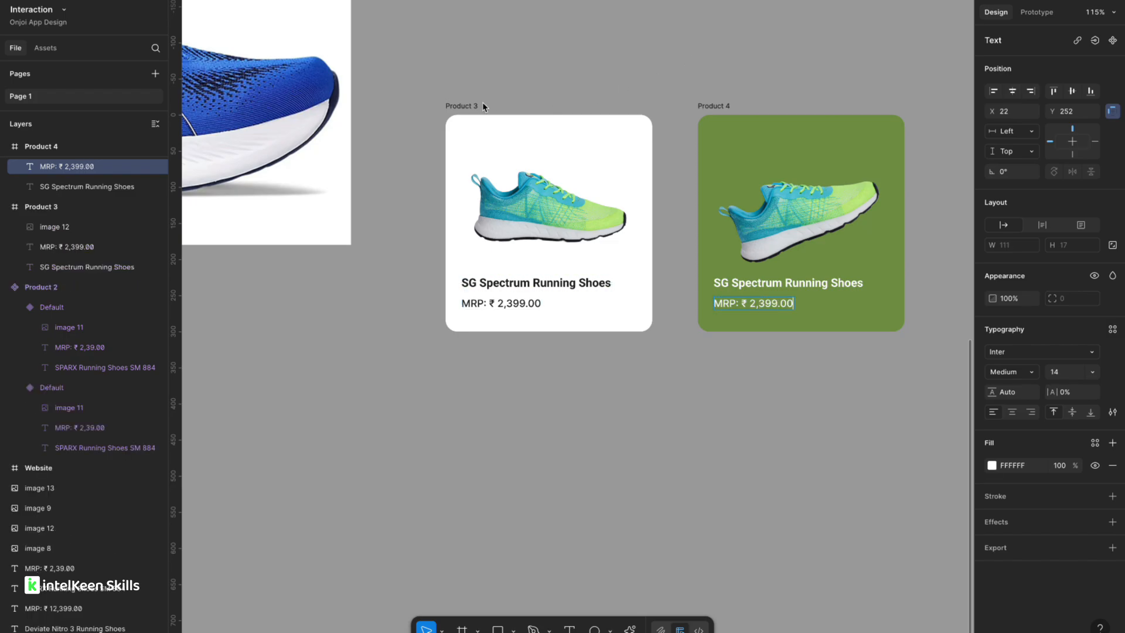
# Convert both new cards, Product 3 and Product 4, into components.
pyautogui.click(460, 106)
pyautogui.rightClick(465, 106)
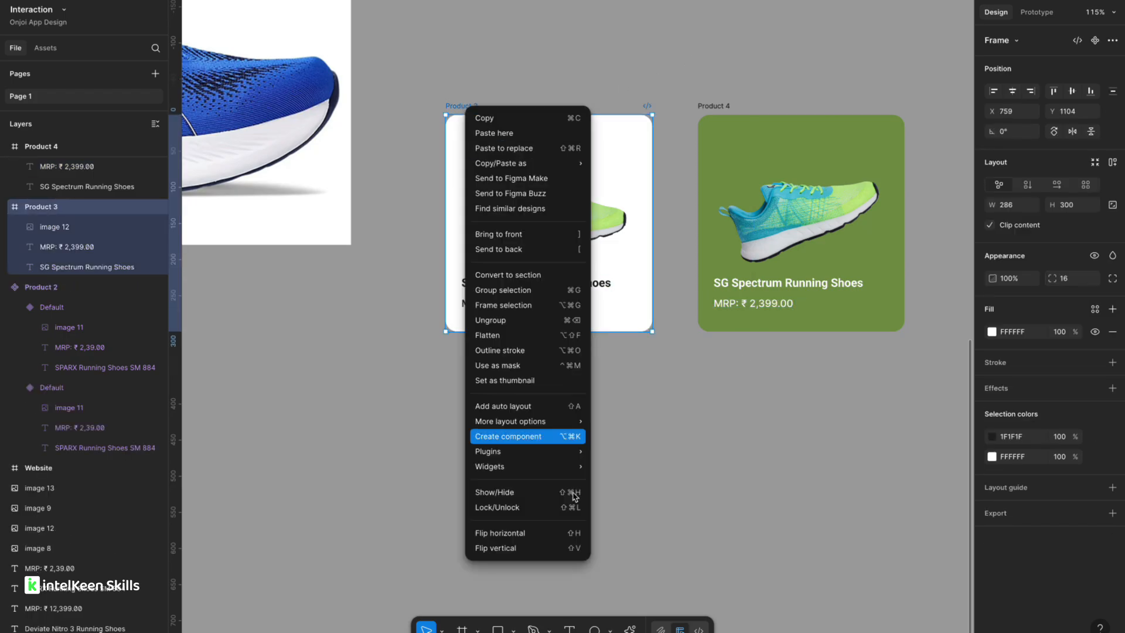
pyautogui.click(534, 436)
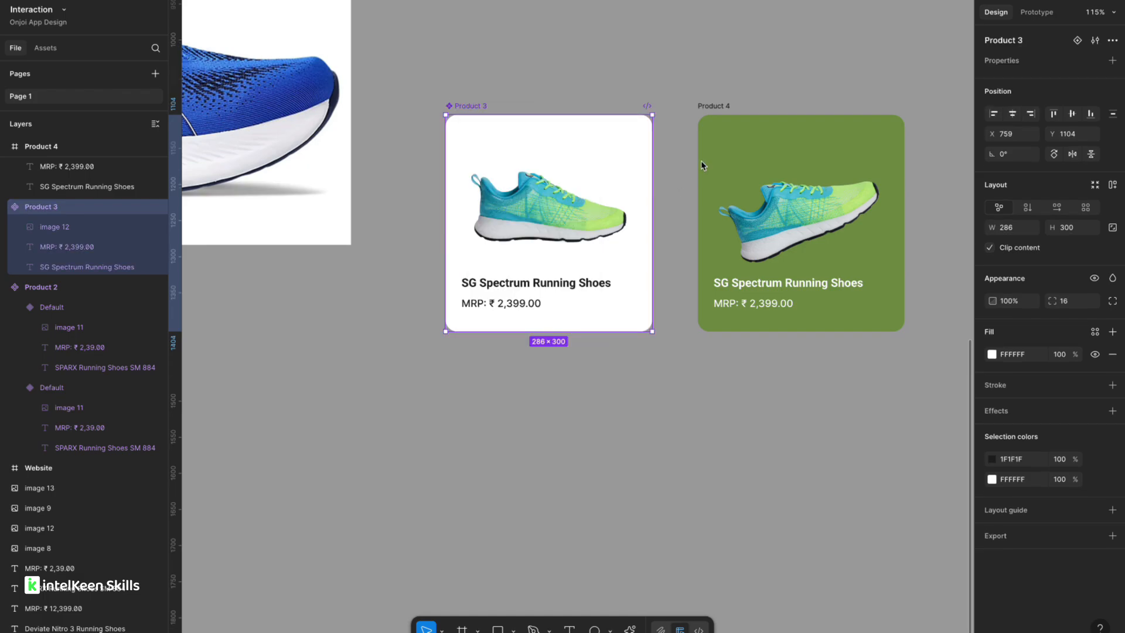
pyautogui.click(712, 105)
pyautogui.rightClick(725, 104)
pyautogui.moveTo(783, 448)
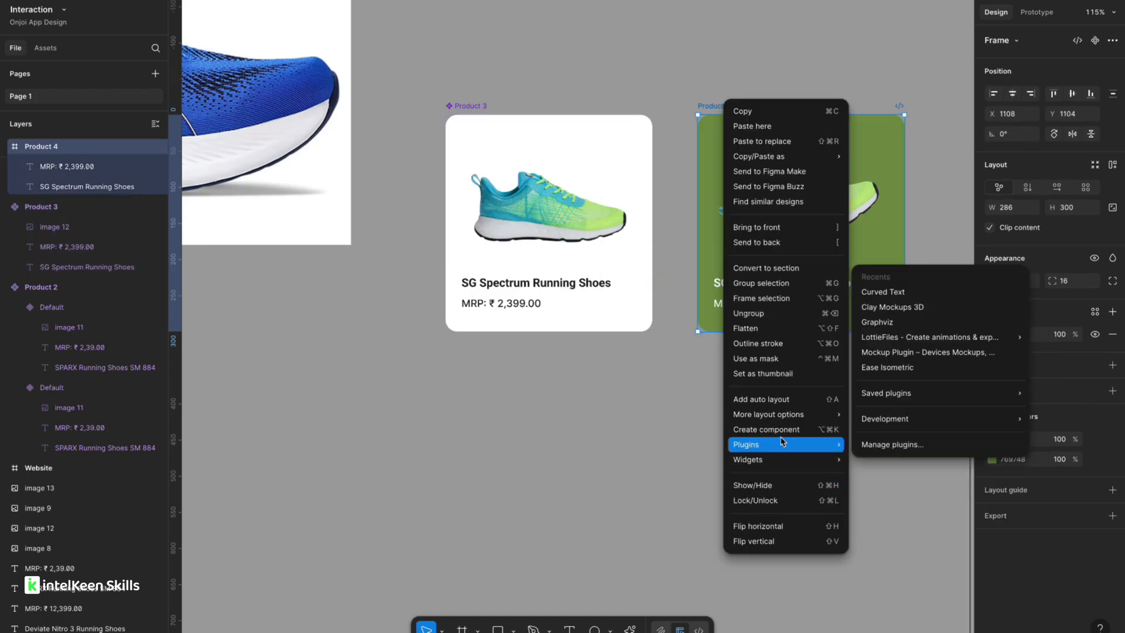
pyautogui.click(767, 429)
pyautogui.click(577, 459)
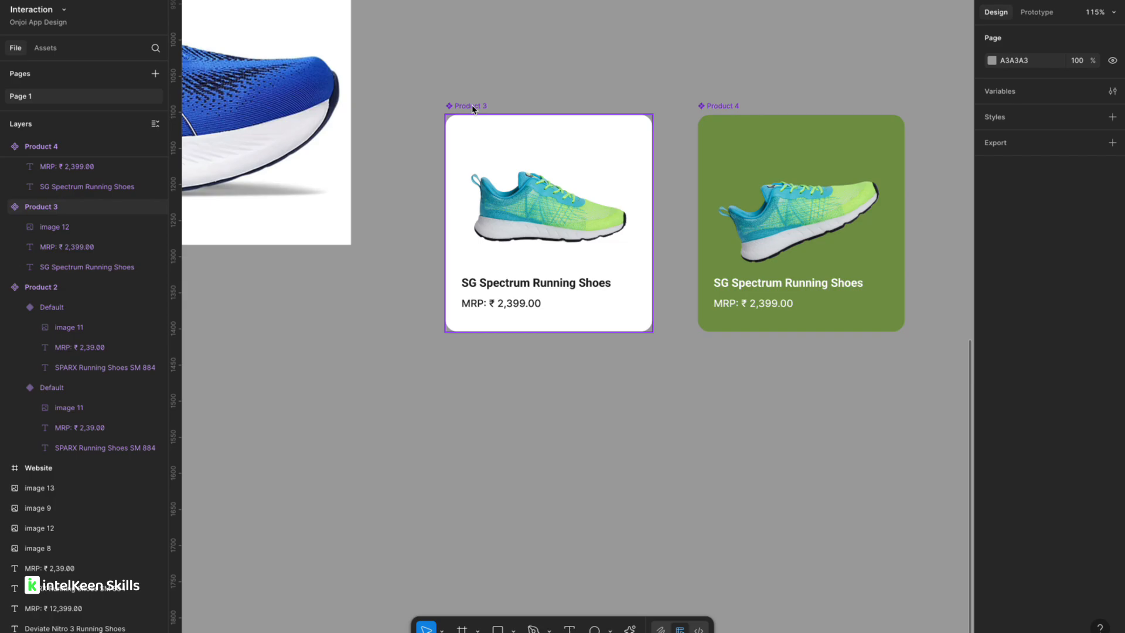
# Combine the Product 3 and Product 4 components as variants.
pyautogui.click(473, 106)
pyautogui.keyDown('shift'); pyautogui.click(723, 111); pyautogui.keyUp('shift')
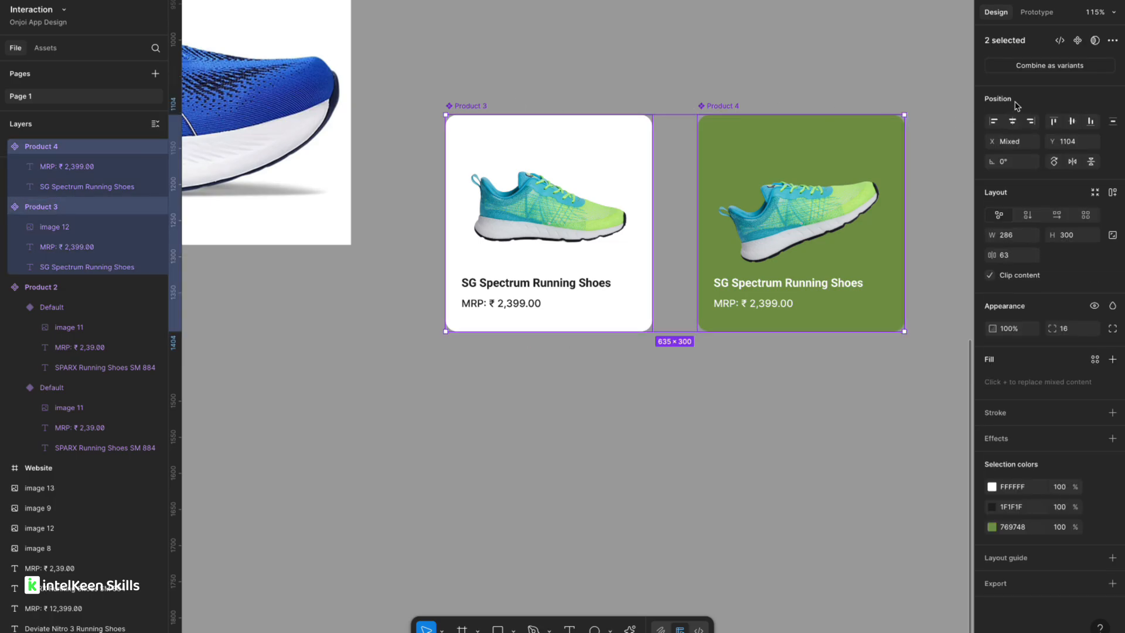
pyautogui.click(1050, 66)
pyautogui.doubleClick(461, 90)
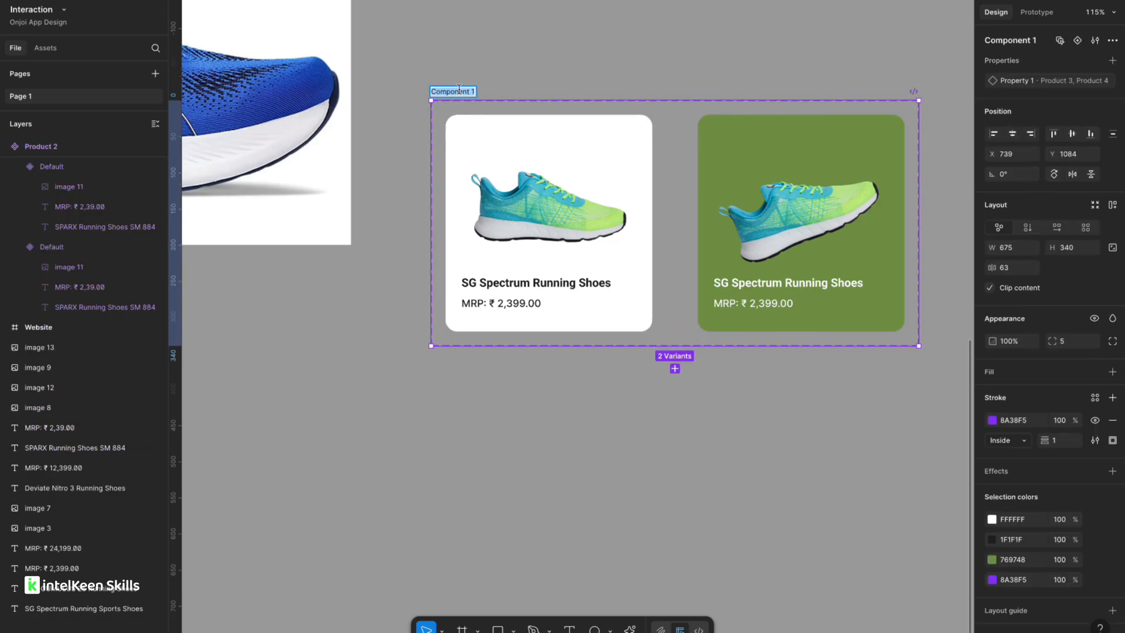
pyautogui.click(393, 104)
# Rename the new variant set to "Product 3".
pyautogui.scroll(5, 393, 104)
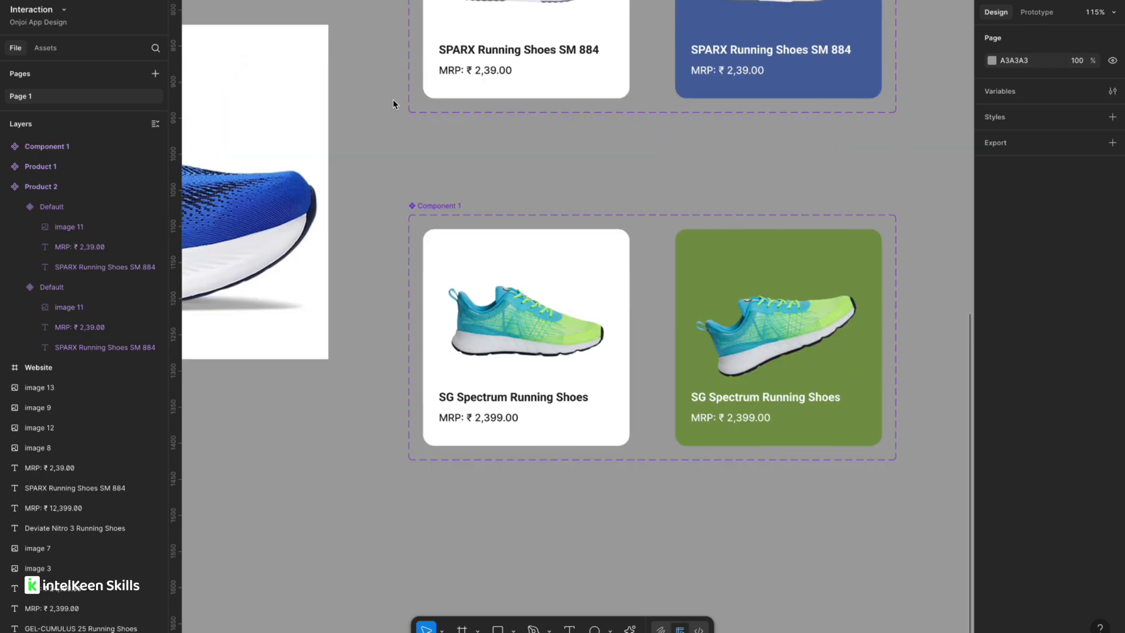
pyautogui.scroll(-3, 394, 104)
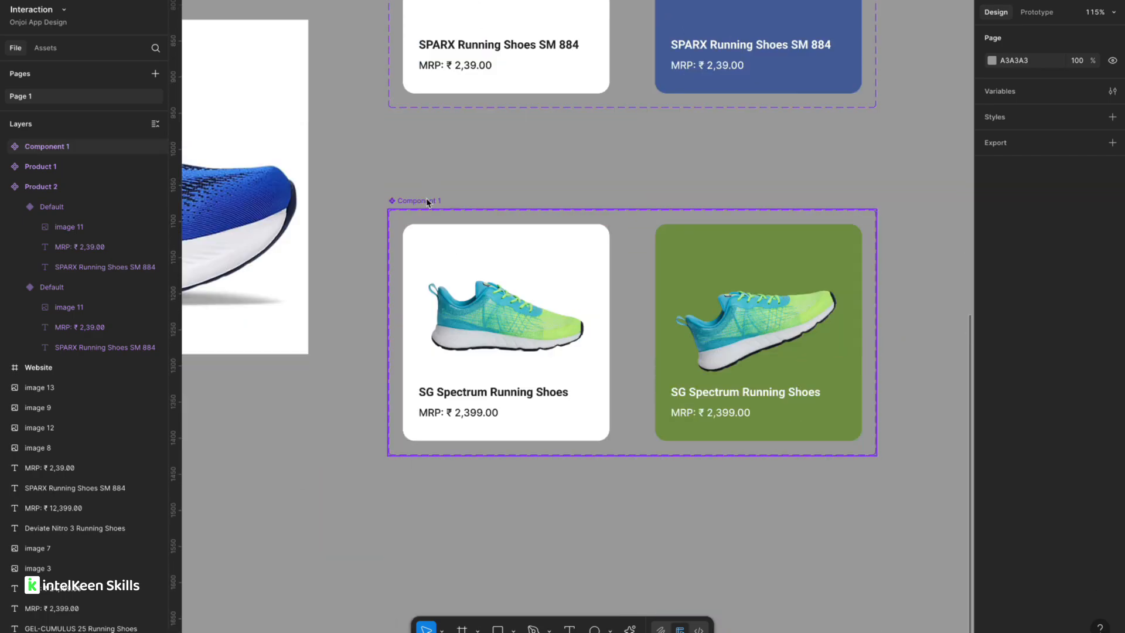
pyautogui.doubleClick(426, 201)
pyautogui.write('Produc')
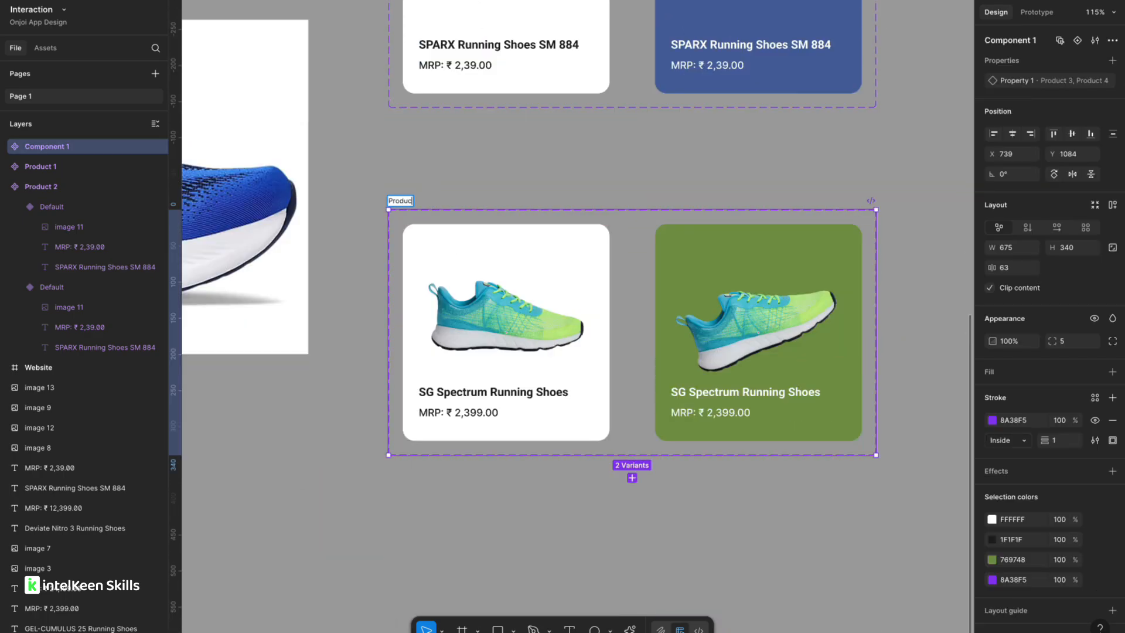
pyautogui.click(548, 180)
pyautogui.scroll(-1, 550, 183)
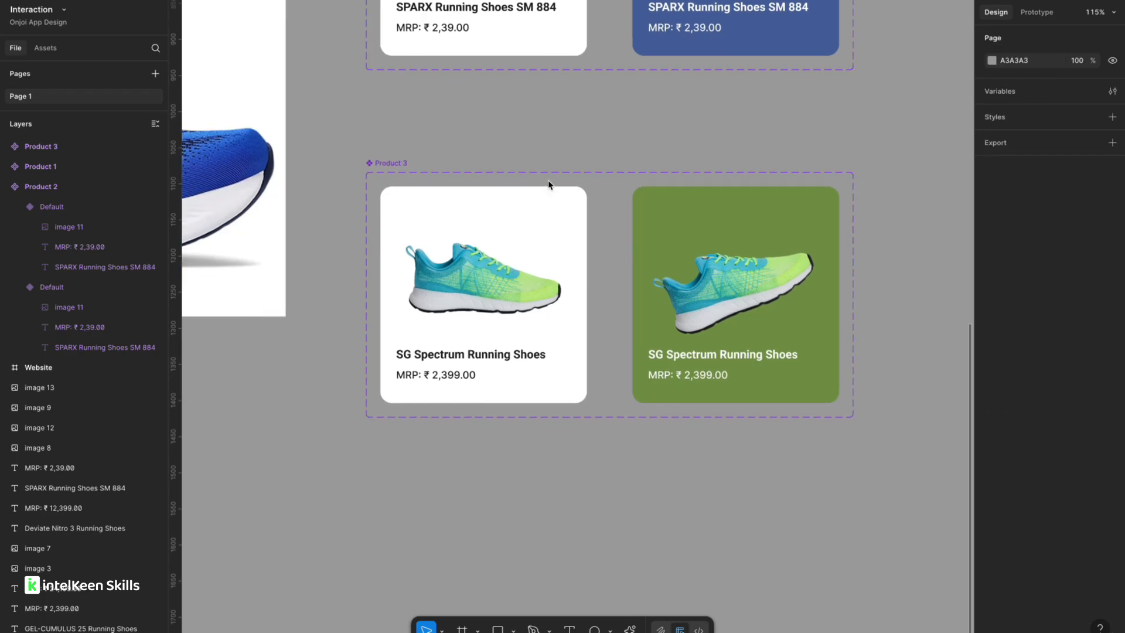
# Add a While hovering interaction from the Product 3 variant to the Product 4 variant with Smart animate.
pyautogui.scroll(5, 535, 241)
pyautogui.click(526, 282)
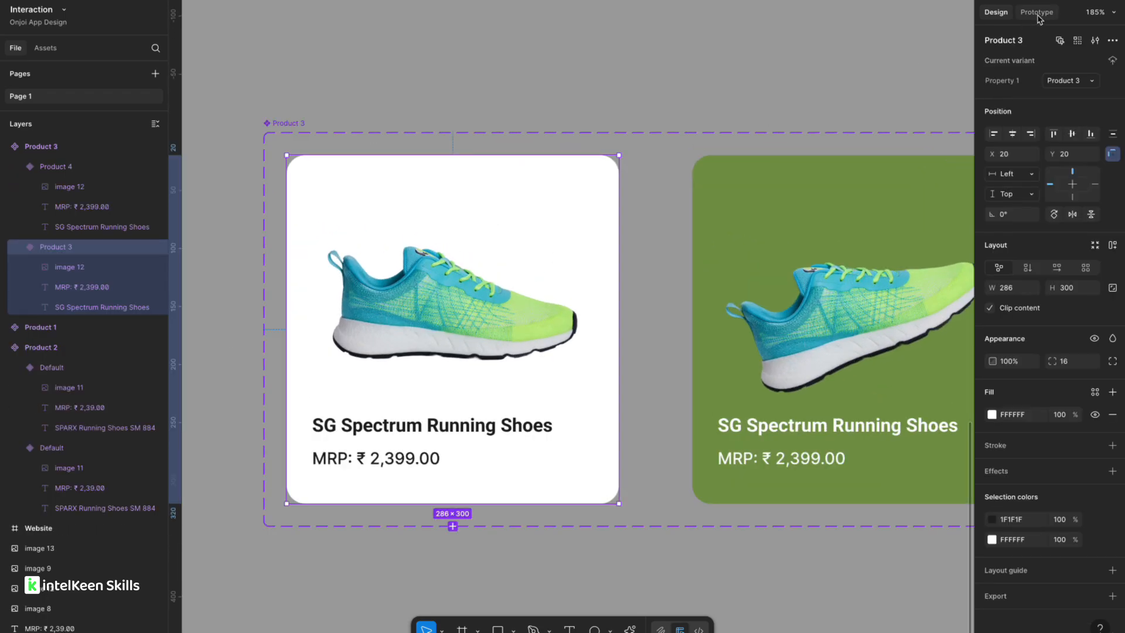
pyautogui.click(1036, 11)
pyautogui.moveTo(619, 329); pyautogui.dragTo(720, 335)
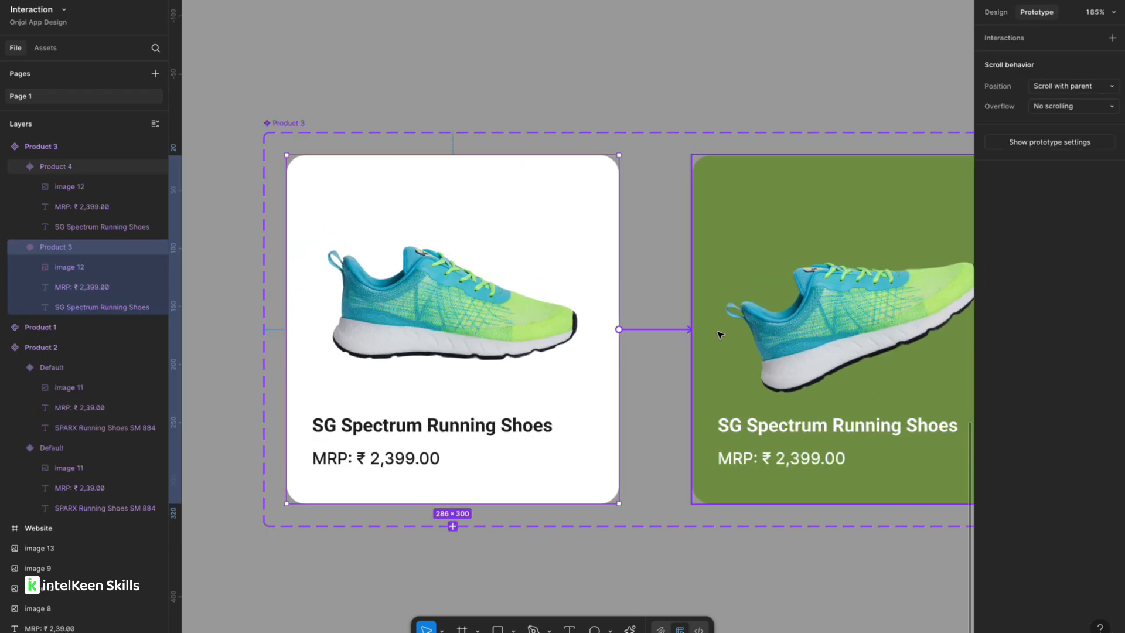
pyautogui.click(712, 388)
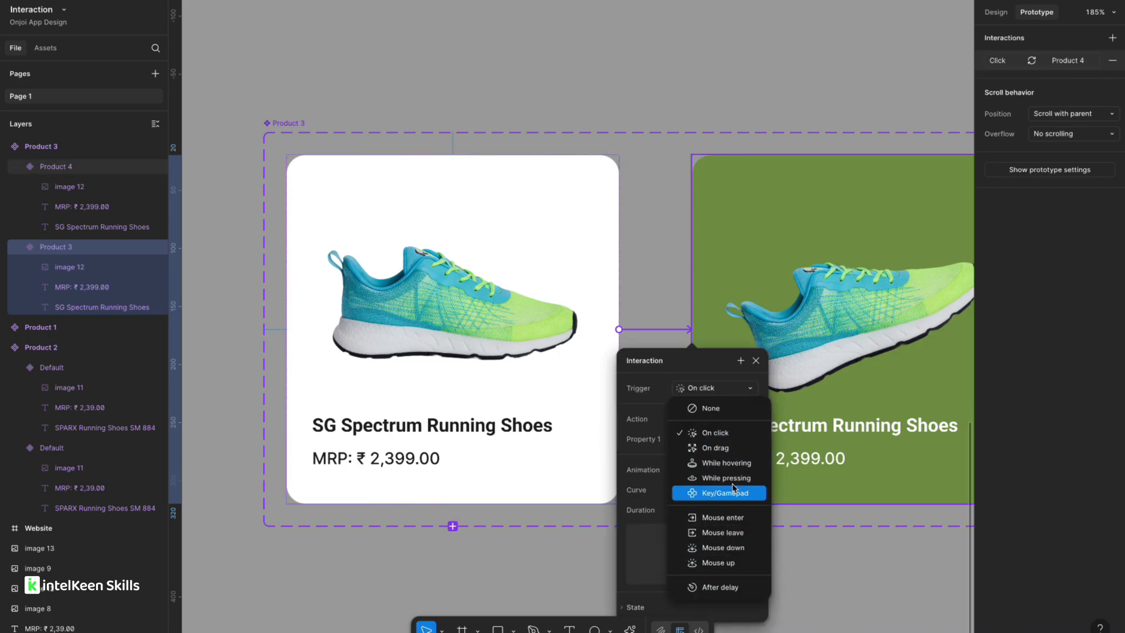
pyautogui.click(728, 463)
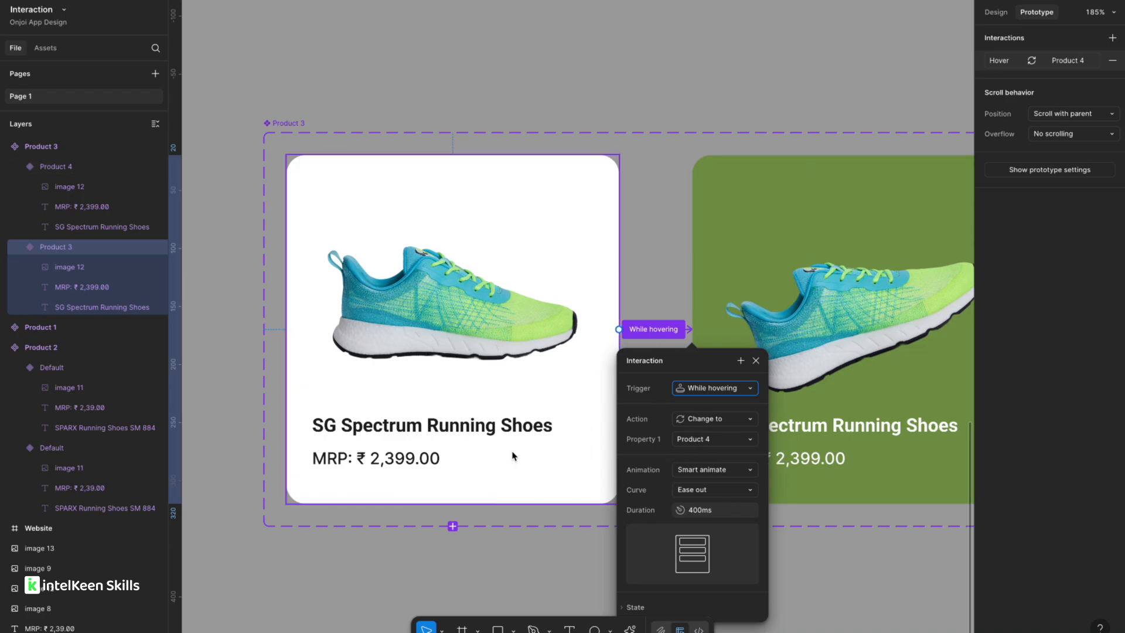
pyautogui.click(502, 554)
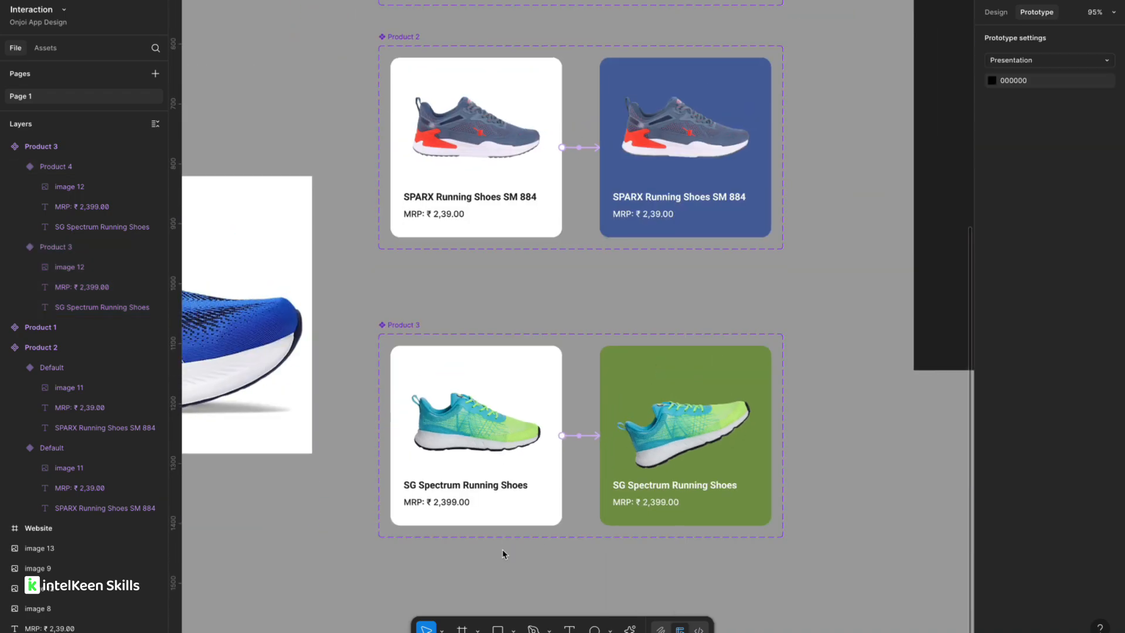
pyautogui.press('Up')
pyautogui.press('Up')
pyautogui.press('Up')
pyautogui.press('Up')
pyautogui.press('Up')
pyautogui.press('Up')
pyautogui.press('Up')
pyautogui.press('Up')
pyautogui.press('Up')
pyautogui.press('Up')
pyautogui.press('Up')
pyautogui.press('Up')
pyautogui.press('Up')
pyautogui.press('Up')
pyautogui.press('Up')
pyautogui.press('Up')
pyautogui.press('Up')
pyautogui.press('Up')
pyautogui.press('Up')
pyautogui.press('Up')
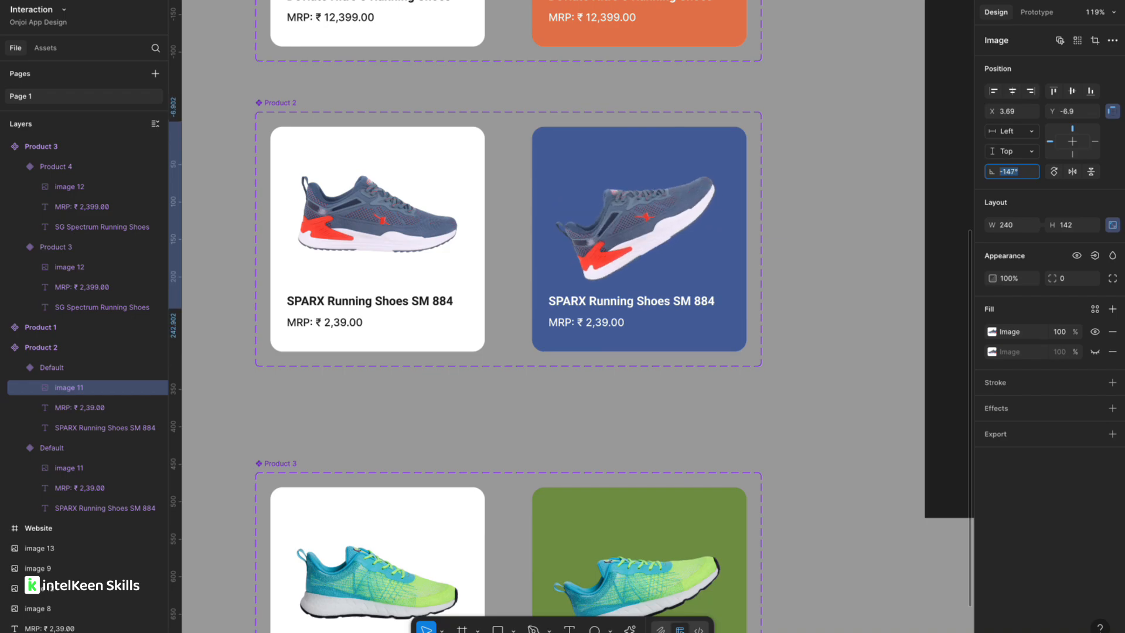
pyautogui.press('Down')
pyautogui.press('Down')
pyautogui.press('Down')
pyautogui.press('Down')
pyautogui.press('Down')
pyautogui.press('Down')
pyautogui.press('Down')
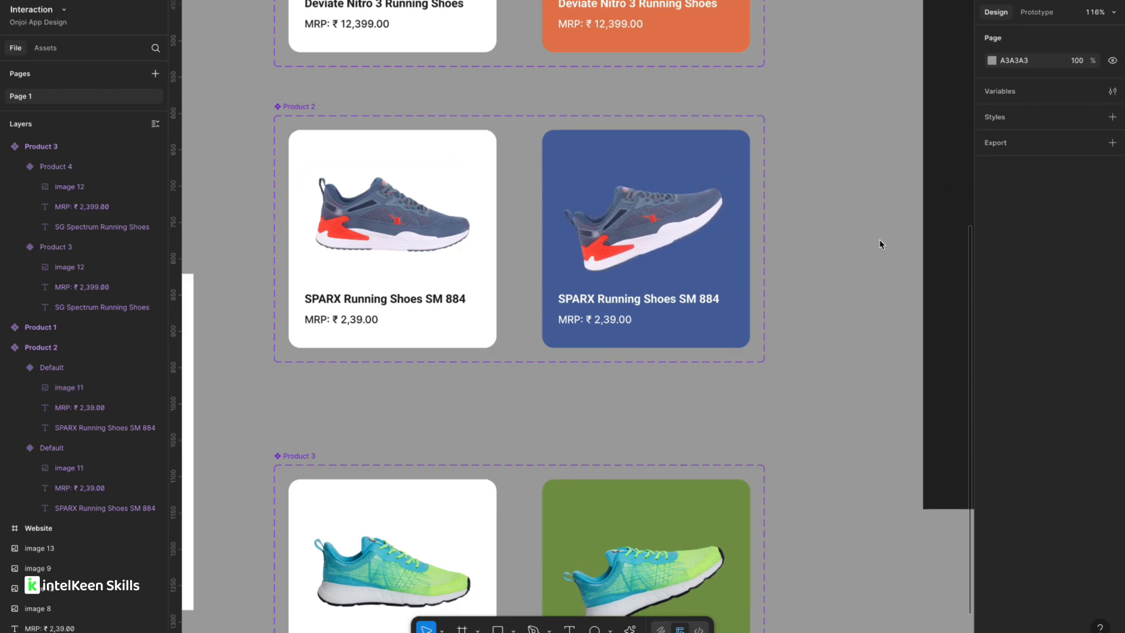
# Duplicate both Product 3 variant cards below the variant set.
pyautogui.click(469, 246)
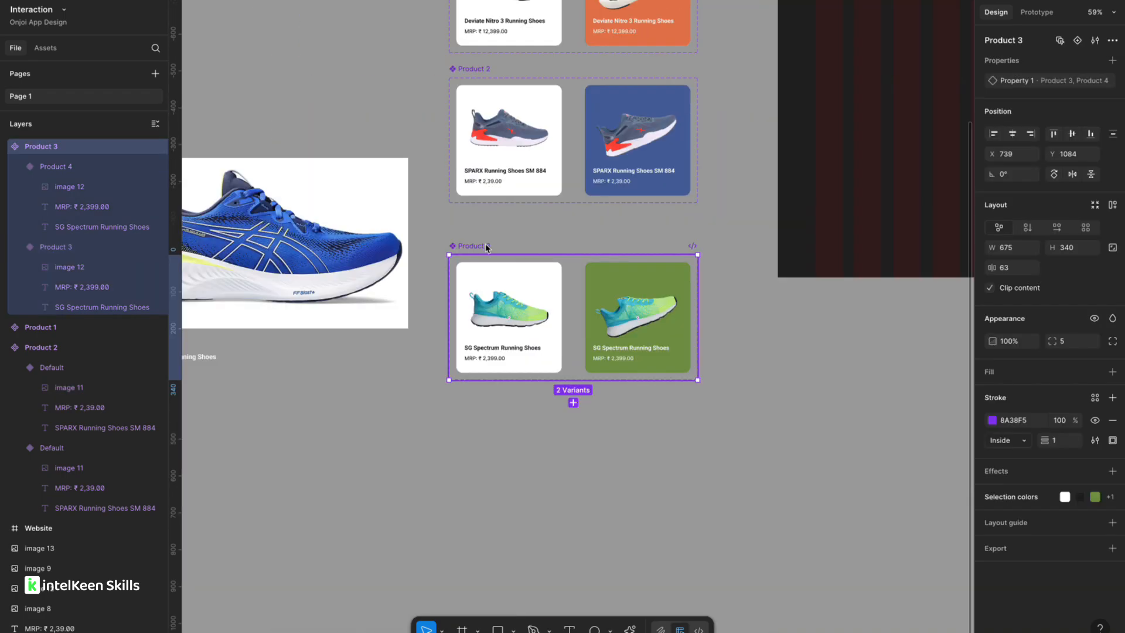
pyautogui.click(502, 272)
pyautogui.keyDown('shift'); pyautogui.click(620, 282); pyautogui.keyUp('shift')
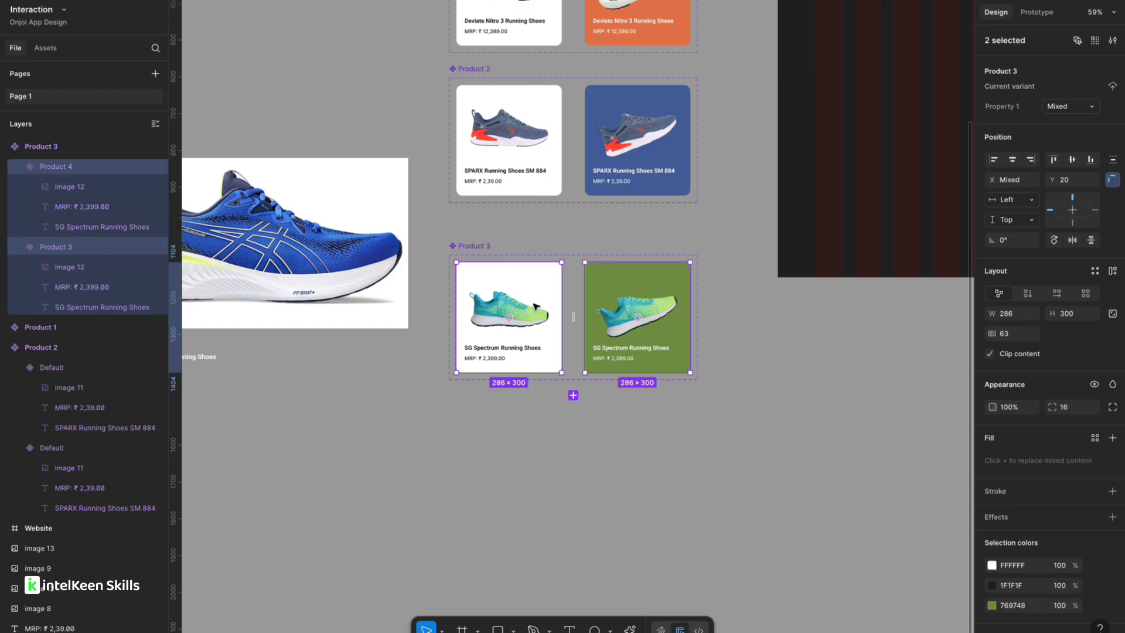
pyautogui.scroll(-1, 534, 306)
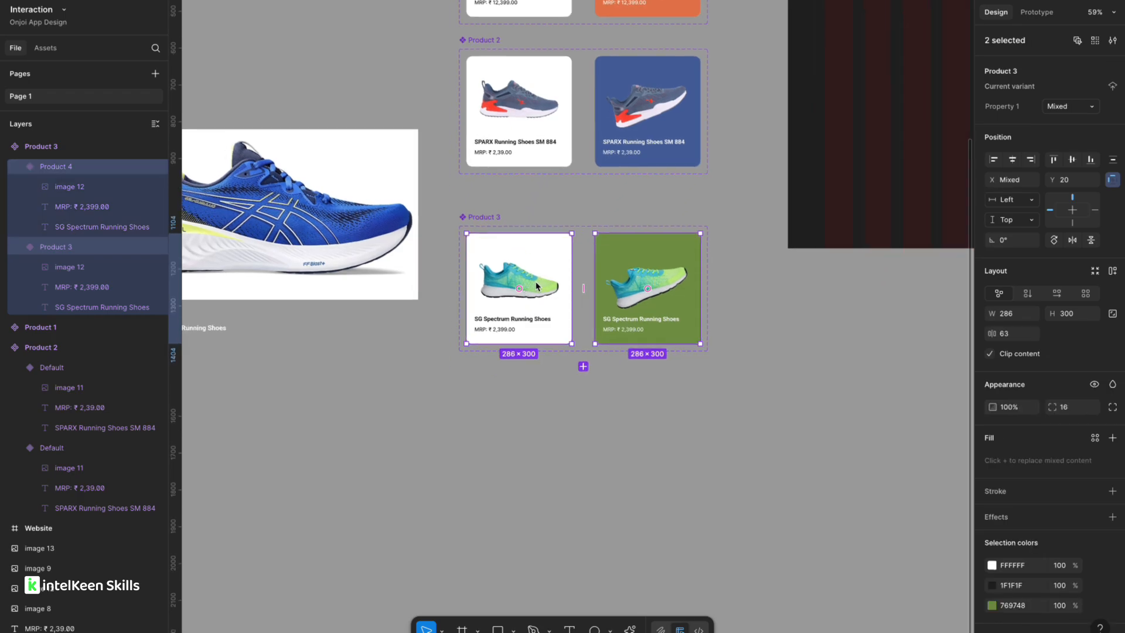
pyautogui.moveTo(535, 322); pyautogui.dragTo(540, 455)
pyautogui.click(411, 425)
pyautogui.scroll(-3, 414, 421)
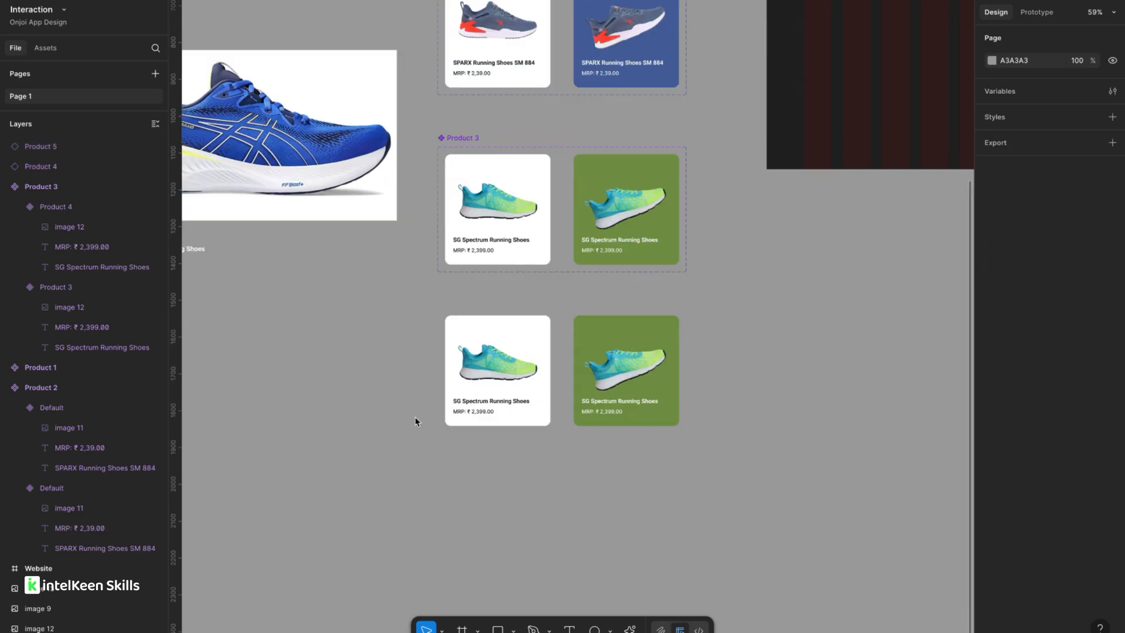
# Detach both duplicated cards from their component so they become plain frames.
pyautogui.scroll(5, 496, 371)
pyautogui.scroll(-2, 496, 372)
pyautogui.click(467, 290)
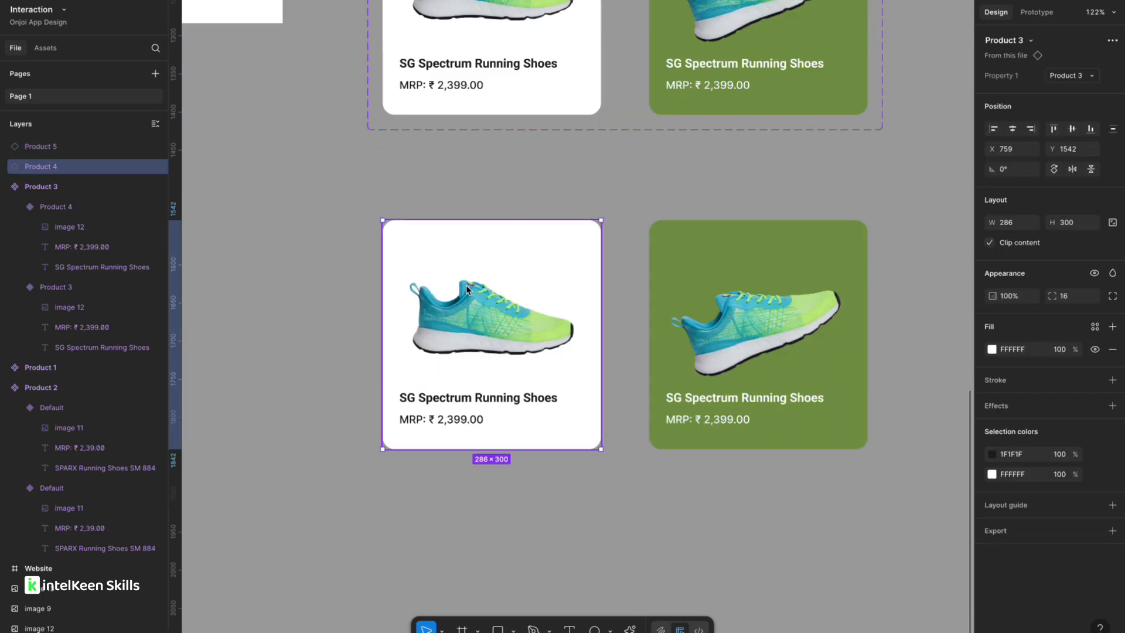
pyautogui.rightClick(467, 289)
pyautogui.click(495, 471)
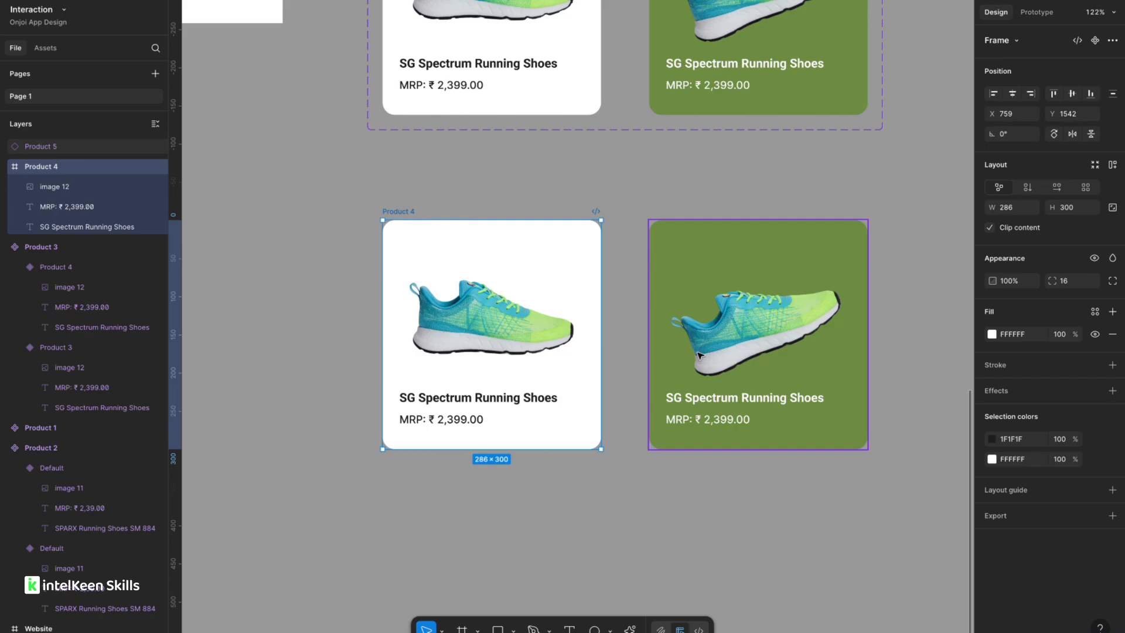
pyautogui.click(743, 322)
pyautogui.rightClick(743, 322)
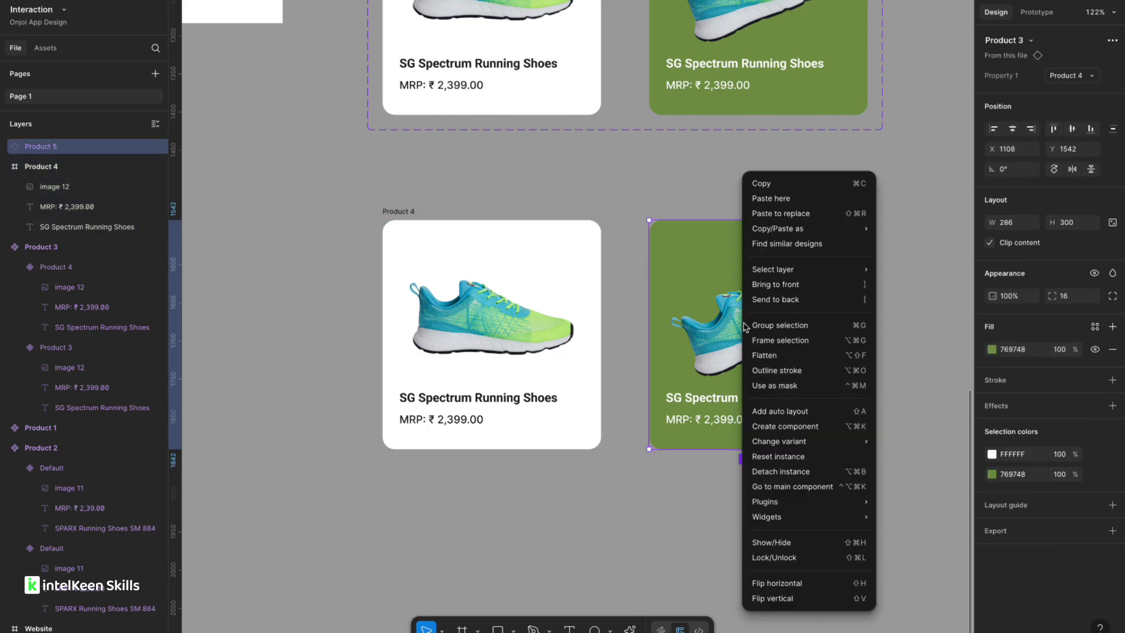
pyautogui.click(780, 471)
# Replace the shoe image in the white Product 4 card with the blue running shoe image.
pyautogui.click(543, 504)
pyautogui.scroll(-5, 543, 504)
pyautogui.rightClick(542, 504)
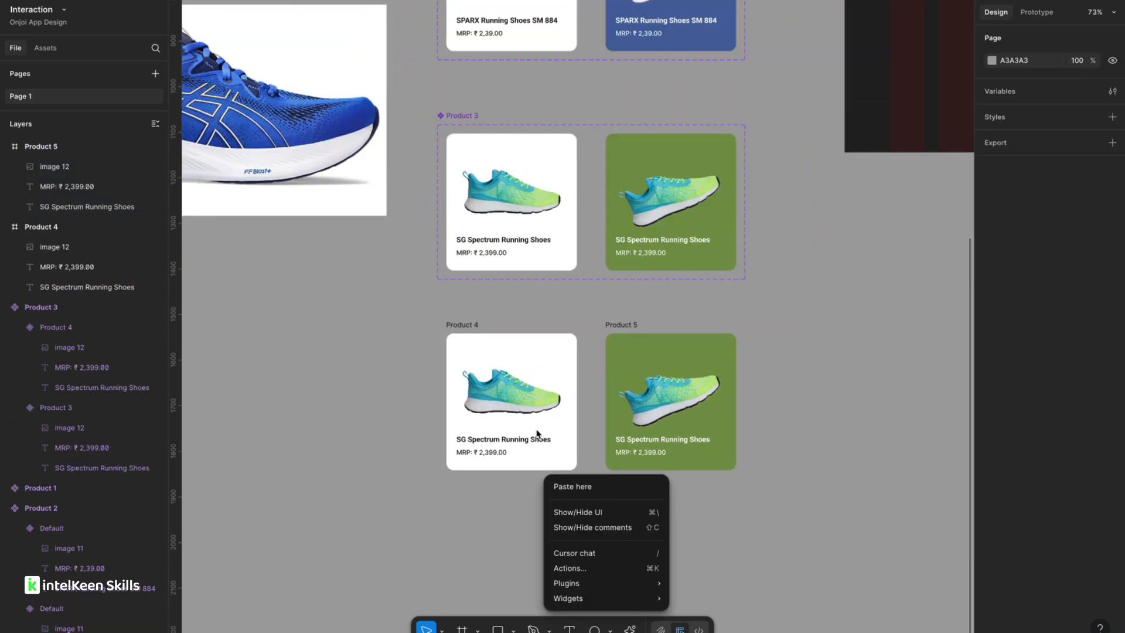
pyautogui.scroll(-5, 377, 458)
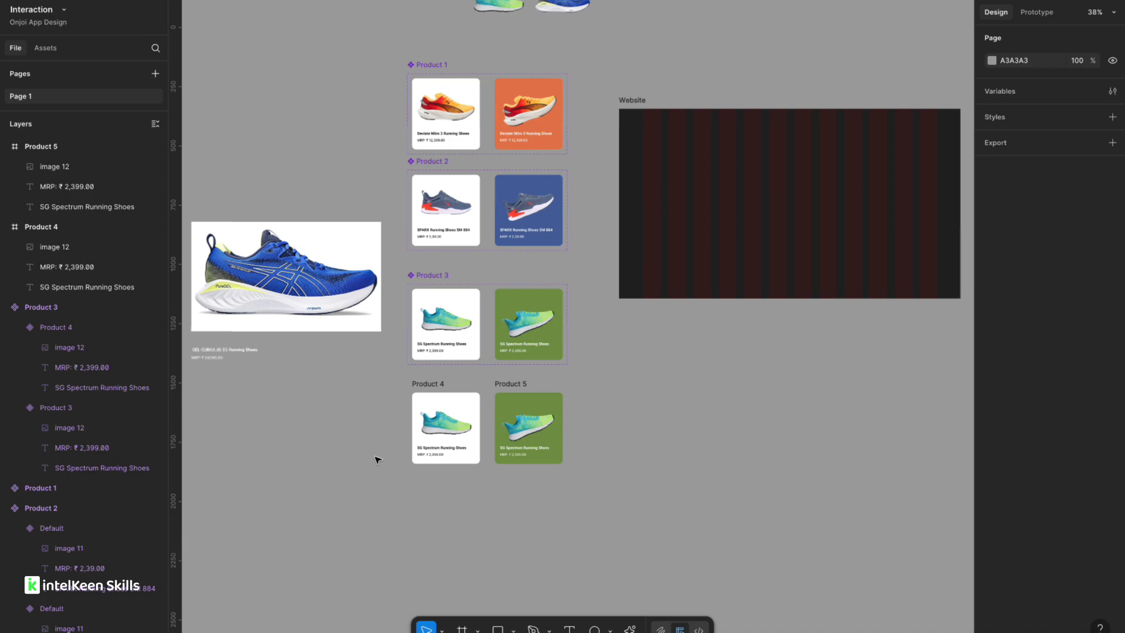
pyautogui.scroll(6, 376, 458)
pyautogui.click(460, 379)
pyautogui.scroll(-2, 660, 346)
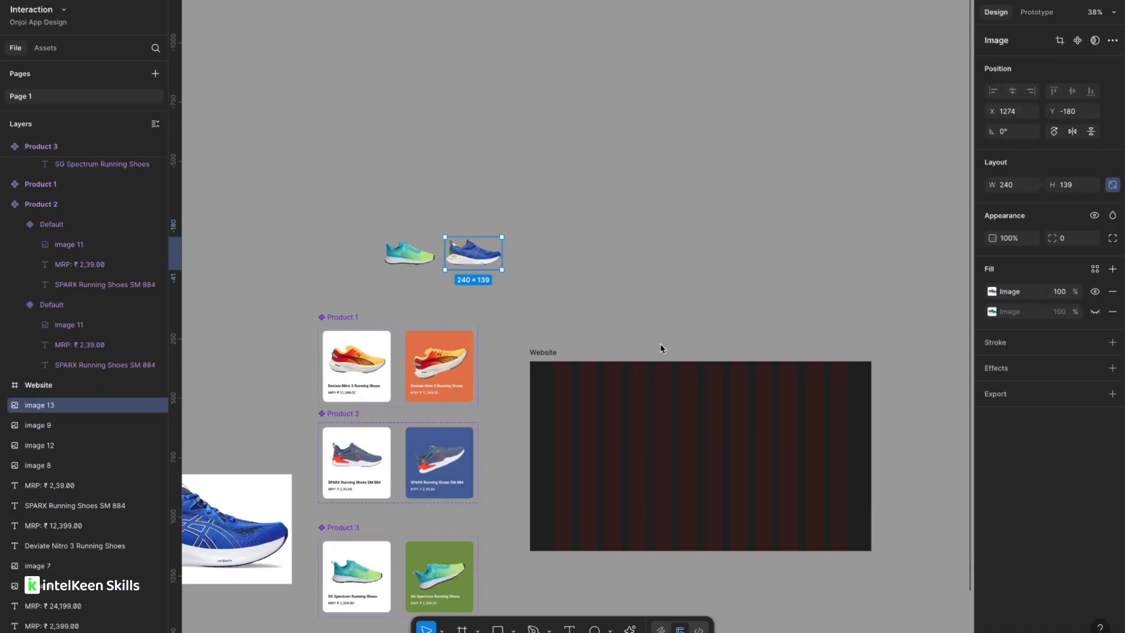
pyautogui.scroll(-5, 424, 205)
pyautogui.scroll(10, 432, 145)
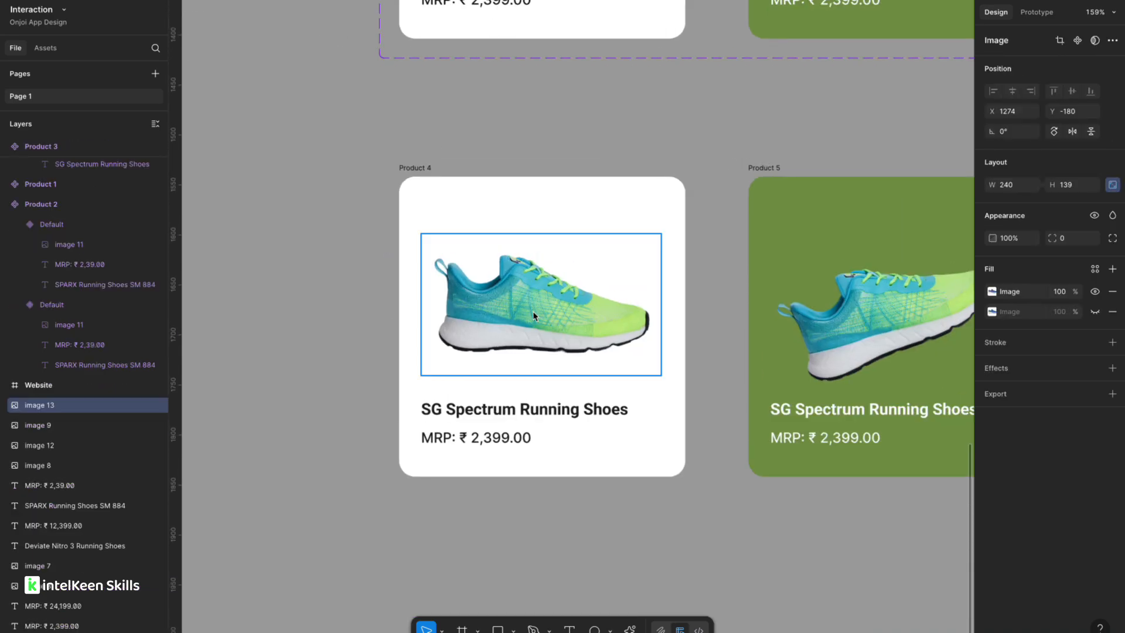
pyautogui.click(534, 317)
pyautogui.press('Delete')
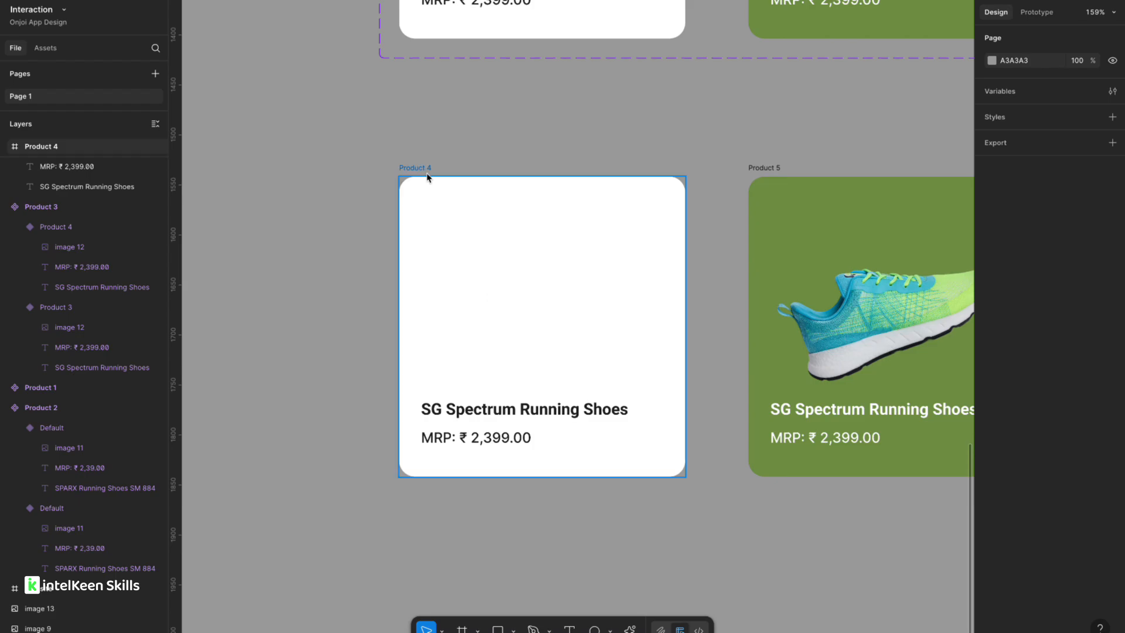
pyautogui.click(542, 200)
pyautogui.hotkey('ctrl', 'v')
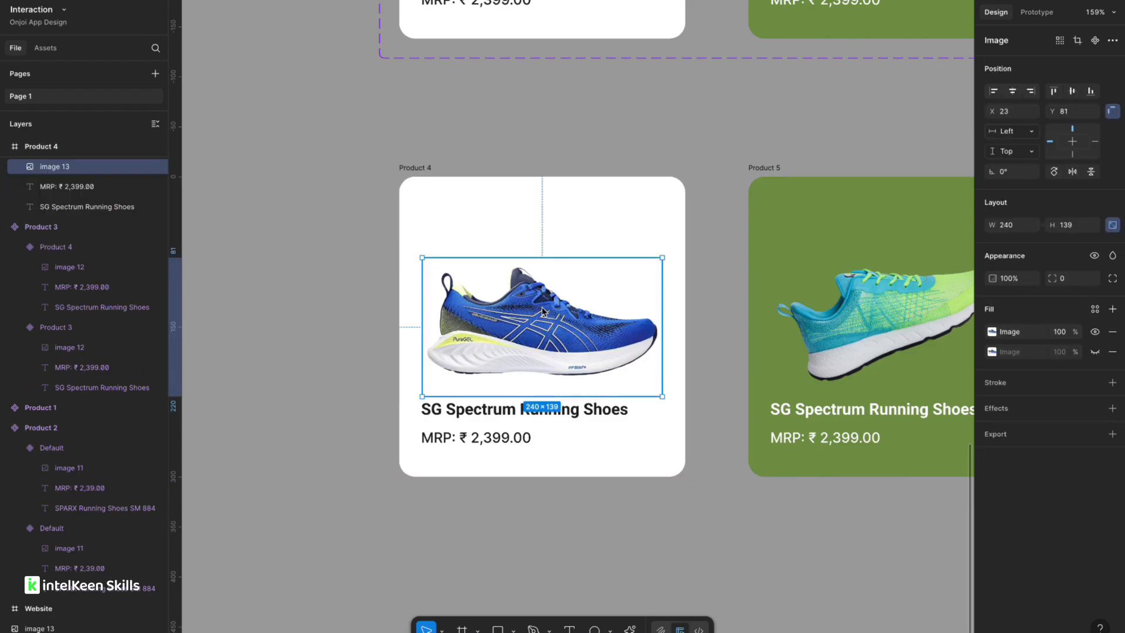
pyautogui.moveTo(547, 314); pyautogui.dragTo(544, 297)
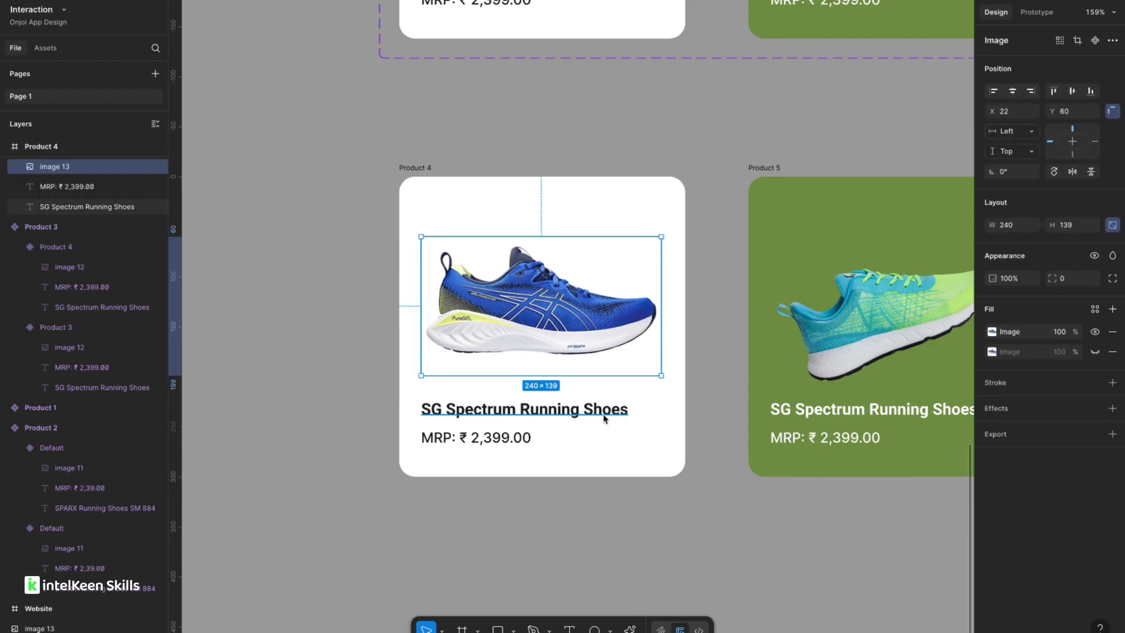
# Replace Product 5's shoe image with the blue shoe, positioned and rotated about 22°.
pyautogui.click(884, 344)
pyautogui.press('Delete')
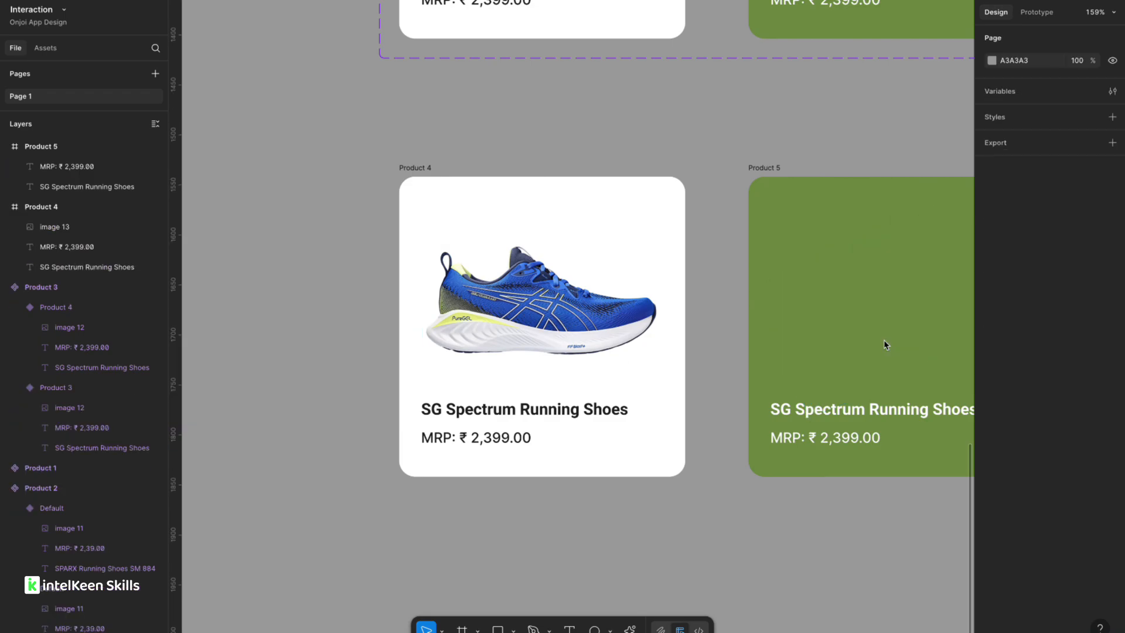
pyautogui.hscroll(3, 884, 344)
pyautogui.click(771, 217)
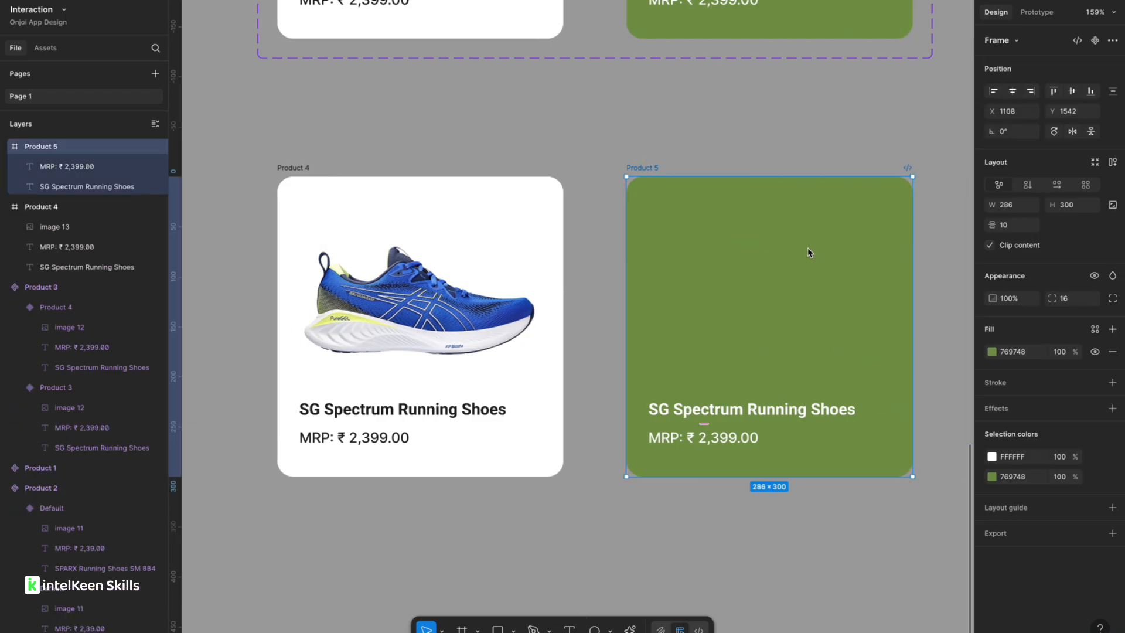
pyautogui.hotkey('ctrl', 'v')
pyautogui.moveTo(855, 330); pyautogui.dragTo(711, 312)
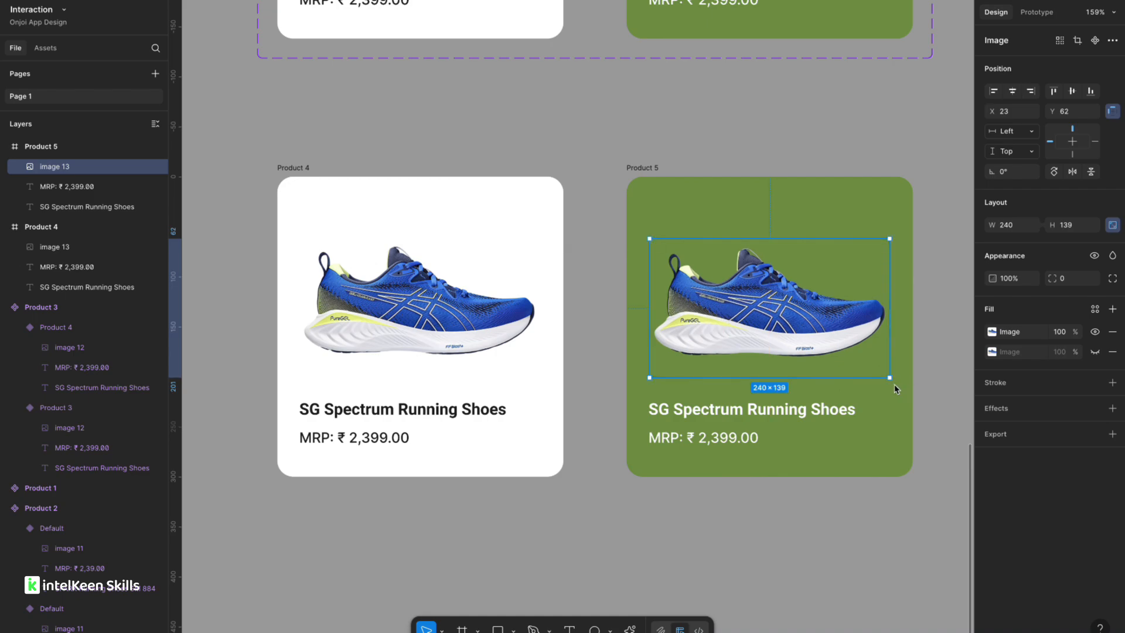
pyautogui.moveTo(894, 389); pyautogui.dragTo(886, 327)
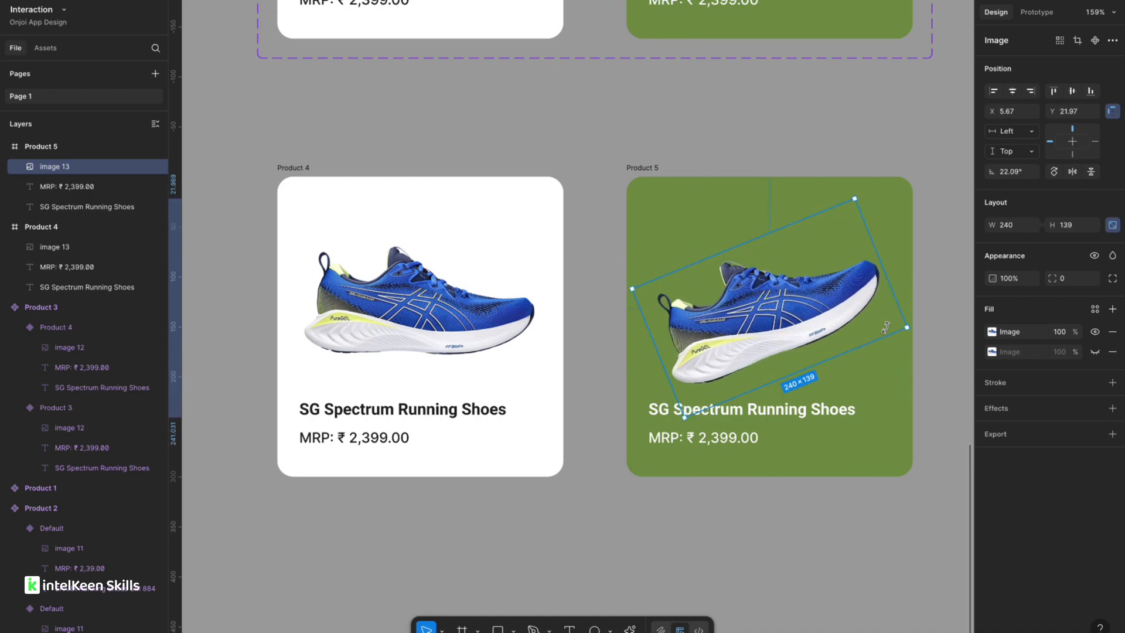
# Set Product 5's background fill to blue 3A5BC0, sampling the colour from the shoe.
pyautogui.click(649, 164)
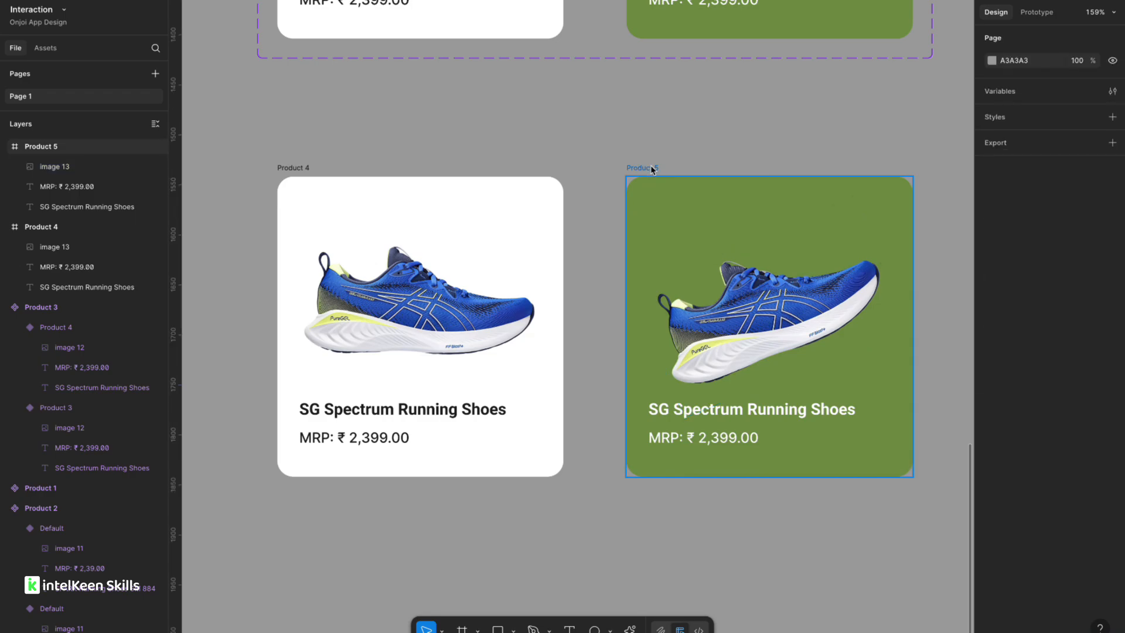
pyautogui.click(992, 333)
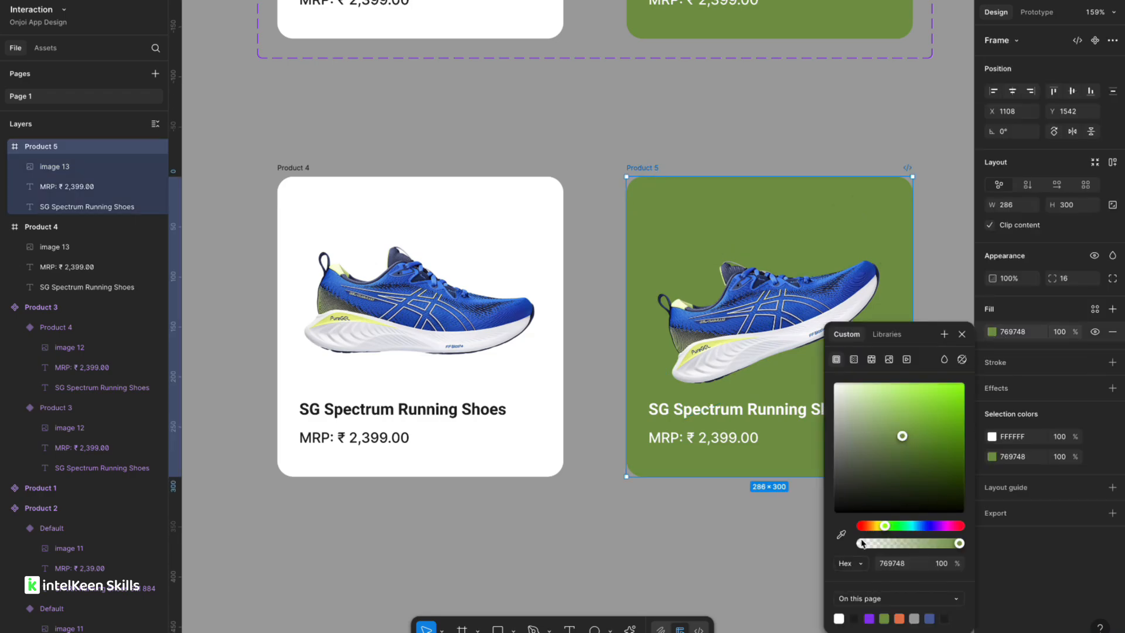
pyautogui.click(841, 535)
pyautogui.hscroll(2, 773, 351)
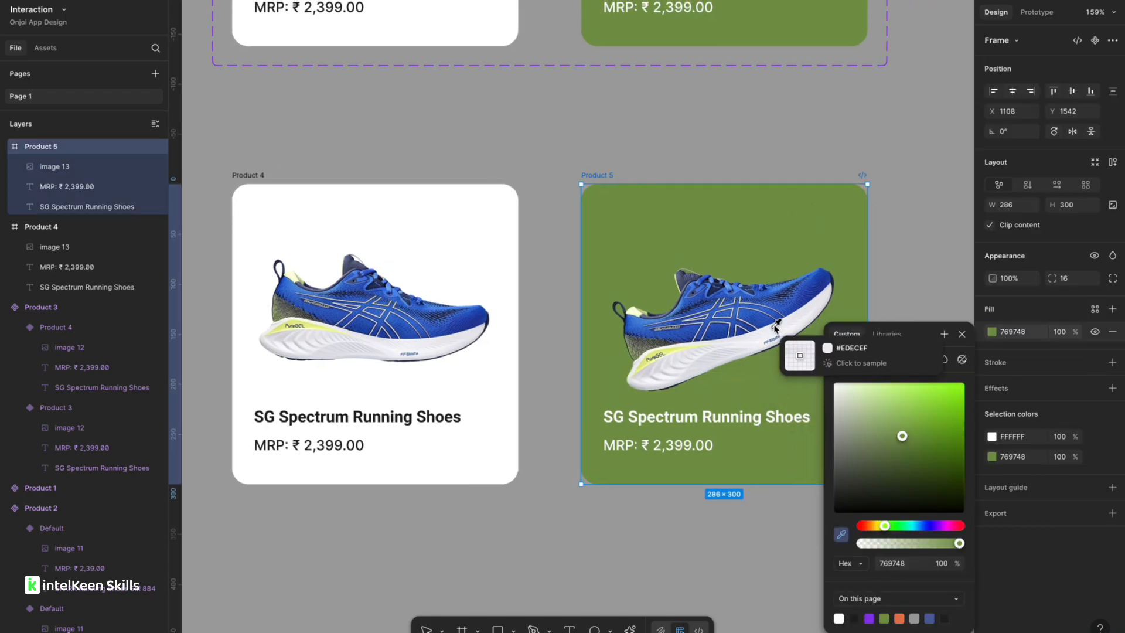
pyautogui.click(789, 316)
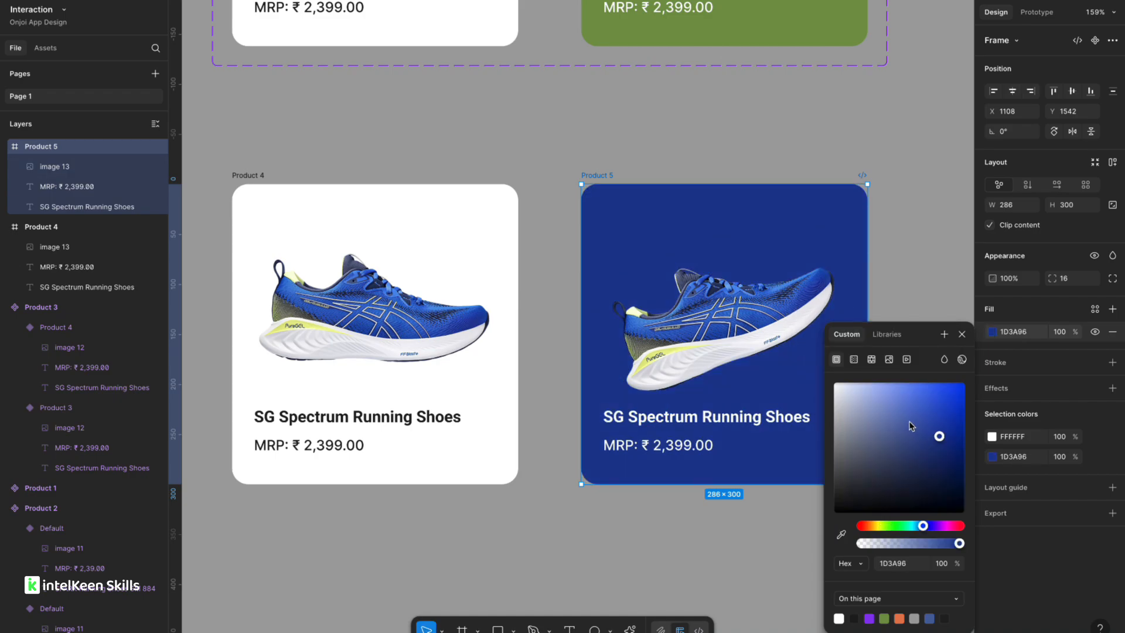
pyautogui.moveTo(945, 429); pyautogui.dragTo(924, 415)
pyautogui.scroll(-5, 591, 195)
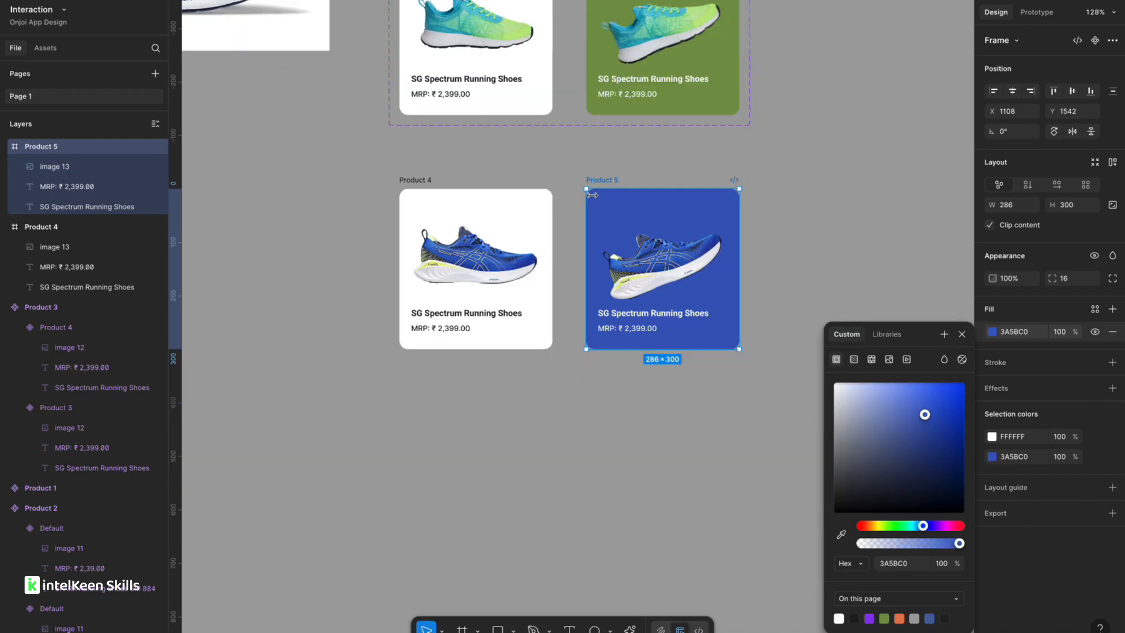
# Copy the GEL-CUMULUS 25 Running Shoes name from the reference text and paste it over Product 5's title.
pyautogui.scroll(5, 604, 245)
pyautogui.scroll(-5, 578, 294)
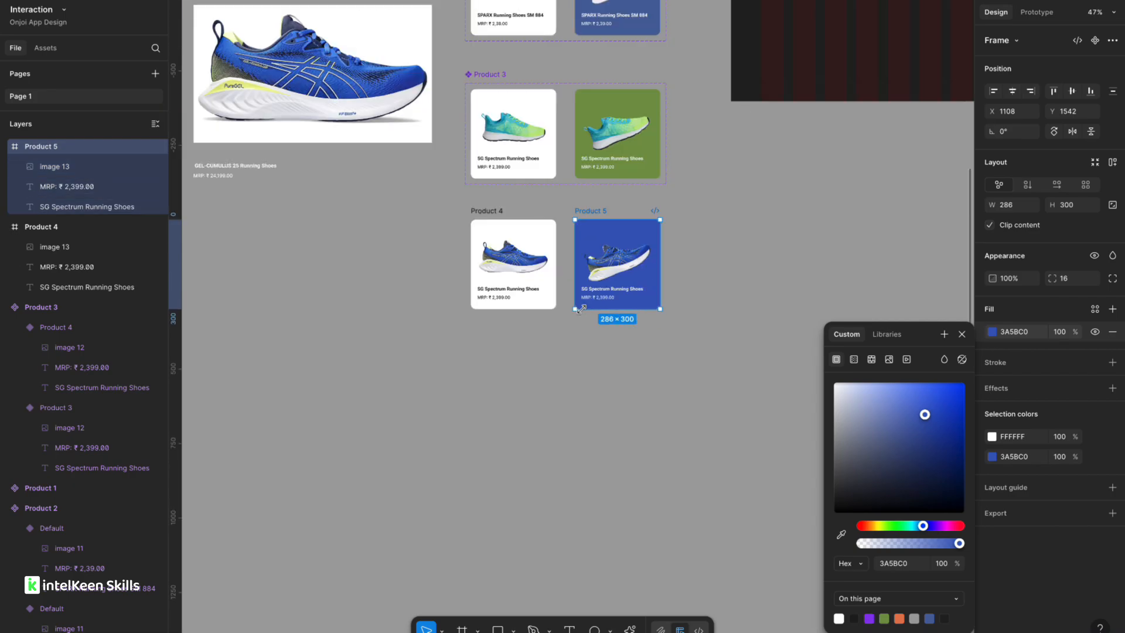
pyautogui.hscroll(-5, 550, 177)
pyautogui.scroll(5, 550, 177)
pyautogui.hscroll(3, 550, 177)
pyautogui.doubleClick(600, 205)
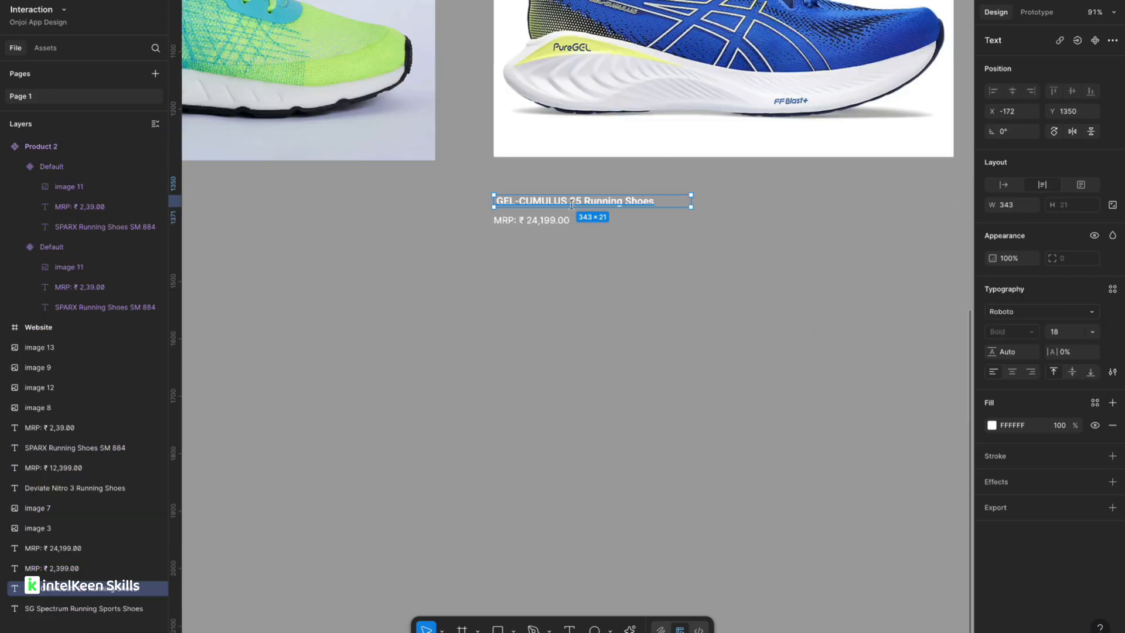
pyautogui.click(602, 207)
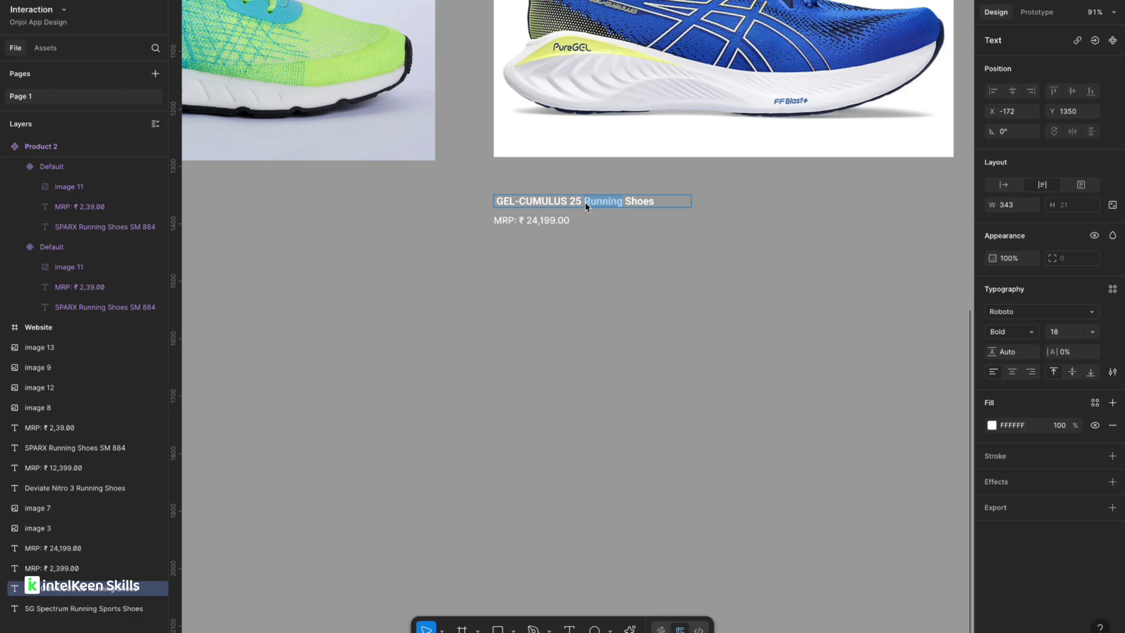
pyautogui.tripleClick(585, 202)
pyautogui.hotkey('ctrl', 'c')
pyautogui.scroll(-5, 585, 202)
pyautogui.hscroll(5, 585, 202)
pyautogui.scroll(5, 714, 329)
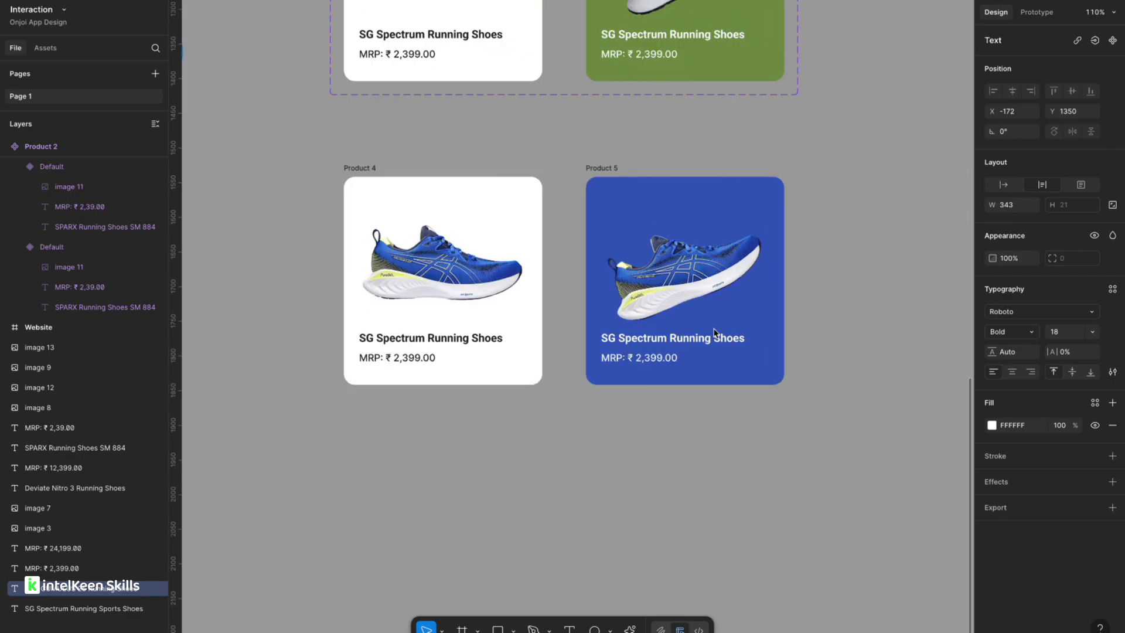
pyautogui.doubleClick(672, 340)
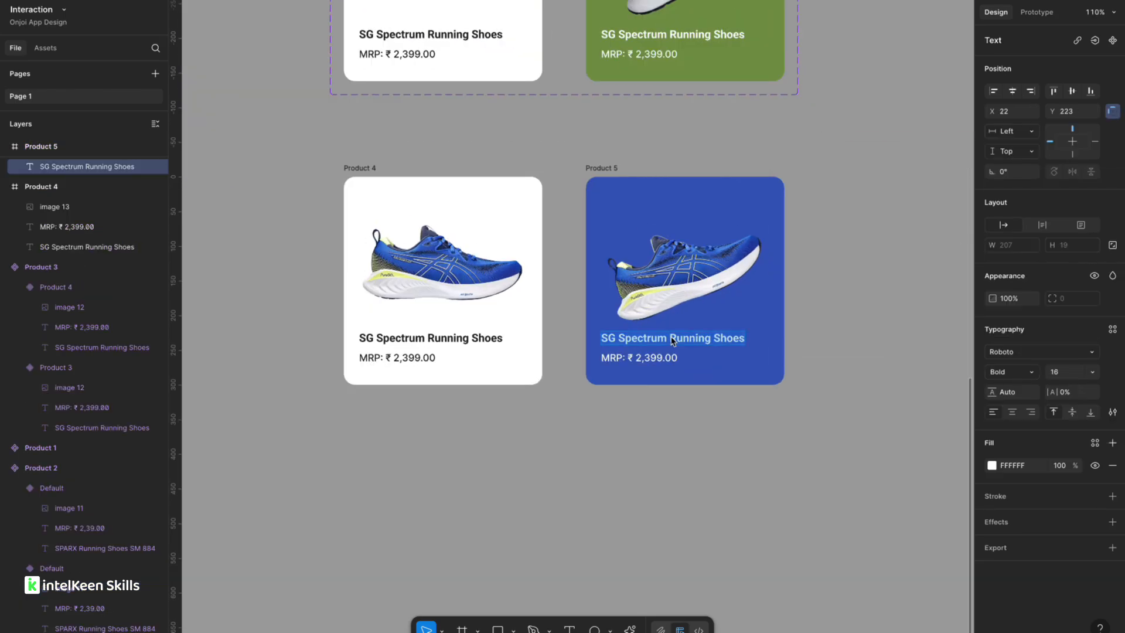
pyautogui.hotkey('ctrl', 'v')
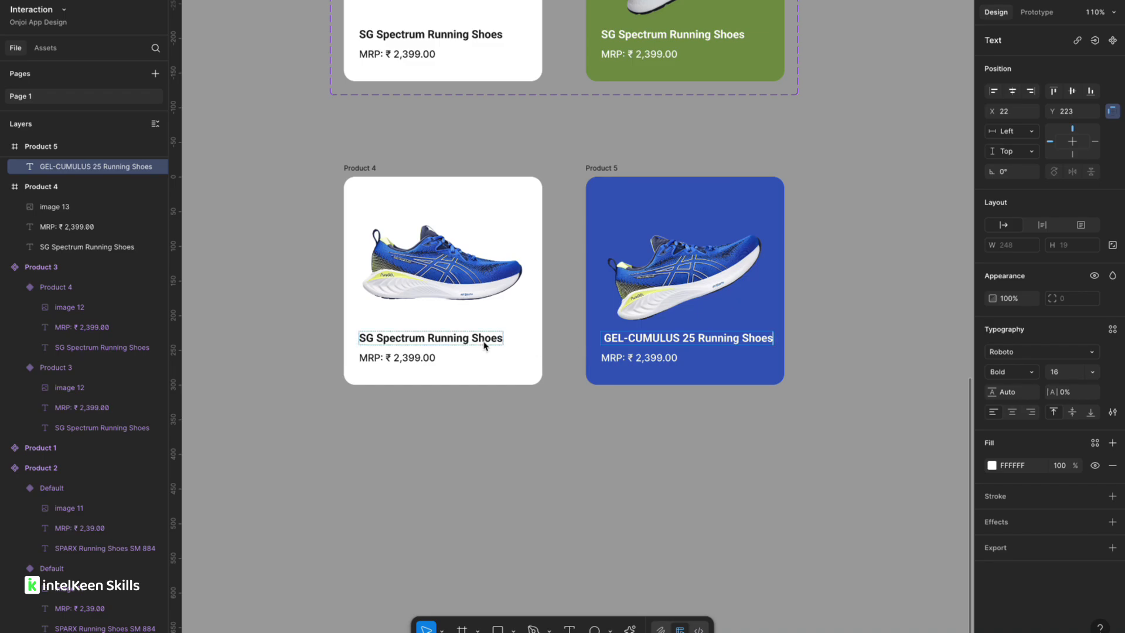
# Replace Product 4's title text with the pasted GEL-CUMULUS 25 Running Shoes name.
pyautogui.scroll(-3, 482, 343)
pyautogui.click(465, 339)
pyautogui.doubleClick(462, 343)
pyautogui.hotkey('ctrl', 'a')
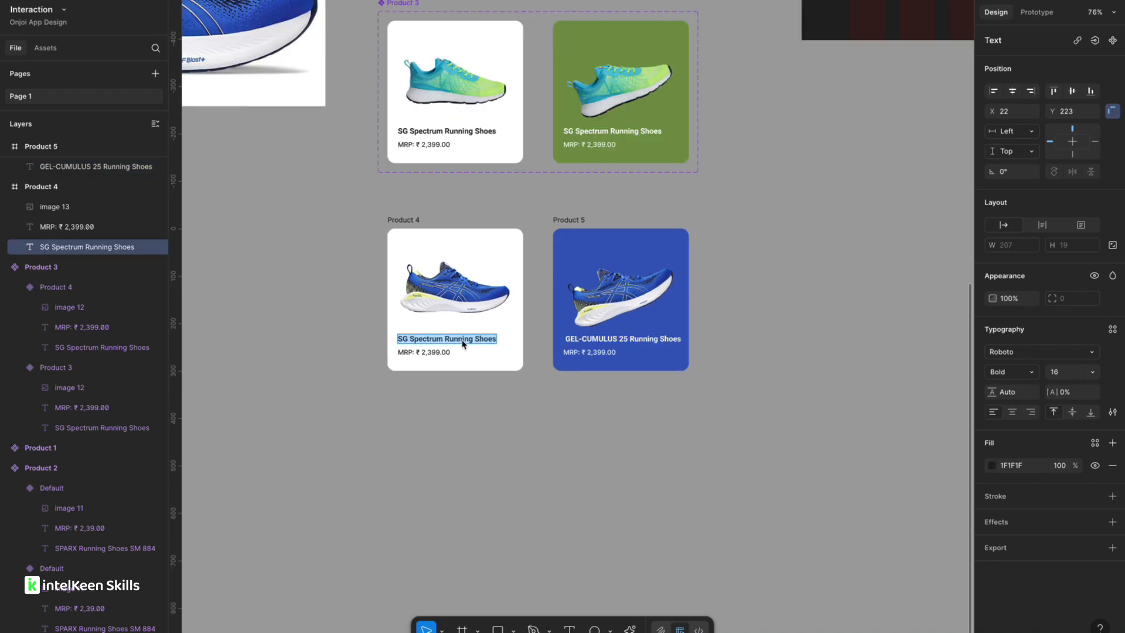
pyautogui.scroll(5, 463, 342)
pyautogui.hotkey('ctrl', 'v')
pyautogui.scroll(-5, 437, 391)
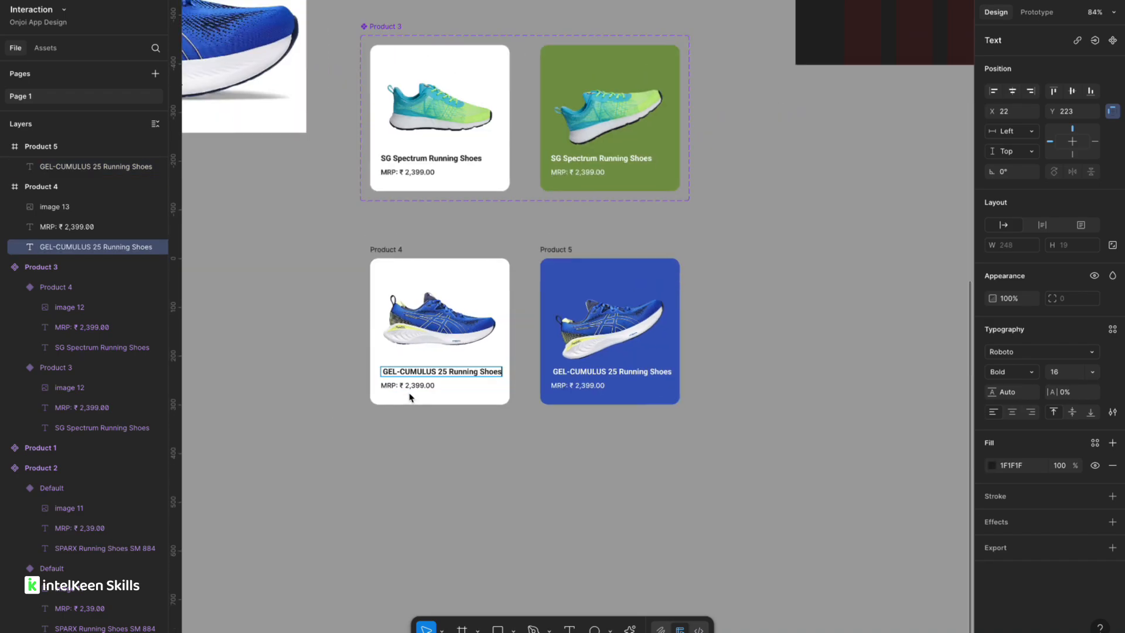
# Delete the stray leading space from the GEL-CUMULUS titles in both Product 4 and Product 5.
pyautogui.scroll(5, 381, 382)
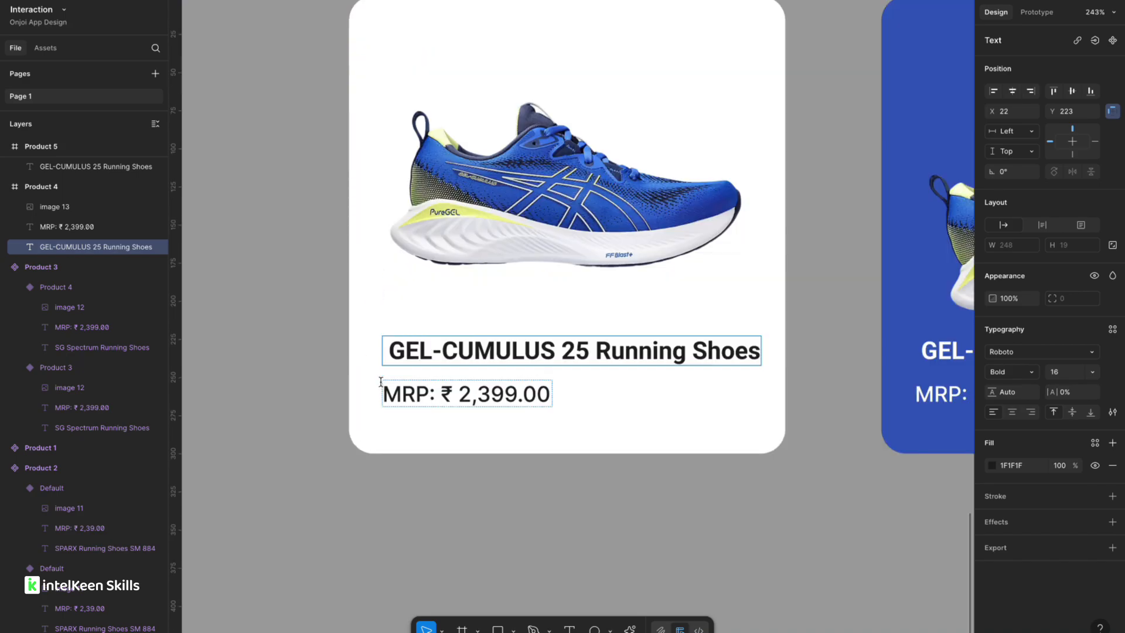
pyautogui.doubleClick(396, 355)
pyautogui.click(391, 359)
pyautogui.press('BackSpace')
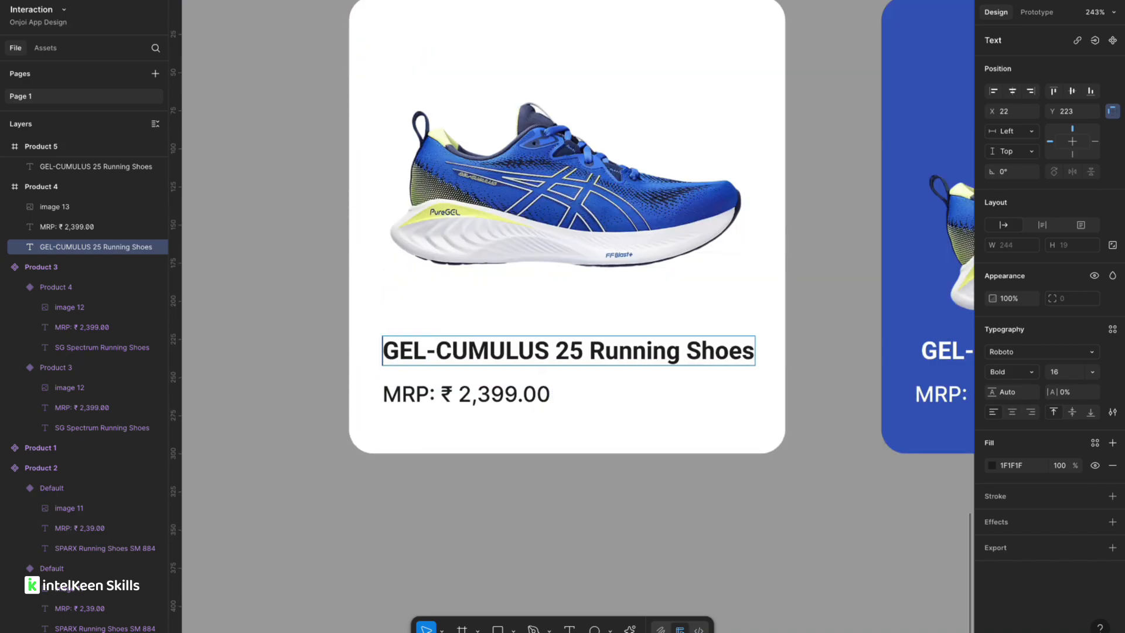
pyautogui.hscroll(6, 393, 362)
pyautogui.click(566, 352)
pyautogui.click(557, 352)
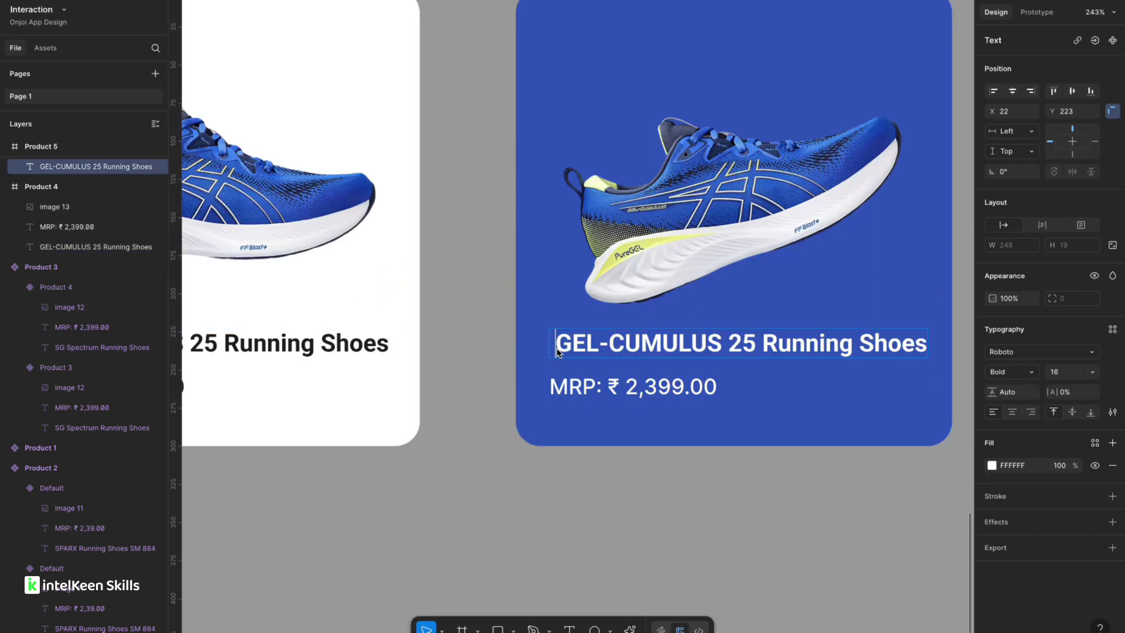
pyautogui.press('BackSpace')
# Copy the reference price MRP: ₹ 24,199.00 and paste it with matched style into Product 4's price.
pyautogui.scroll(-6, 558, 352)
pyautogui.hscroll(-6, 558, 353)
pyautogui.doubleClick(330, 178)
pyautogui.hotkey('ctrl', 'c')
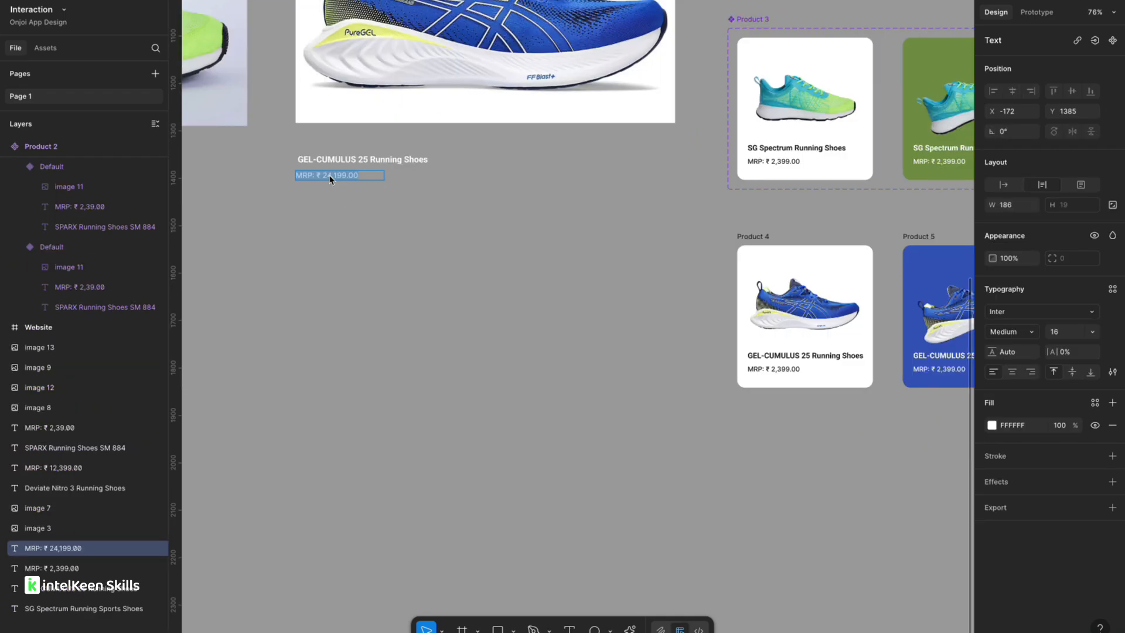
pyautogui.hscroll(4, 683, 379)
pyautogui.scroll(5, 683, 379)
pyautogui.doubleClick(603, 293)
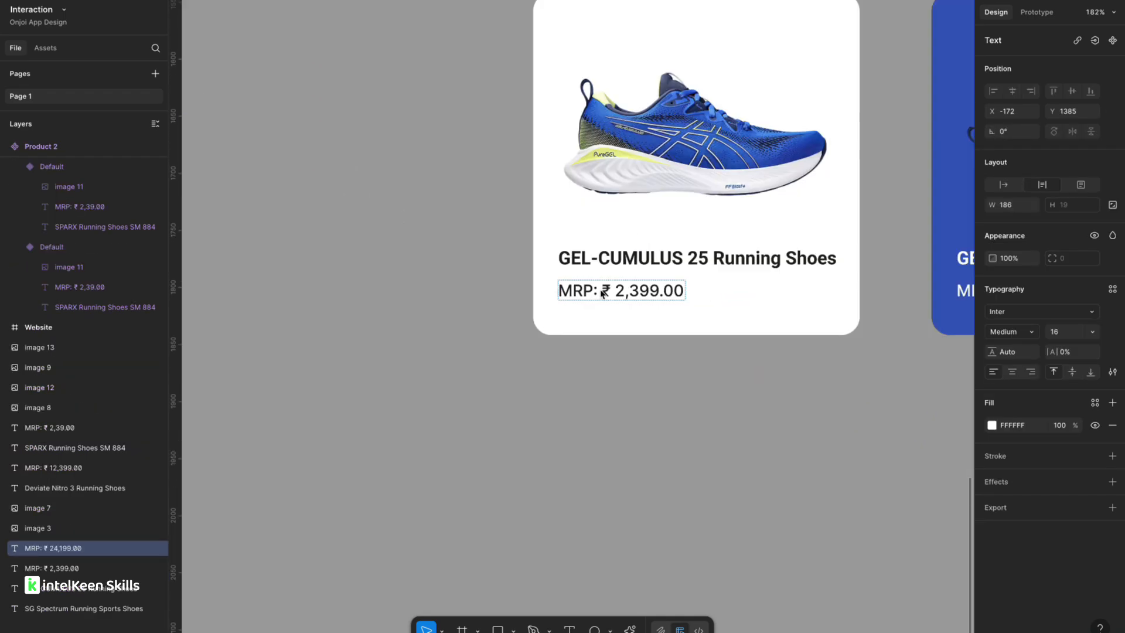
pyautogui.rightClick(602, 293)
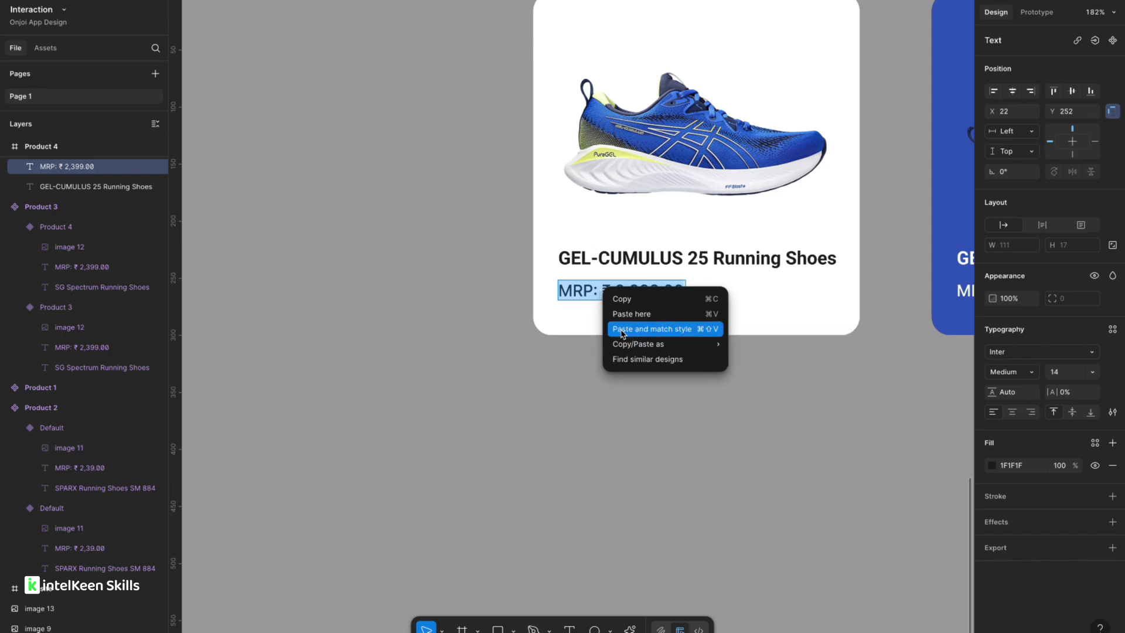
pyautogui.click(644, 331)
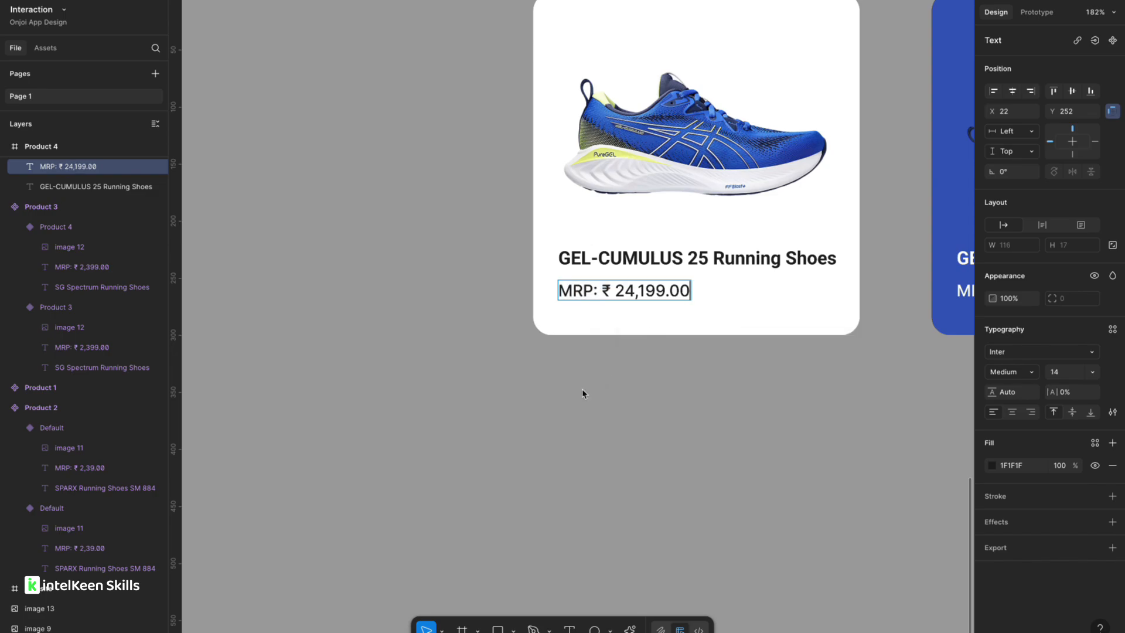
# Paste the MRP: ₹ 24,199.00 price with matched style into Product 5's price text.
pyautogui.hscroll(6, 582, 389)
pyautogui.click(646, 287)
pyautogui.doubleClick(647, 288)
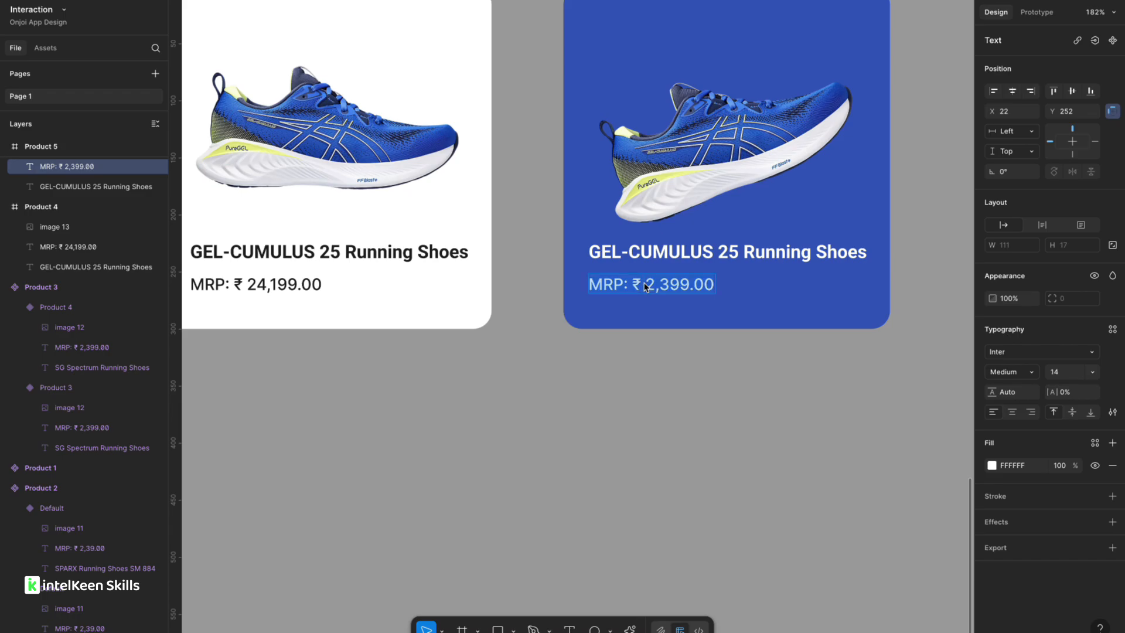
pyautogui.rightClick(644, 283)
pyautogui.click(679, 318)
pyautogui.scroll(-5, 573, 379)
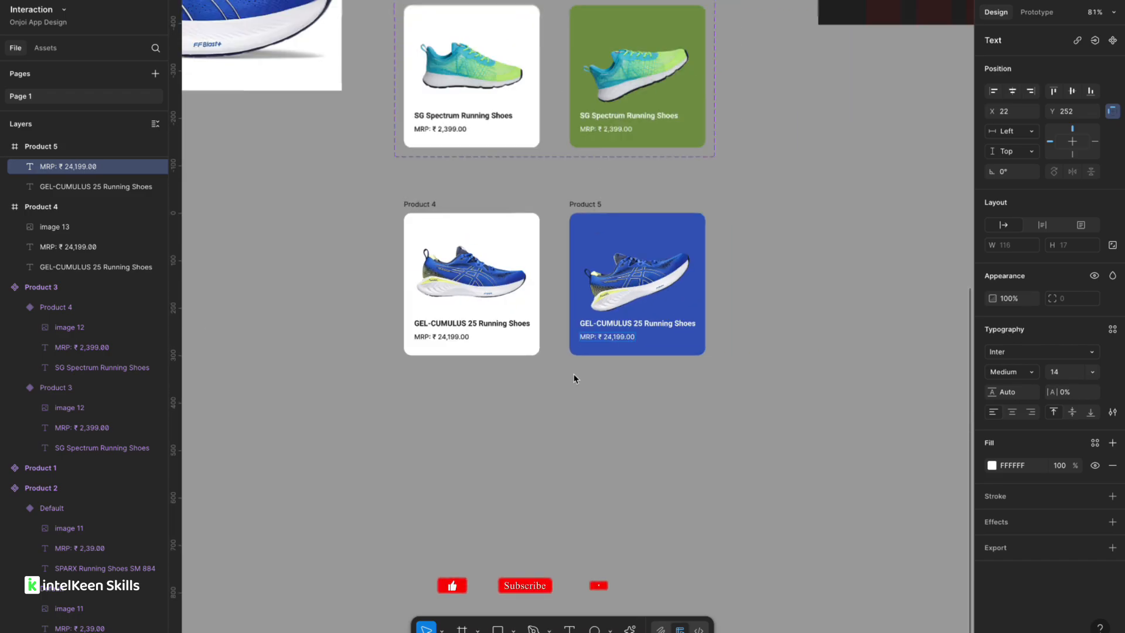
# Convert both the Product 4 and Product 5 frames into components.
pyautogui.scroll(3, 454, 281)
pyautogui.click(453, 300)
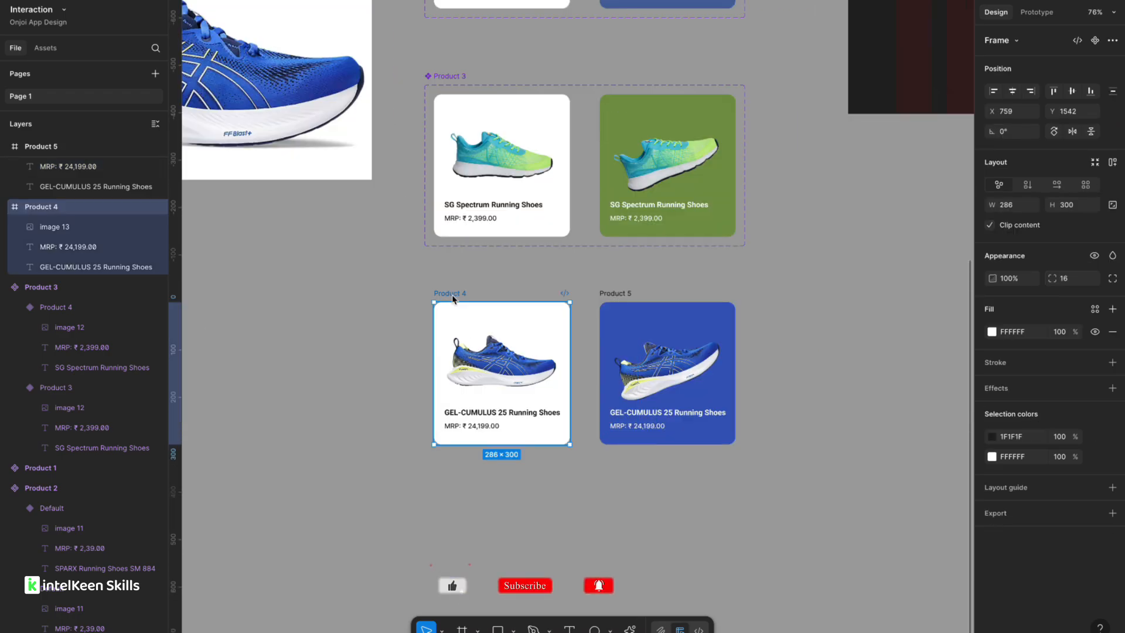
pyautogui.rightClick(454, 299)
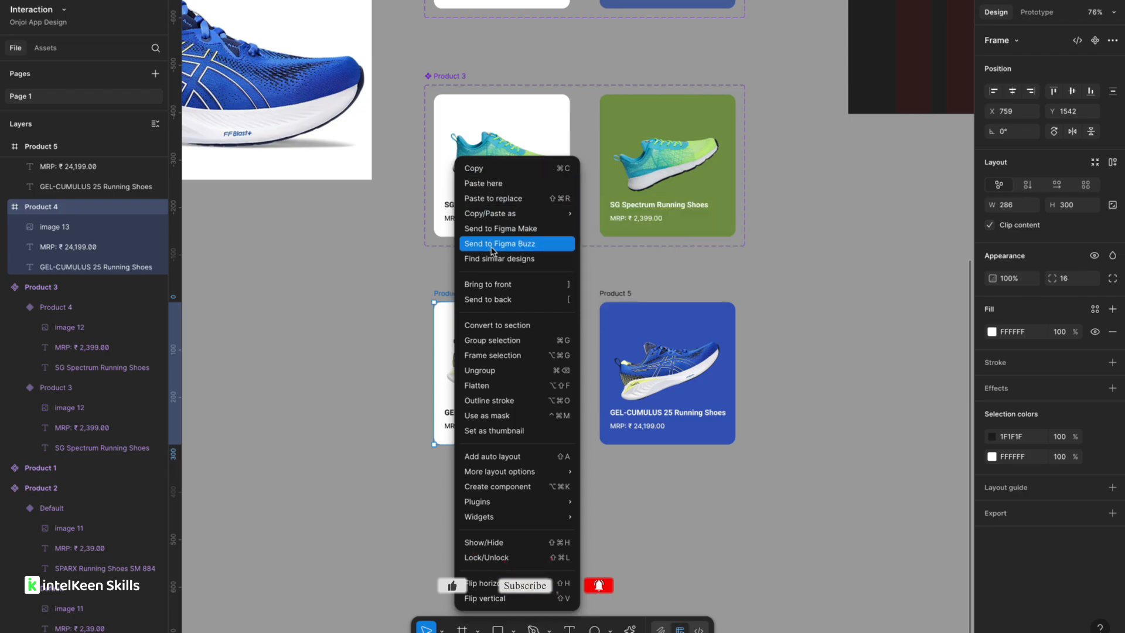
pyautogui.click(498, 487)
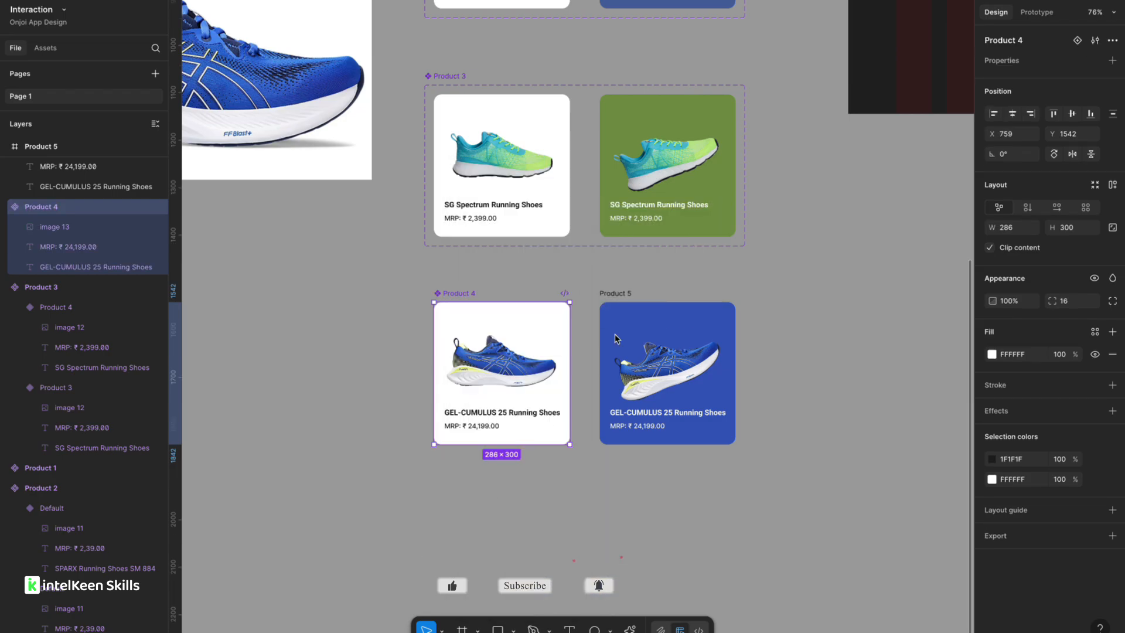
pyautogui.click(621, 301)
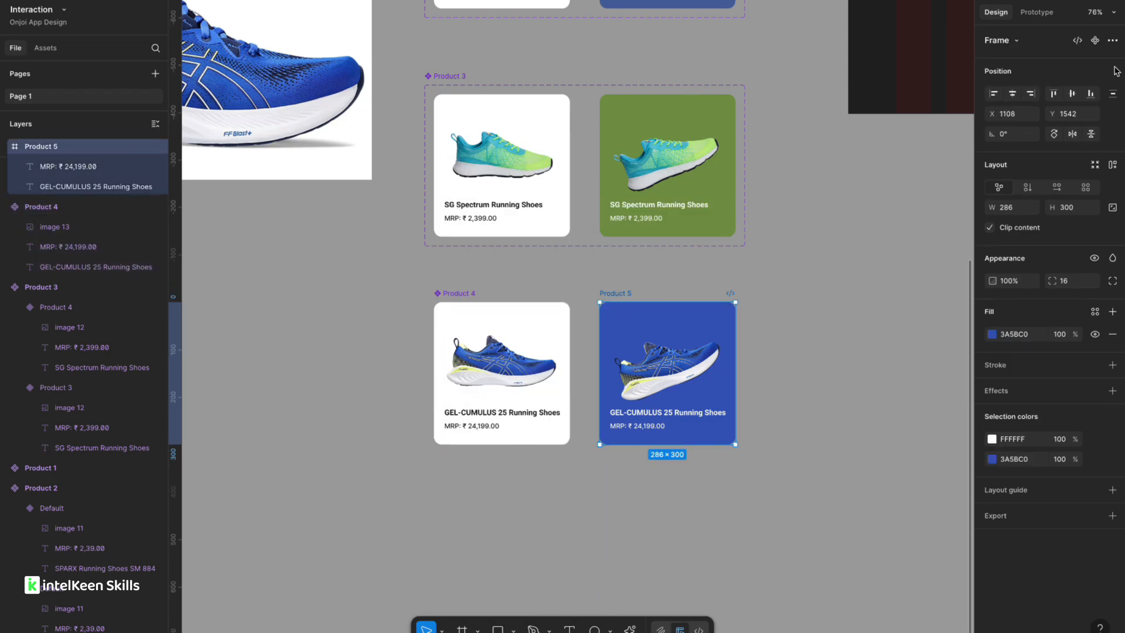
pyautogui.click(1095, 41)
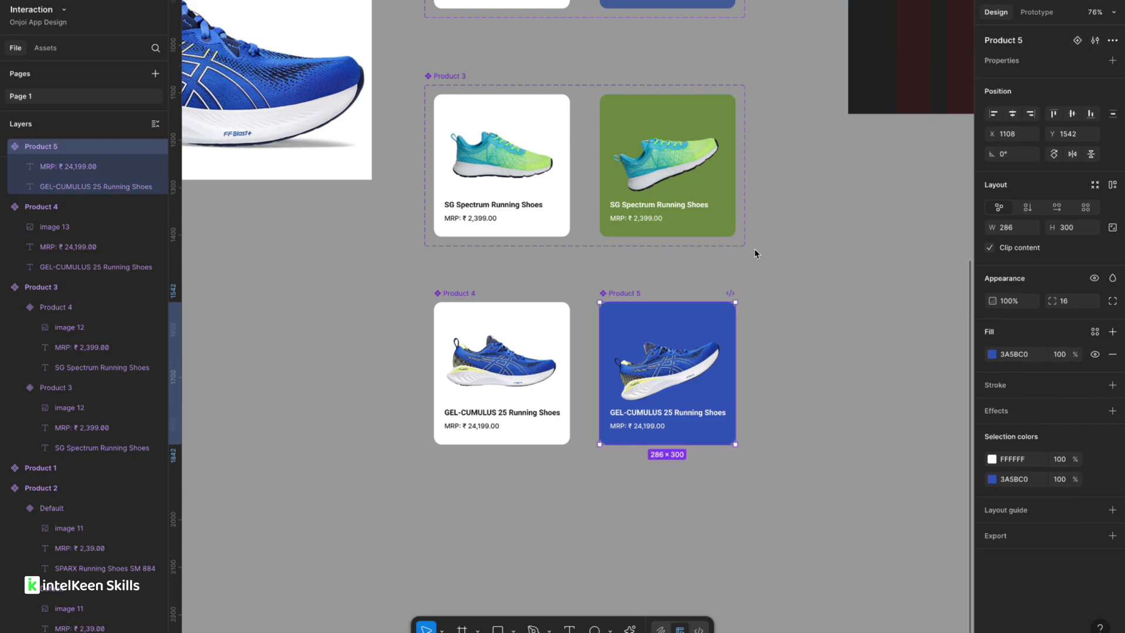
# Add a prototype interaction from Product 4 to Product 5 triggered While hovering.
pyautogui.click(473, 295)
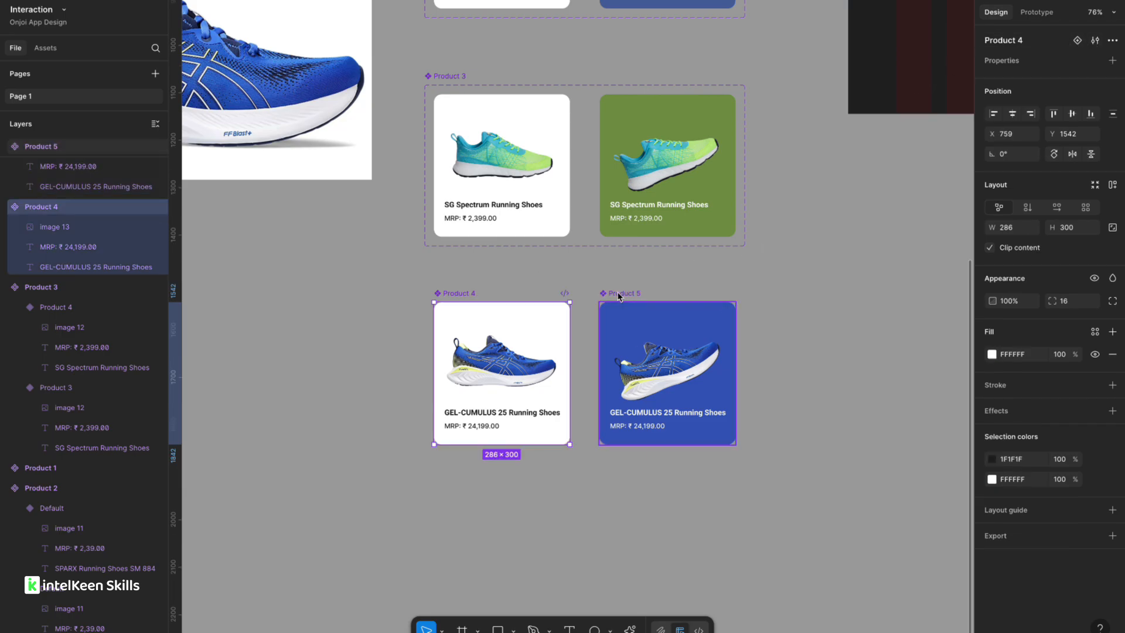
pyautogui.click(1028, 14)
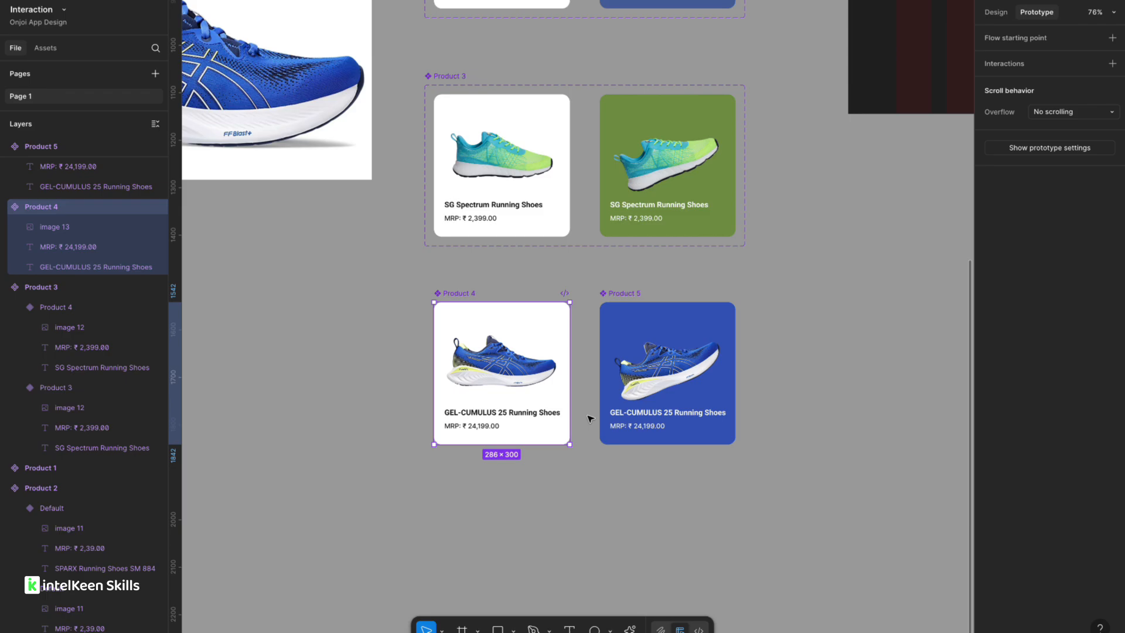
pyautogui.scroll(5, 590, 419)
pyautogui.moveTo(549, 326); pyautogui.dragTo(620, 327)
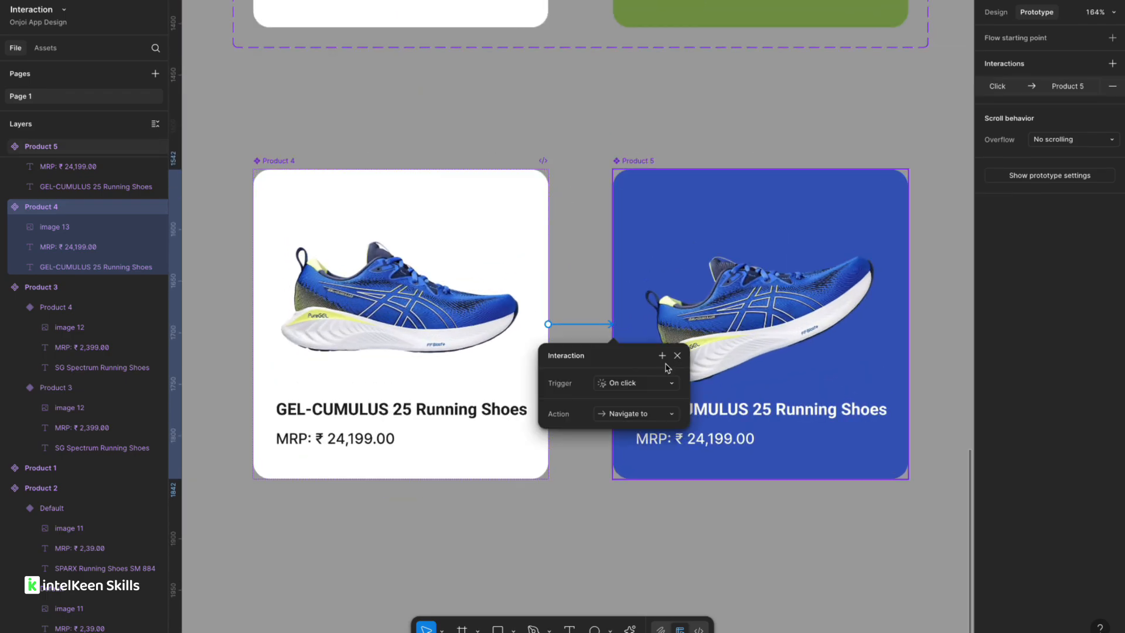
pyautogui.click(628, 387)
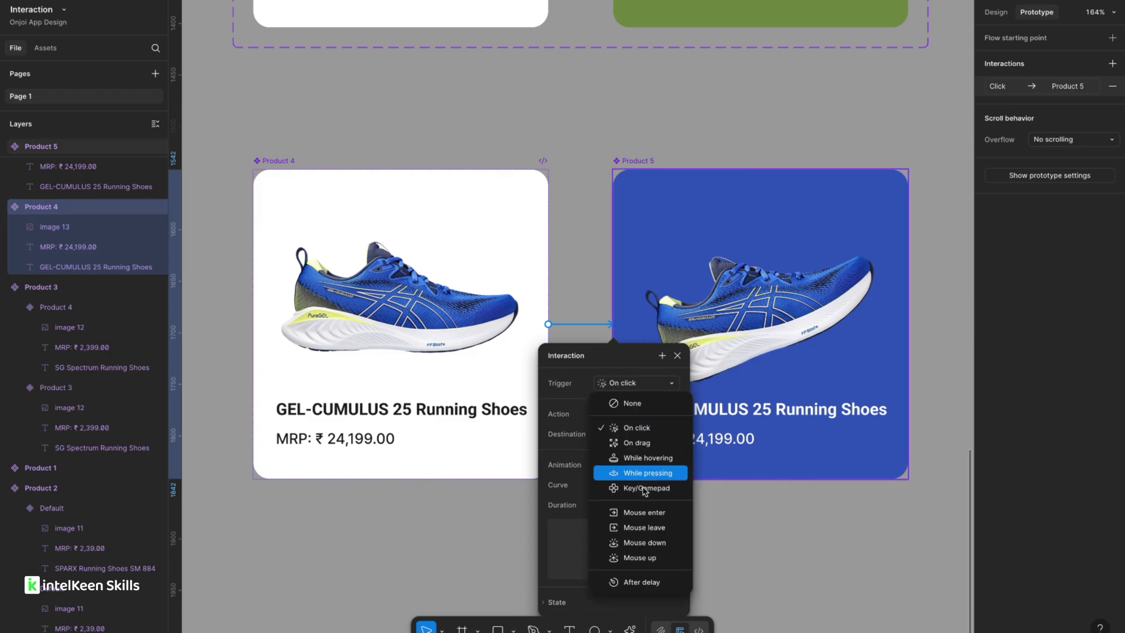
pyautogui.click(647, 458)
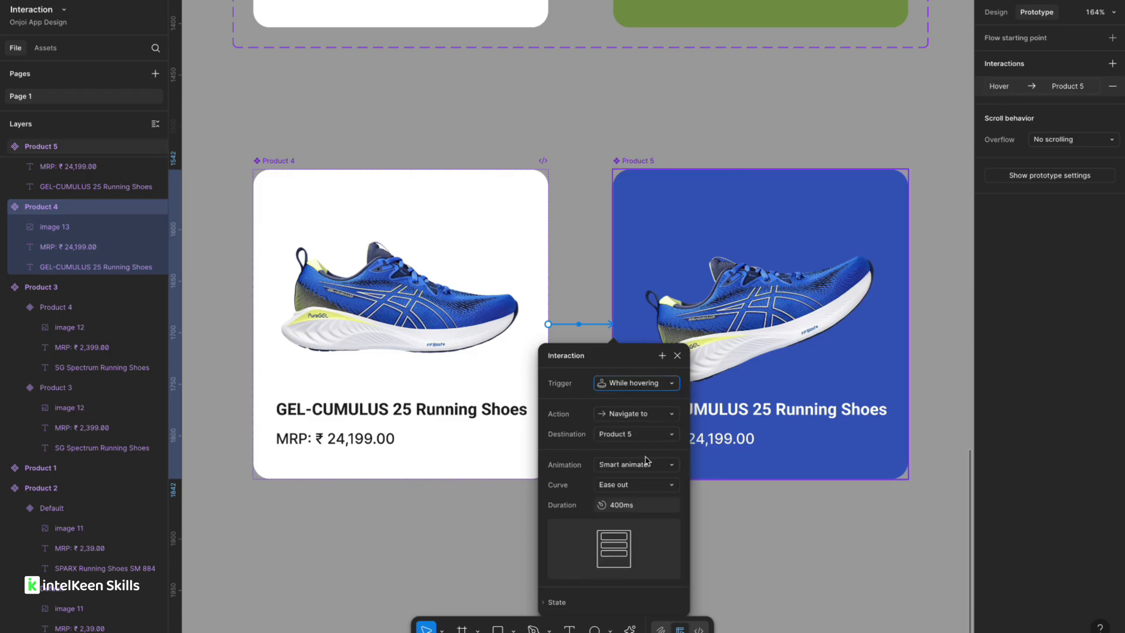
pyautogui.click(461, 540)
# Select Product 4 and Product 5 together and combine them as variants.
pyautogui.scroll(-5, 461, 540)
pyautogui.click(370, 302)
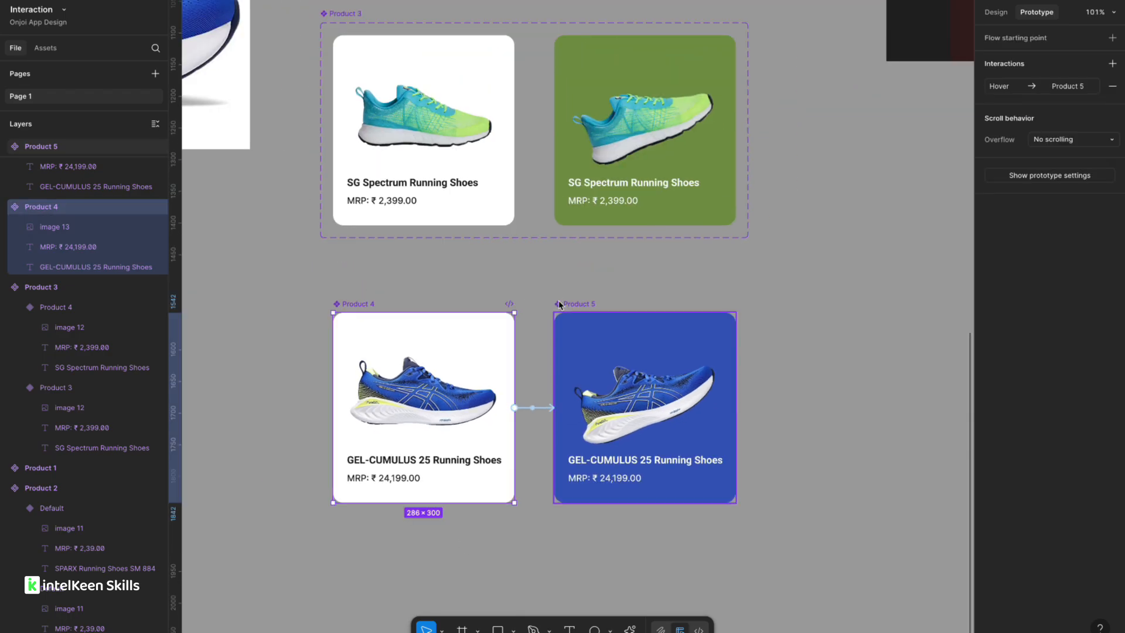
pyautogui.keyDown('shift'); pyautogui.click(560, 304); pyautogui.keyUp('shift')
pyautogui.click(996, 18)
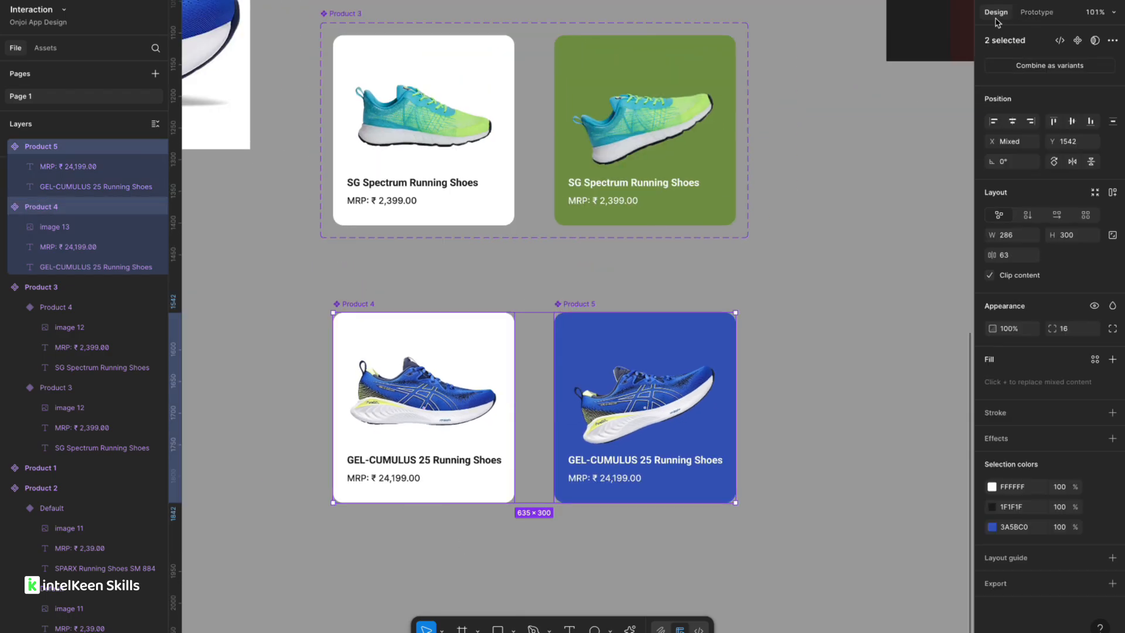
pyautogui.click(1032, 66)
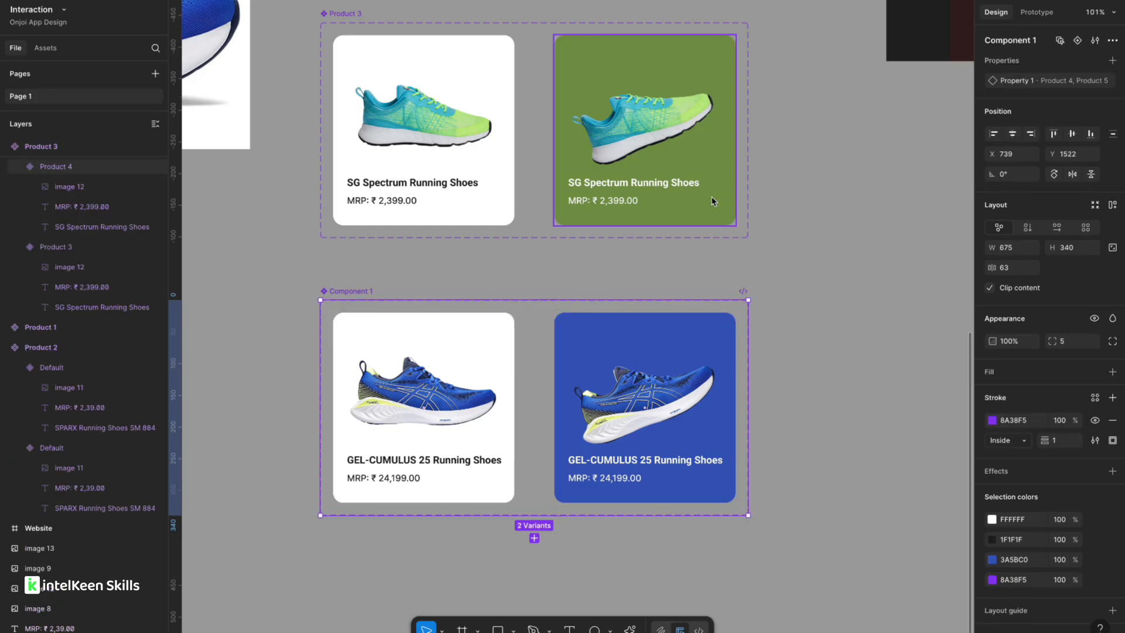
# Rename the new variant set to Product 4.
pyautogui.click(369, 287)
pyautogui.click(369, 287)
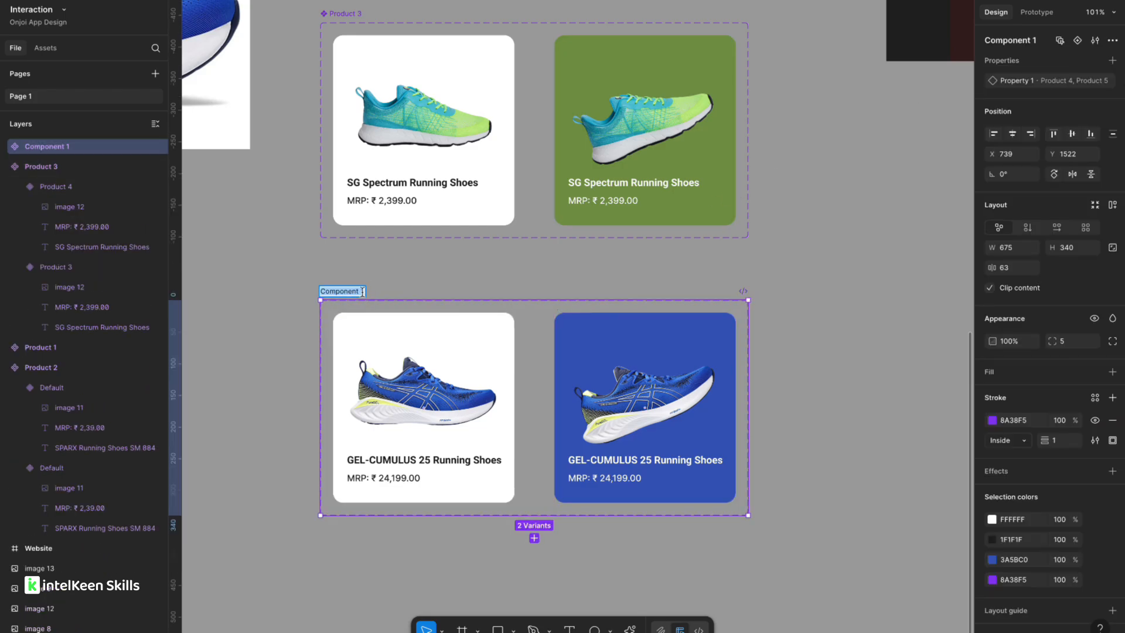
pyautogui.doubleClick(369, 287)
pyautogui.write('Product 4')
pyautogui.click(283, 314)
# Place an instance of the Product 1 component from the assets library into the Website frame.
pyautogui.scroll(-5, 266, 311)
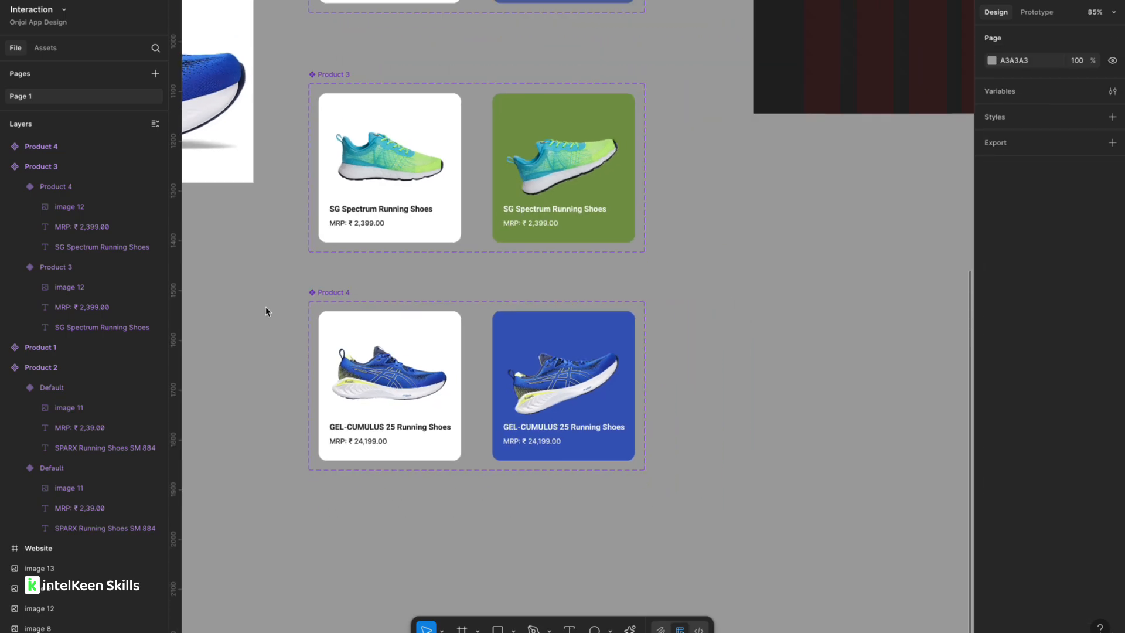
pyautogui.scroll(1, 267, 308)
pyautogui.scroll(2, 359, 128)
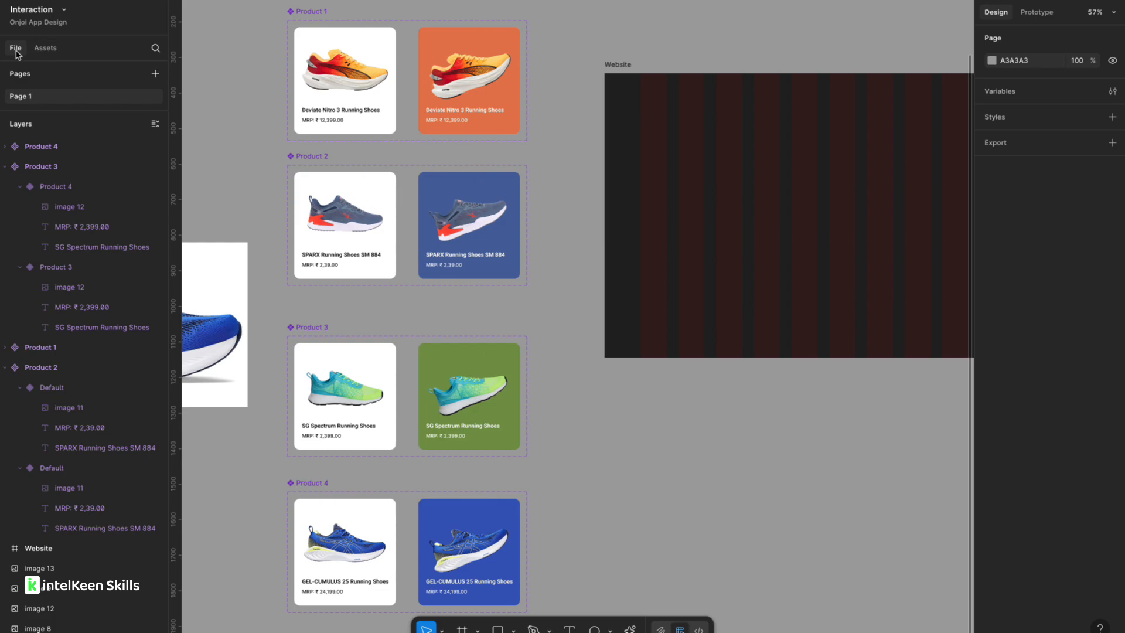
pyautogui.click(40, 50)
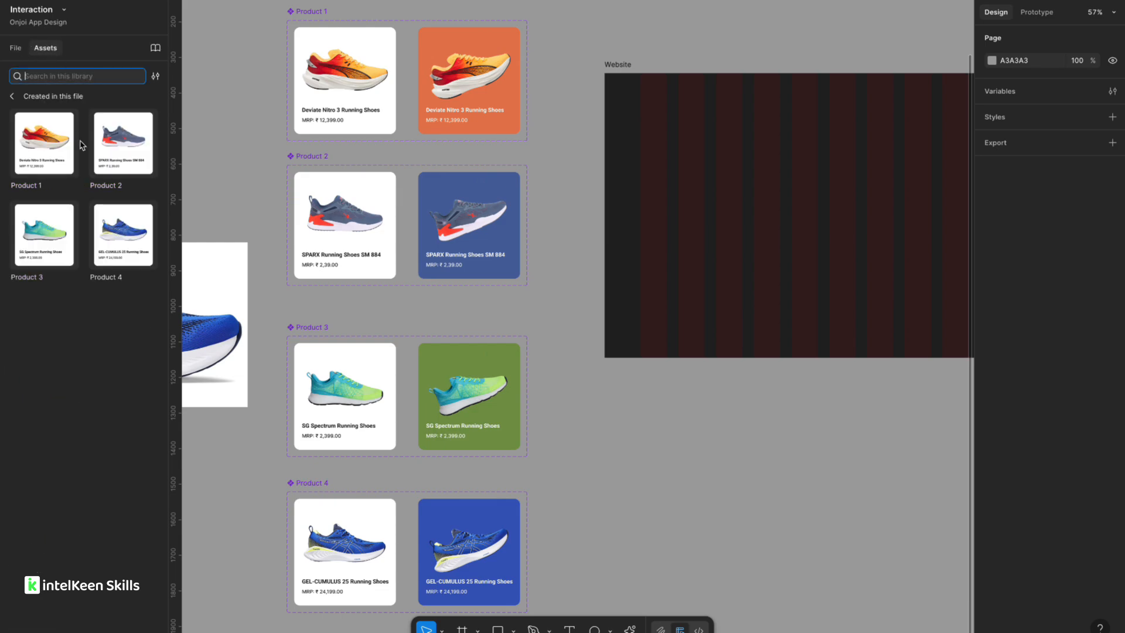
pyautogui.moveTo(44, 153); pyautogui.dragTo(109, 353)
pyautogui.moveTo(56, 193); pyautogui.dragTo(510, 252)
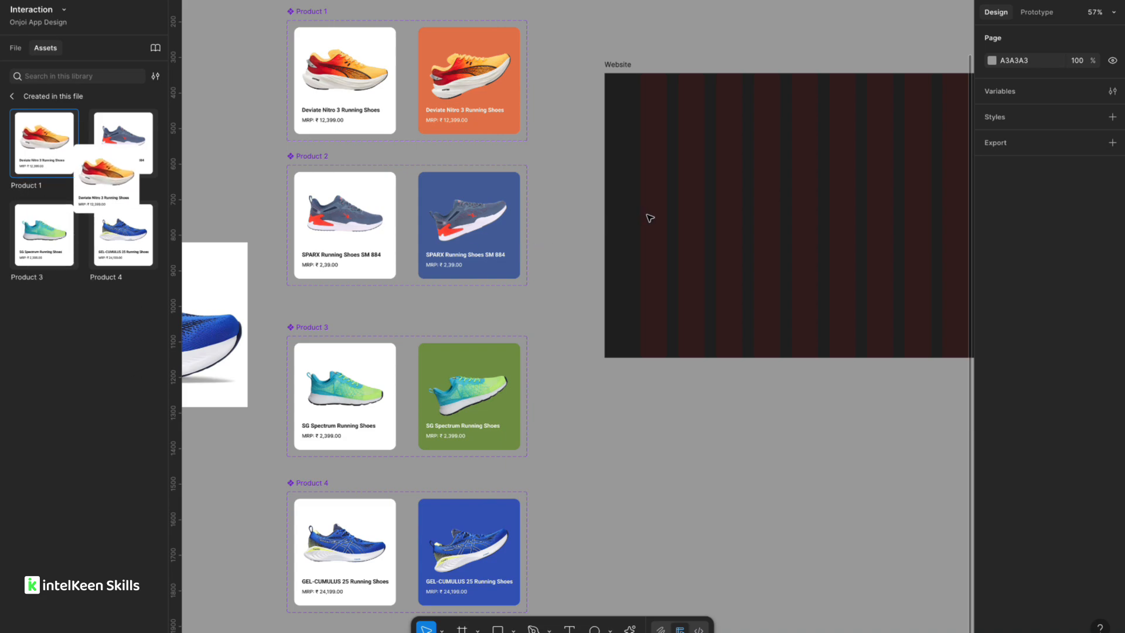
pyautogui.moveTo(649, 218); pyautogui.dragTo(689, 232)
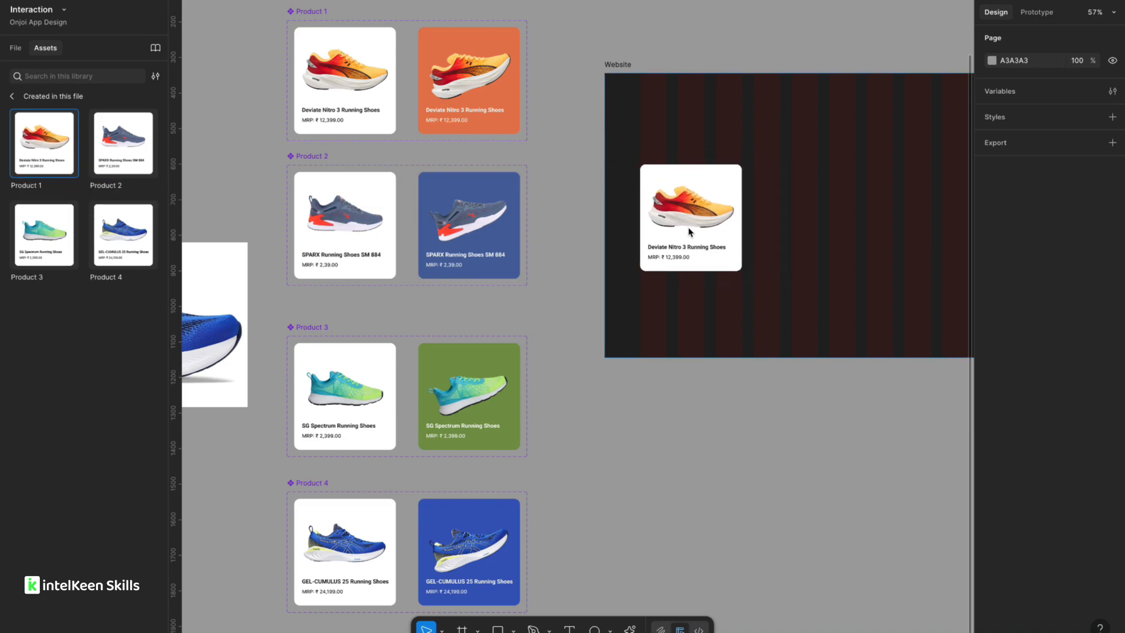
# Place instances of Product 2, Product 3 and Product 4 in a row beside Product 1 inside the Website frame.
pyautogui.click(723, 258)
pyautogui.scroll(3, 727, 318)
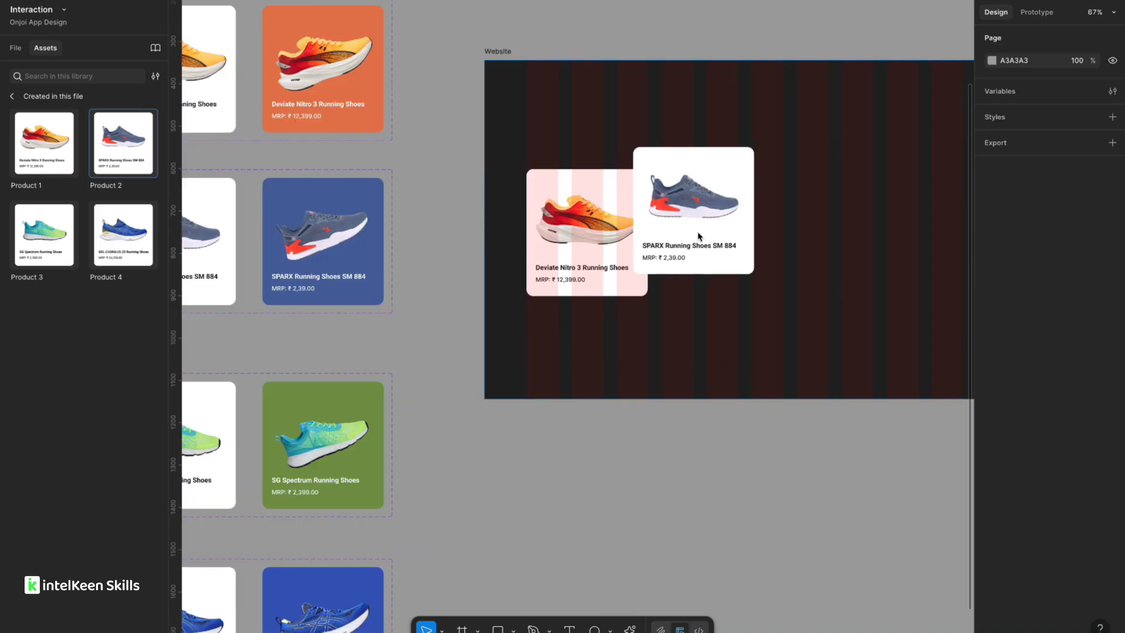
pyautogui.moveTo(698, 236); pyautogui.dragTo(730, 252)
pyautogui.moveTo(44, 234); pyautogui.dragTo(859, 246)
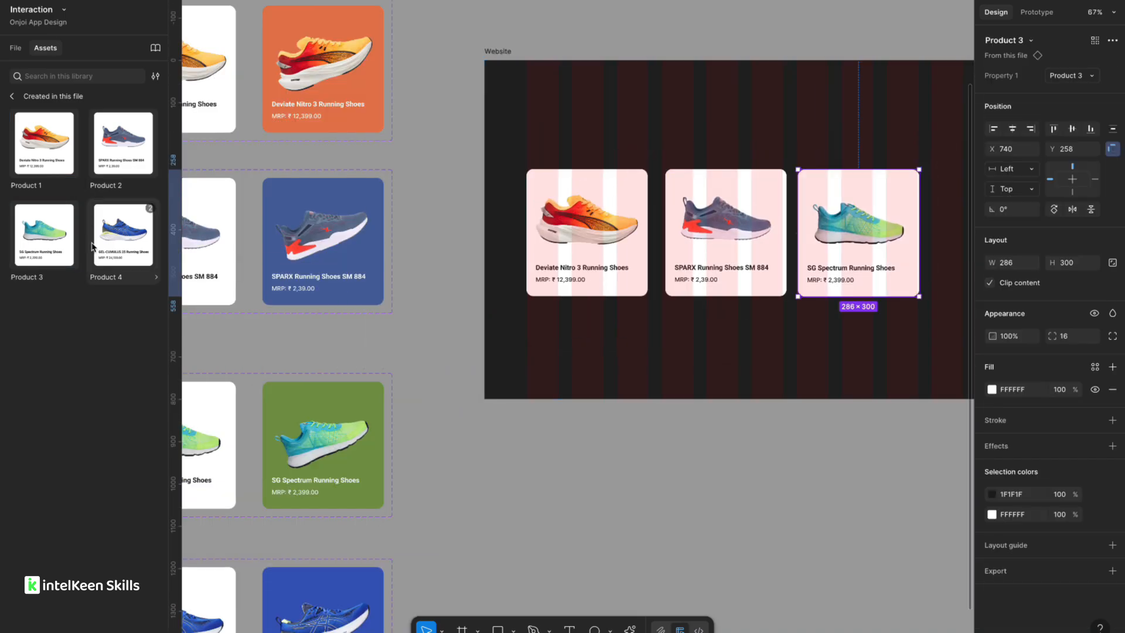
pyautogui.hscroll(3, 387, 376)
pyautogui.scroll(-3, 387, 375)
pyautogui.moveTo(119, 244); pyautogui.dragTo(714, 281)
# Adjust the Product 2 card's position so the four cards are evenly spaced.
pyautogui.scroll(5, 467, 287)
pyautogui.click(452, 287)
pyautogui.click(589, 245)
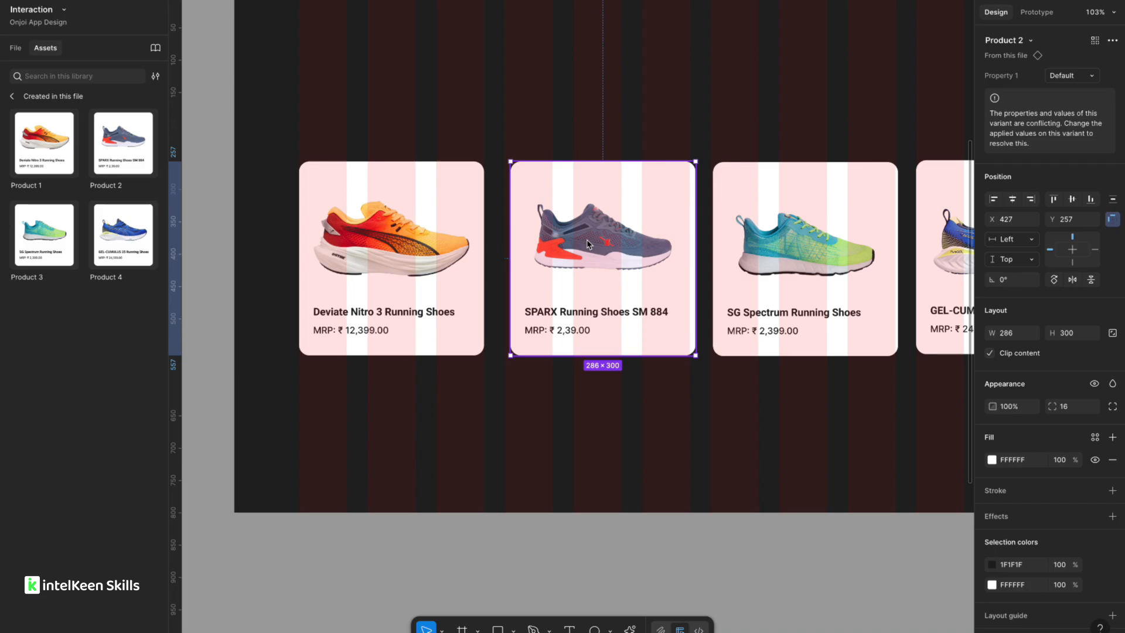
pyautogui.press('alt')
pyautogui.moveTo(608, 314); pyautogui.dragTo(606, 316)
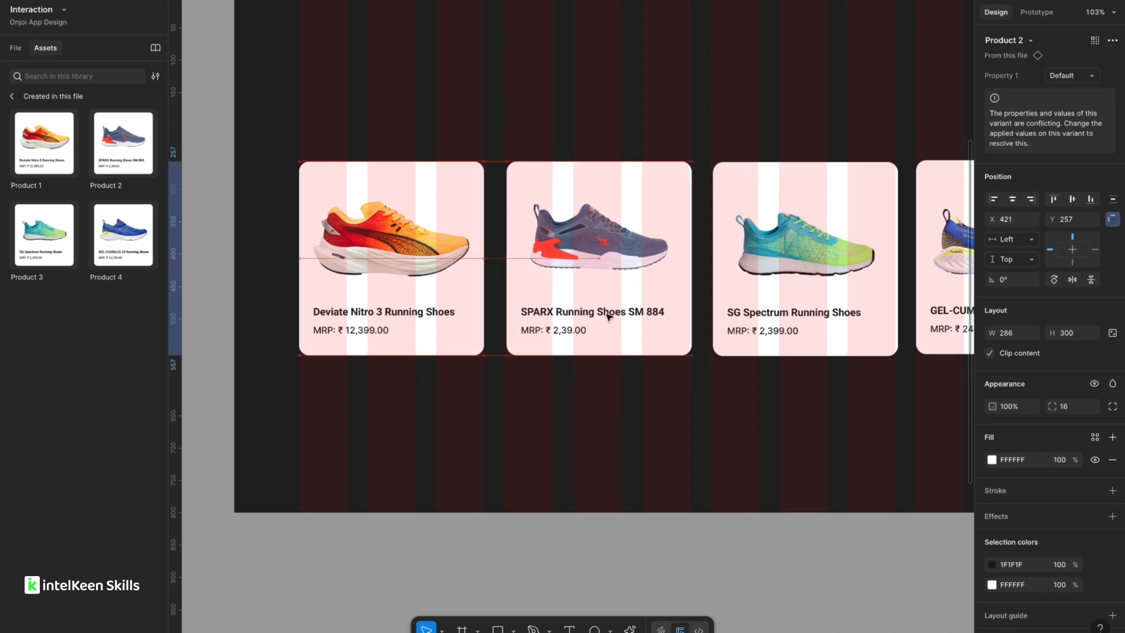
pyautogui.hscroll(3, 686, 305)
pyautogui.click(703, 310)
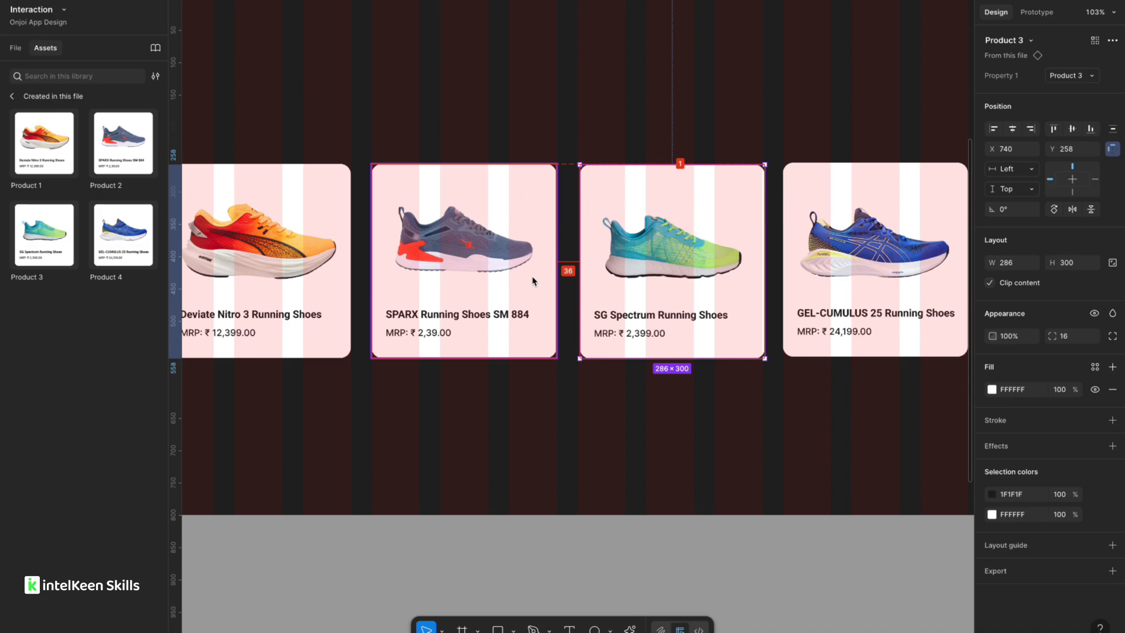
pyautogui.click(849, 332)
pyautogui.hscroll(4, 703, 305)
pyautogui.scroll(-4, 680, 276)
pyautogui.click(554, 483)
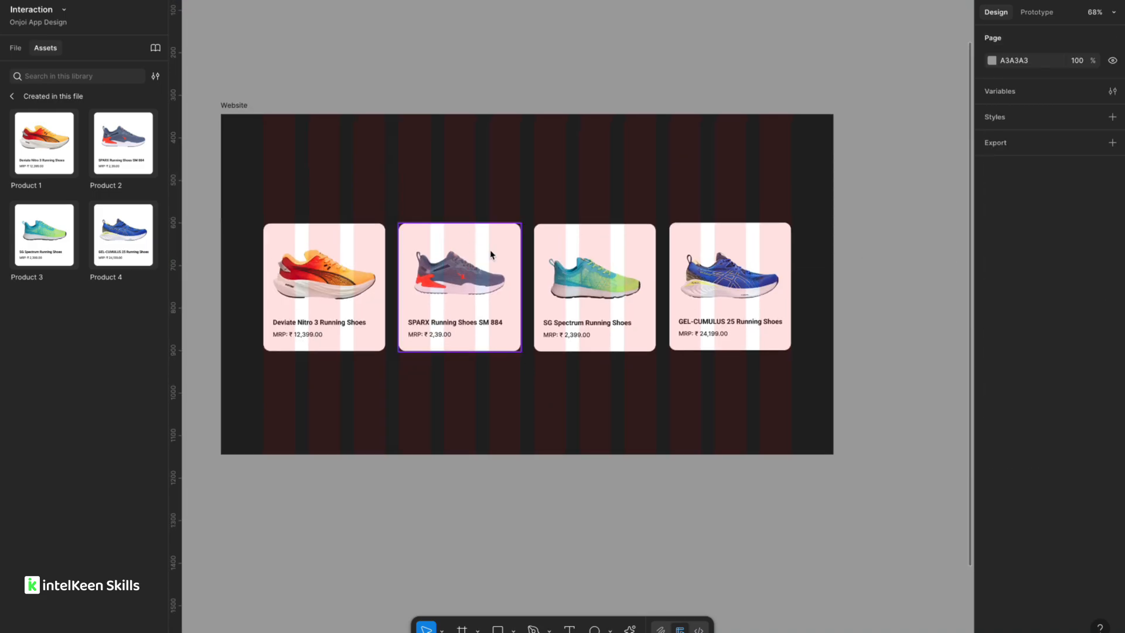
# Add a text layer reading "Our Featured Product" above the product cards in the Website frame.
pyautogui.click(569, 629)
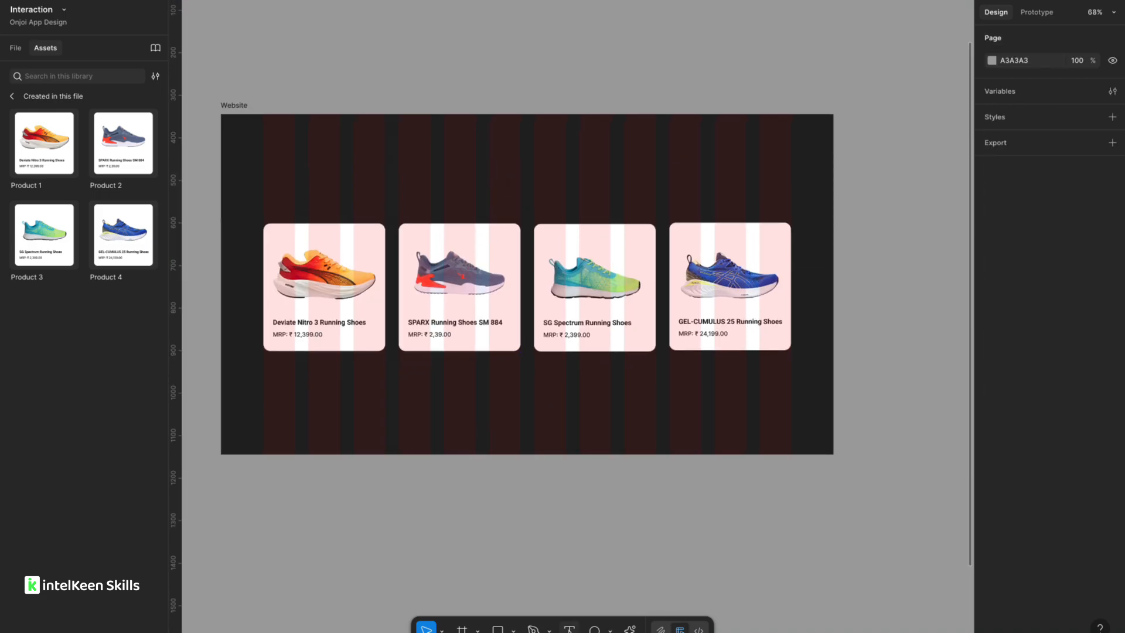
pyautogui.scroll(2, 486, 155)
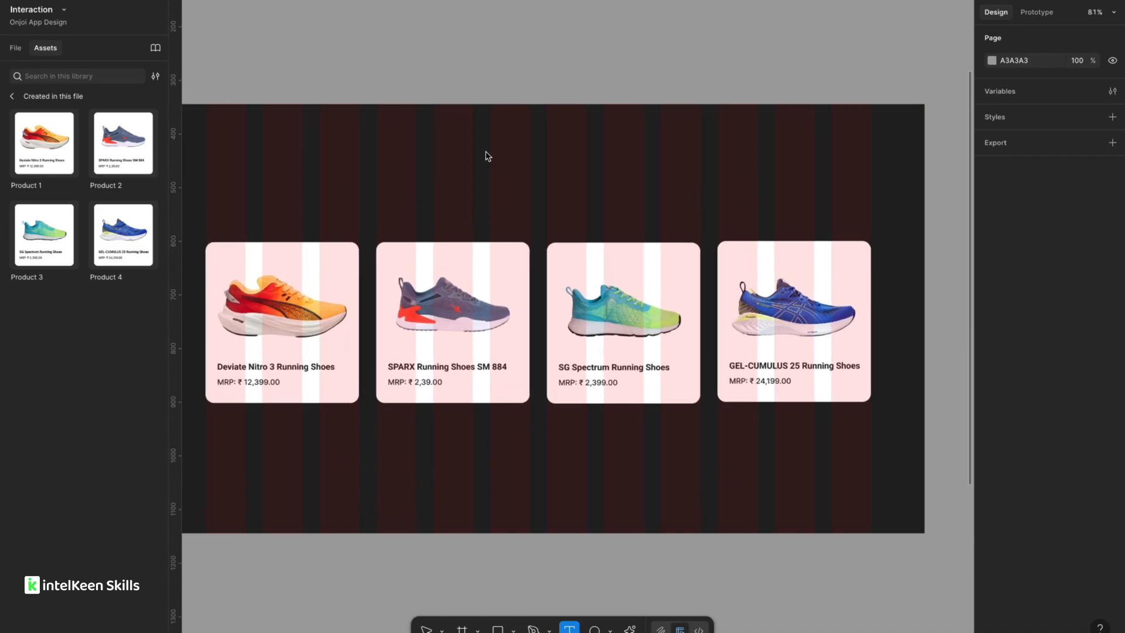
pyautogui.scroll(1, 487, 156)
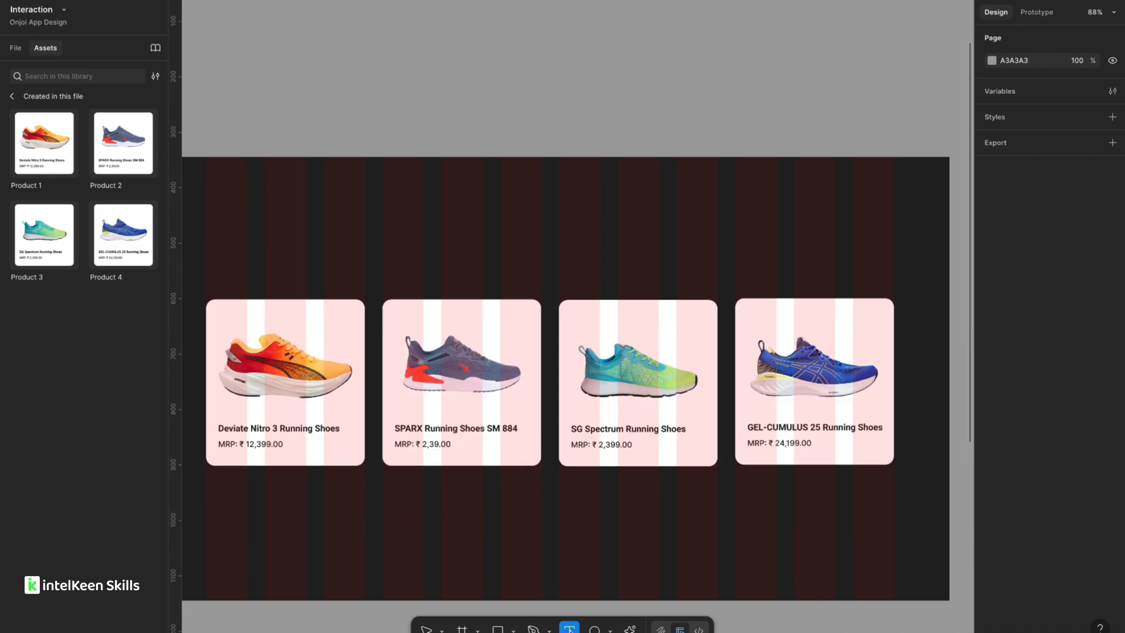
pyautogui.click(527, 256)
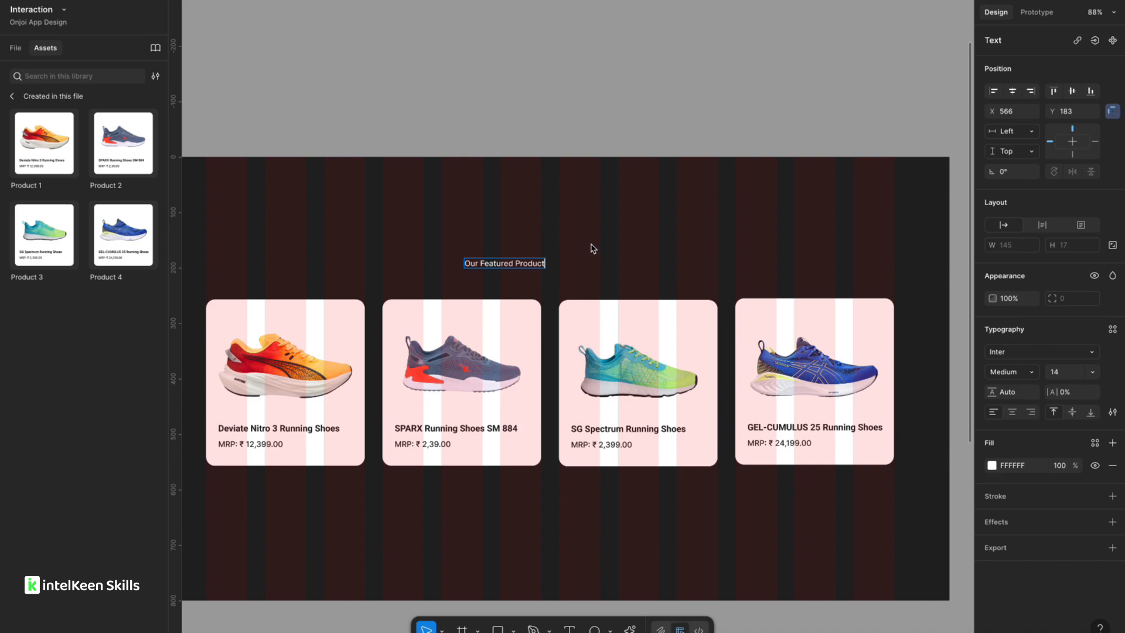
# Set the heading's font size to 44.
pyautogui.press('Escape')
pyautogui.press('Return')
pyautogui.click(1063, 378)
pyautogui.hotkey('shift', 'Up')
pyautogui.hotkey('shift', 'Up')
pyautogui.hotkey('shift', 'Up')
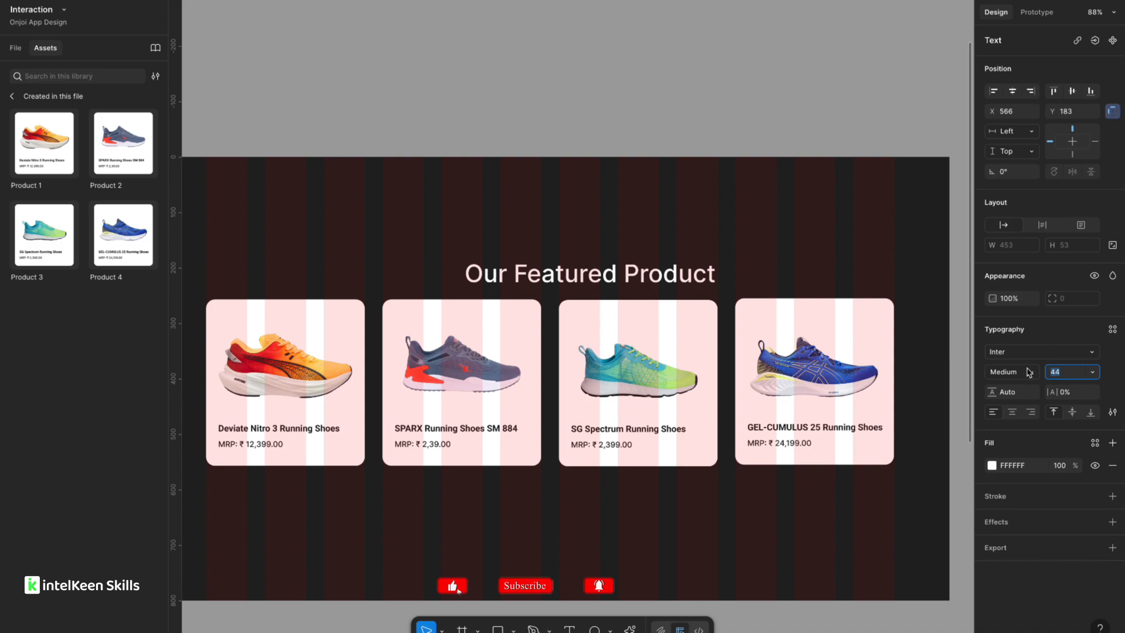
# Move the heading above the cards and center it horizontally in the Website frame.
pyautogui.click(626, 268)
pyautogui.moveTo(614, 272); pyautogui.dragTo(544, 244)
pyautogui.click(1013, 93)
pyautogui.scroll(-2, 662, 92)
pyautogui.scroll(-3, 662, 94)
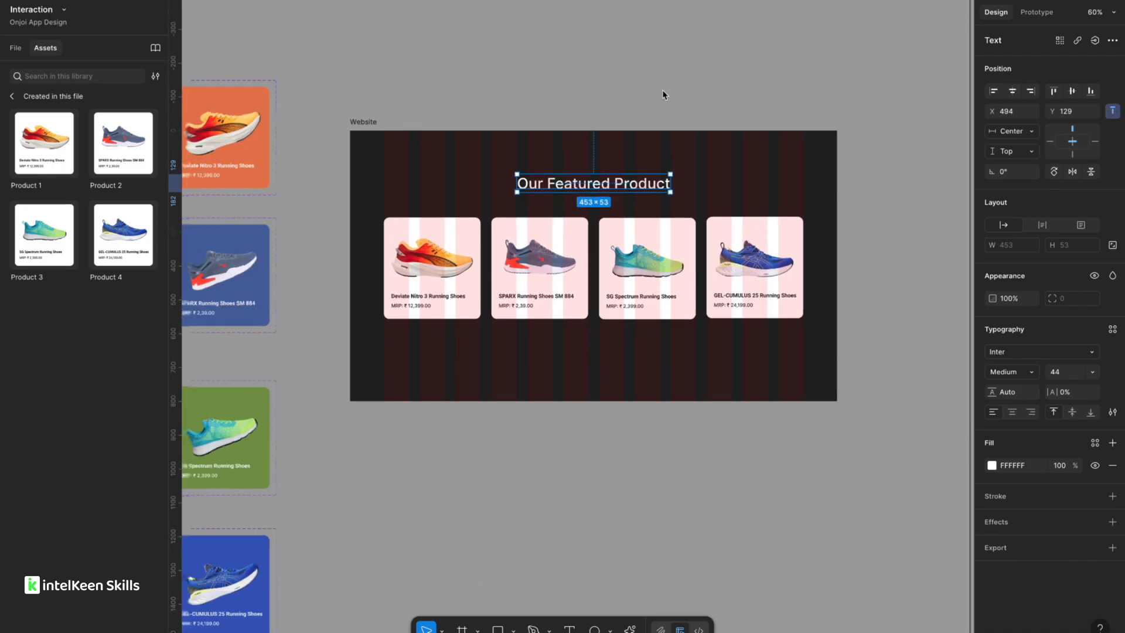
pyautogui.click(433, 266)
pyautogui.click(424, 108)
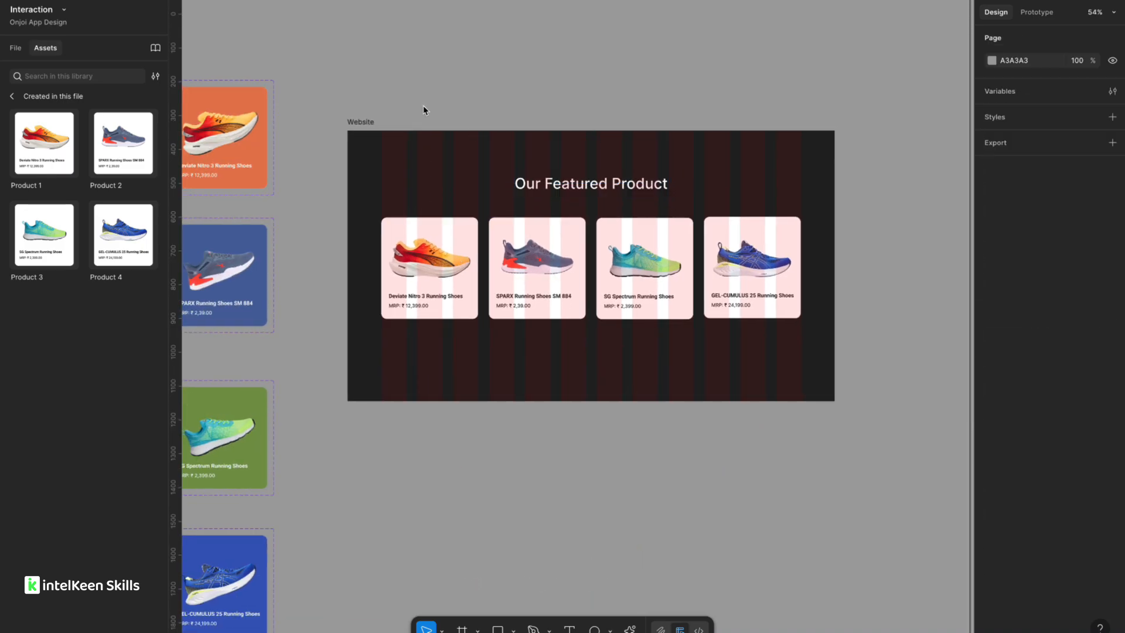
# Select all four product cards and nudge them down slightly below the heading.
pyautogui.hscroll(3, 550, 191)
pyautogui.scroll(2, 402, 186)
pyautogui.click(353, 284)
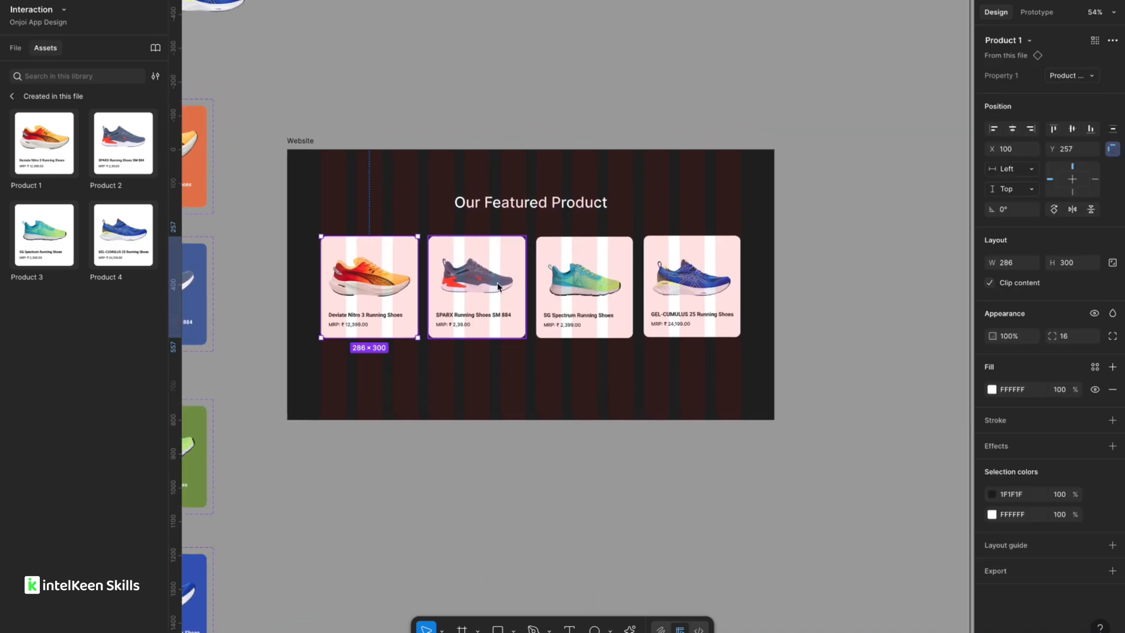
pyautogui.keyDown('shift'); pyautogui.click(498, 285); pyautogui.keyUp('shift')
pyautogui.keyDown('shift'); pyautogui.click(581, 287); pyautogui.keyUp('shift')
pyautogui.keyDown('shift'); pyautogui.click(675, 287); pyautogui.keyUp('shift')
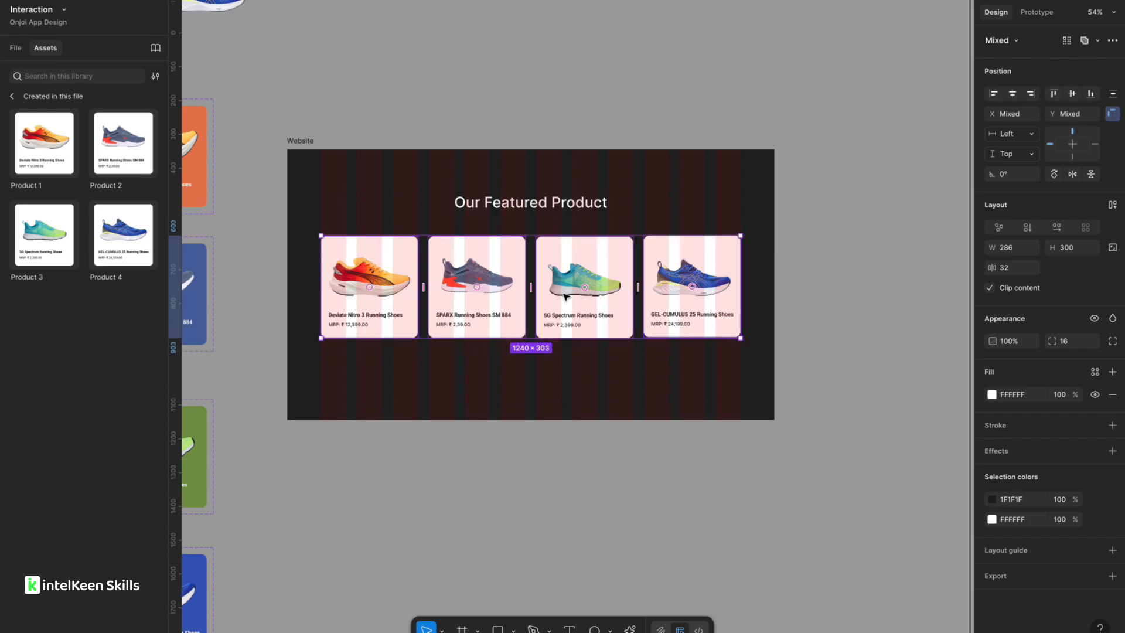
pyautogui.press('Down')
pyautogui.press('Down')
pyautogui.press('Down')
pyautogui.press('Down')
pyautogui.press('Down')
pyautogui.press('Down')
pyautogui.press('Down')
pyautogui.press('Down')
pyautogui.press('Down')
pyautogui.press('Down')
pyautogui.press('Down')
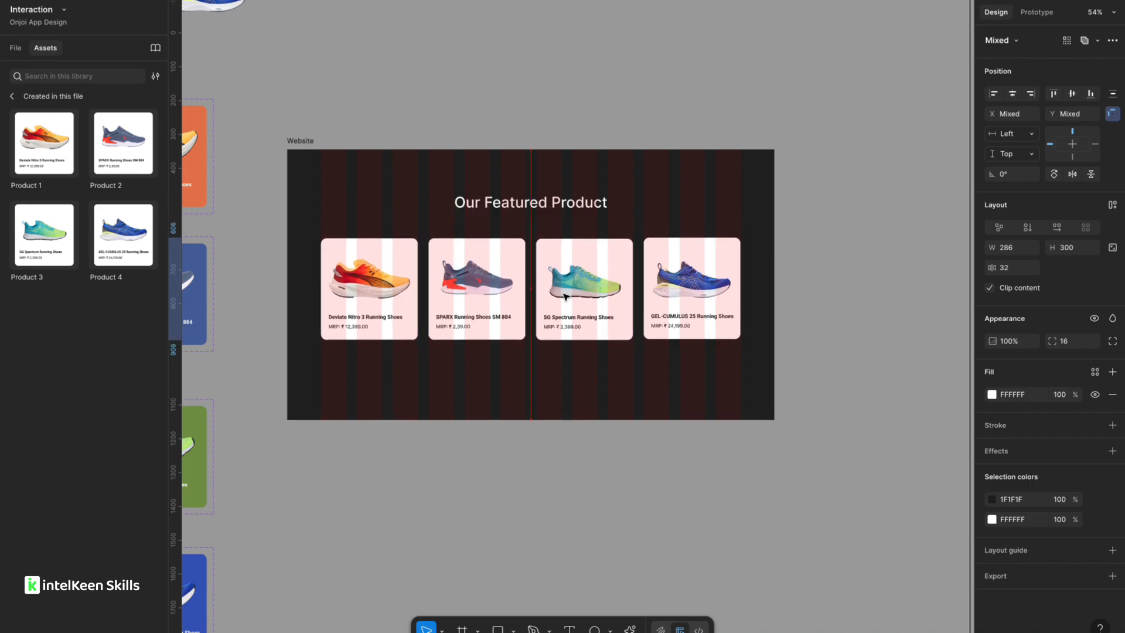
pyautogui.press('Down')
pyautogui.press('Down')
pyautogui.press('Down')
pyautogui.press('Down')
pyautogui.press('Down')
pyautogui.press('Down')
pyautogui.press('Down')
pyautogui.press('Down')
pyautogui.press('Down')
pyautogui.press('Down')
pyautogui.press('Down')
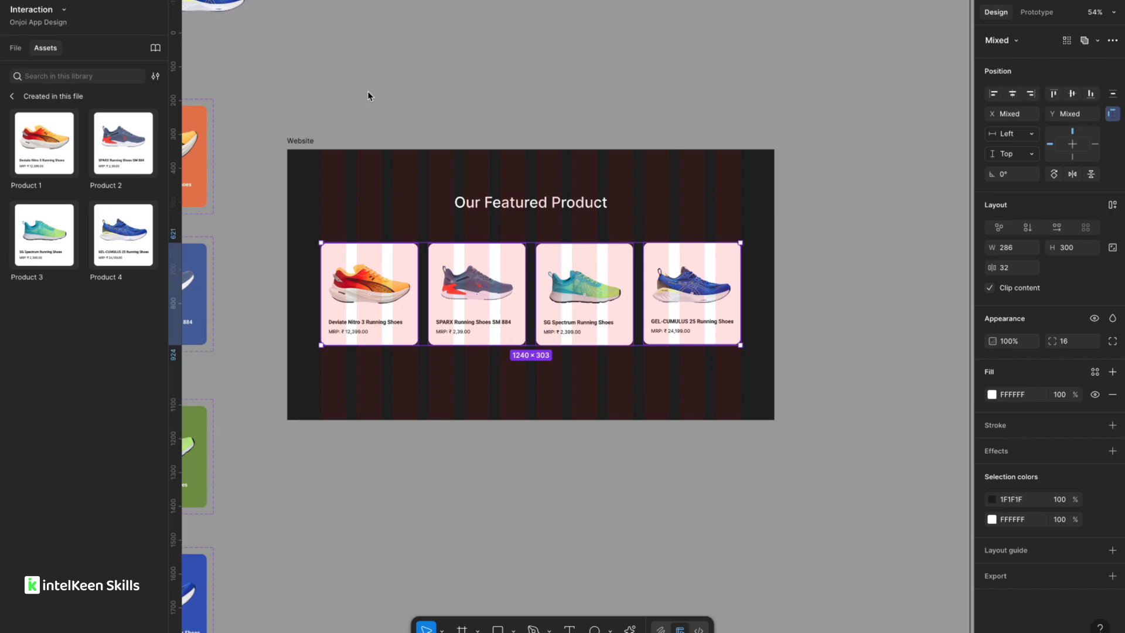
# Review the Website frame layout with heading and product cards.
pyautogui.click(367, 90)
pyautogui.click(530, 209)
pyautogui.click(358, 93)
pyautogui.scroll(1, 358, 93)
pyautogui.hscroll(1, 358, 93)
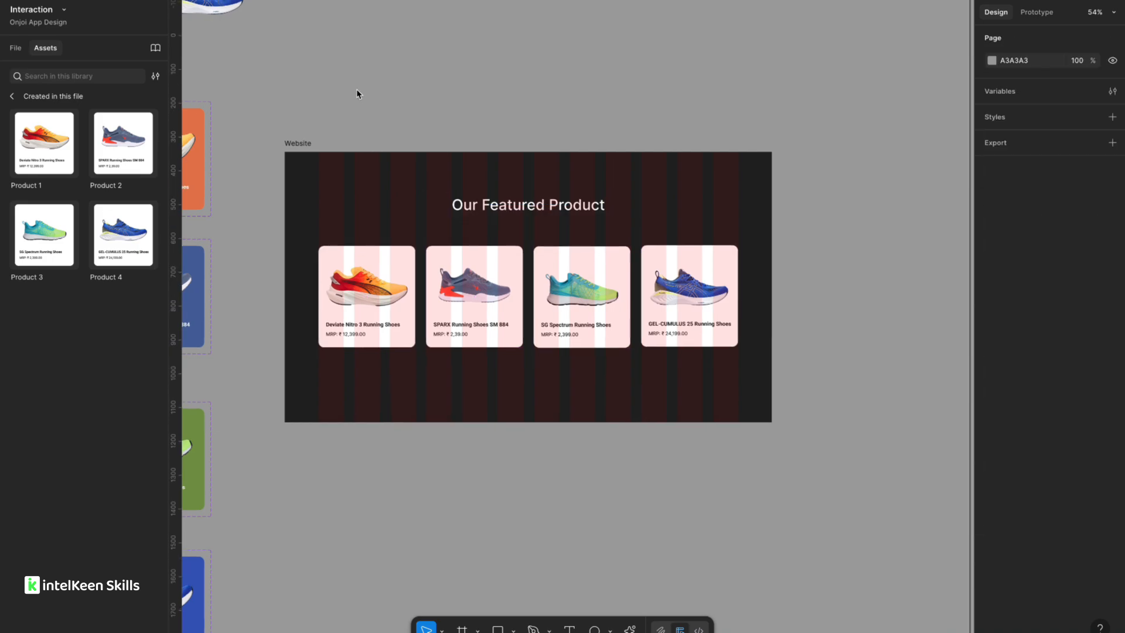
pyautogui.scroll(-1, 332, 109)
pyautogui.hscroll(-1, 331, 109)
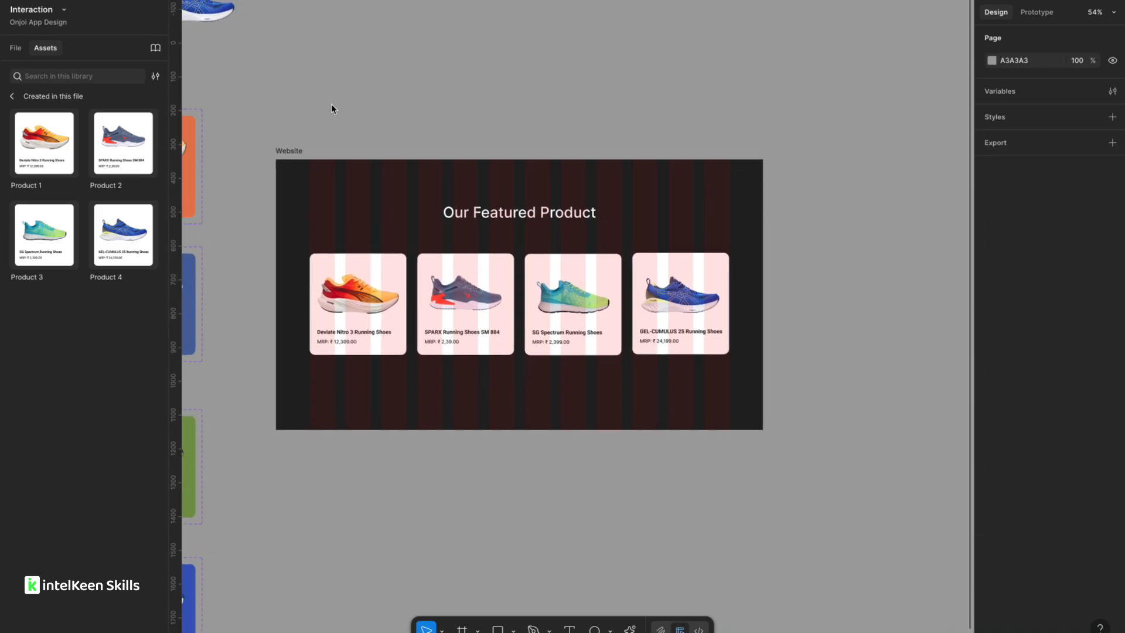
pyautogui.click(299, 144)
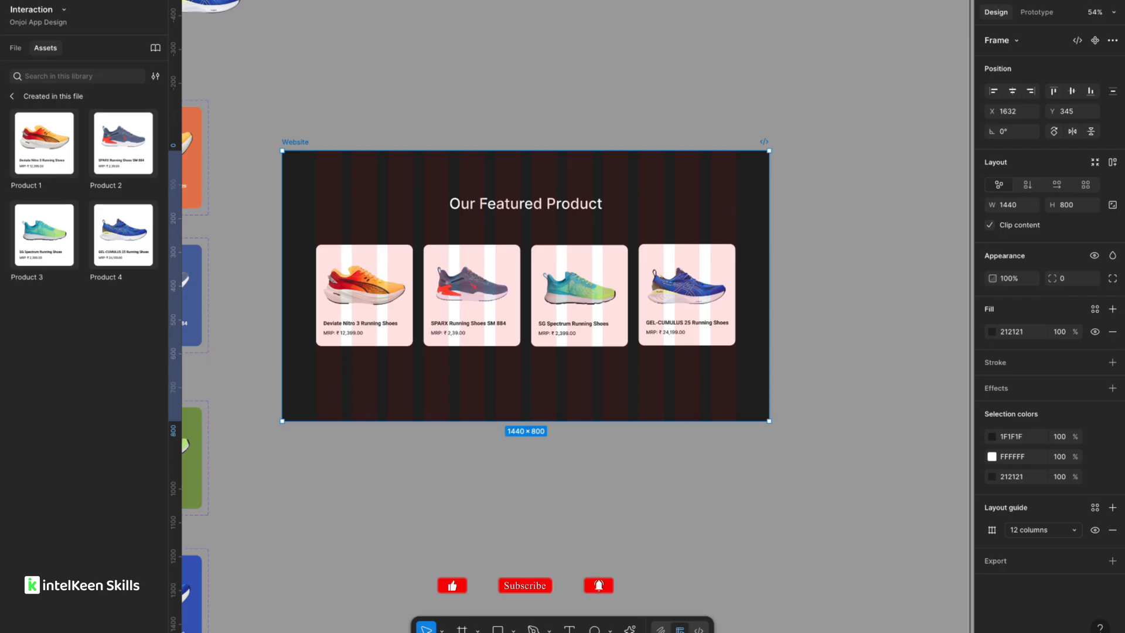
pyautogui.scroll(-2, 413, 71)
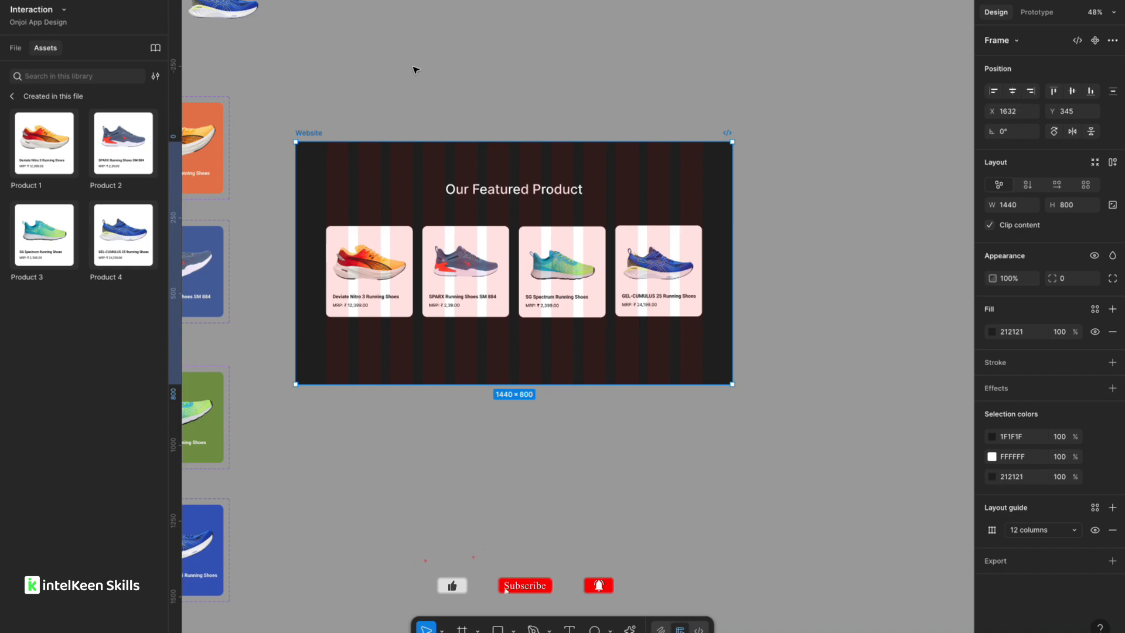